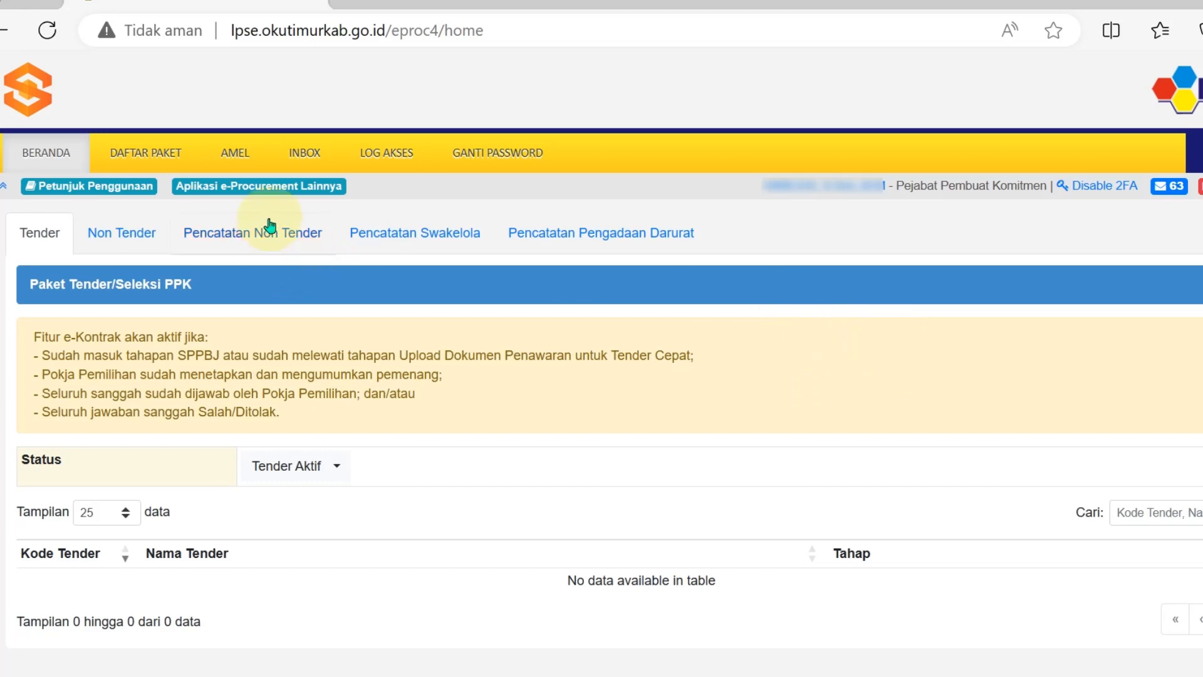
# Step: Open SiRUP from the other e-procurement applications page and bring up its RUP Swakelola package page
pyautogui.click(274, 196)
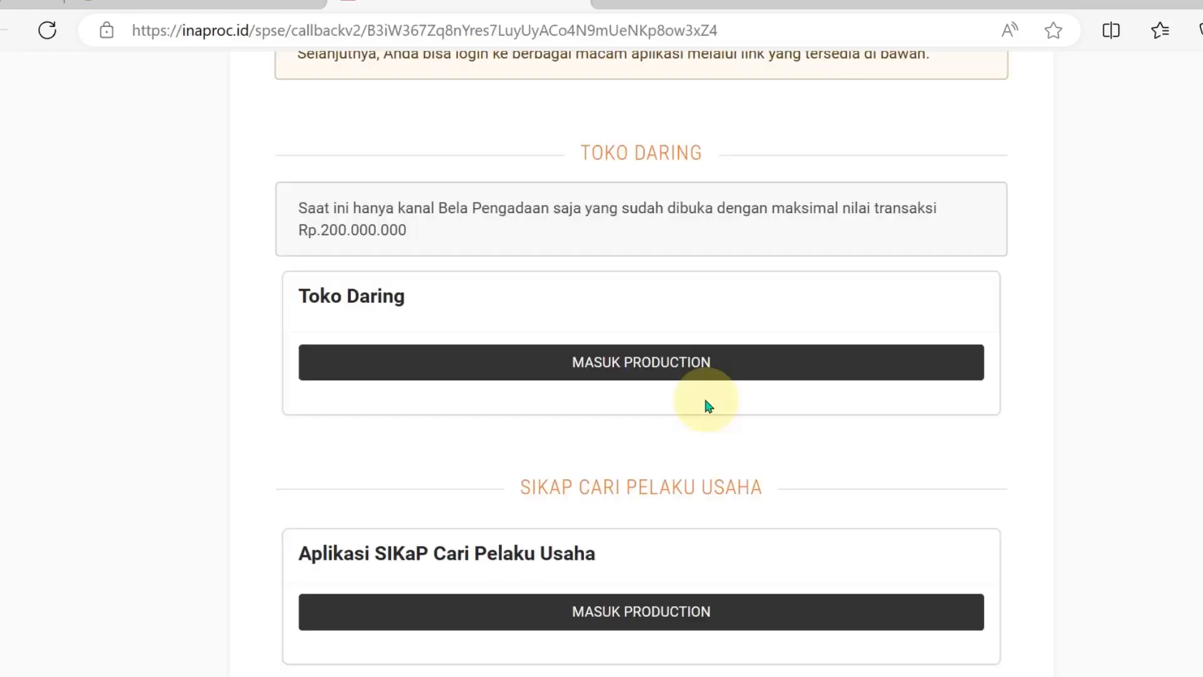
pyautogui.scroll(-5, 702, 397)
pyautogui.click(666, 529)
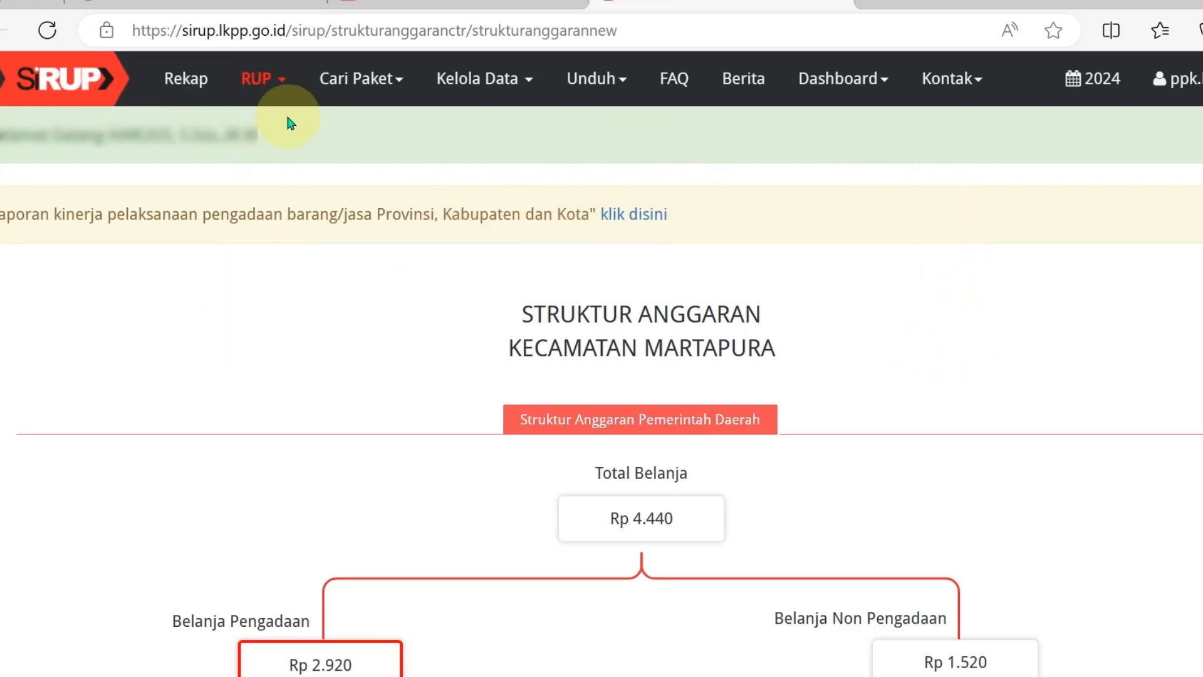
pyautogui.click(270, 81)
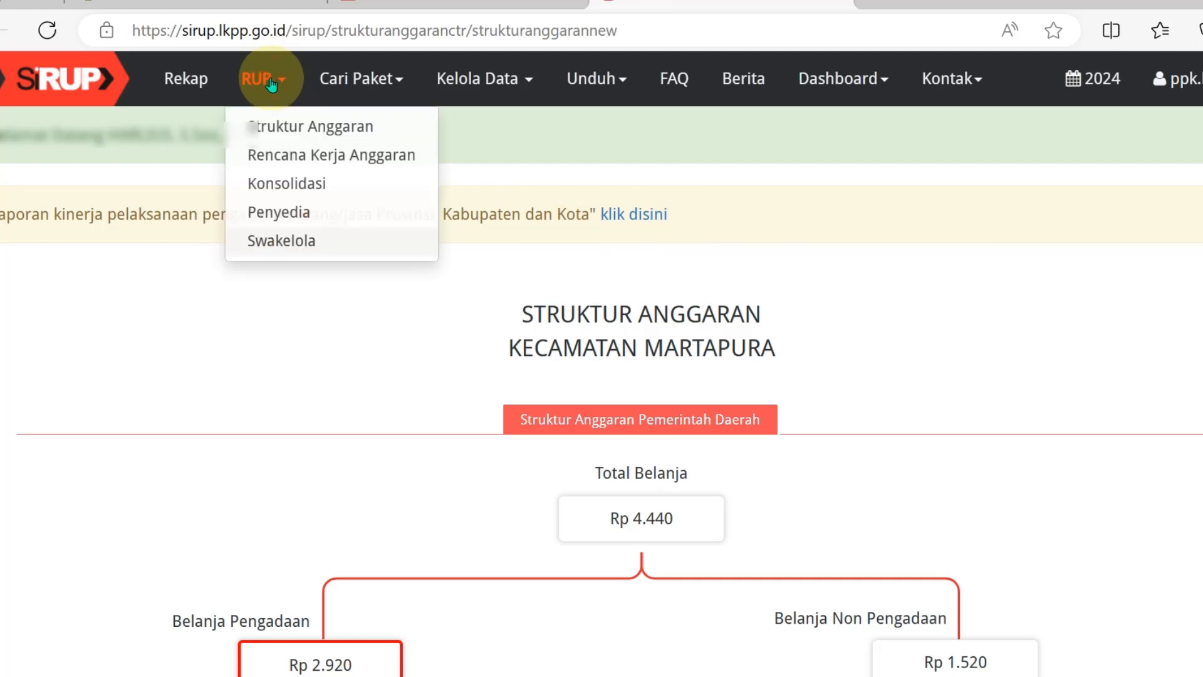
pyautogui.click(295, 242)
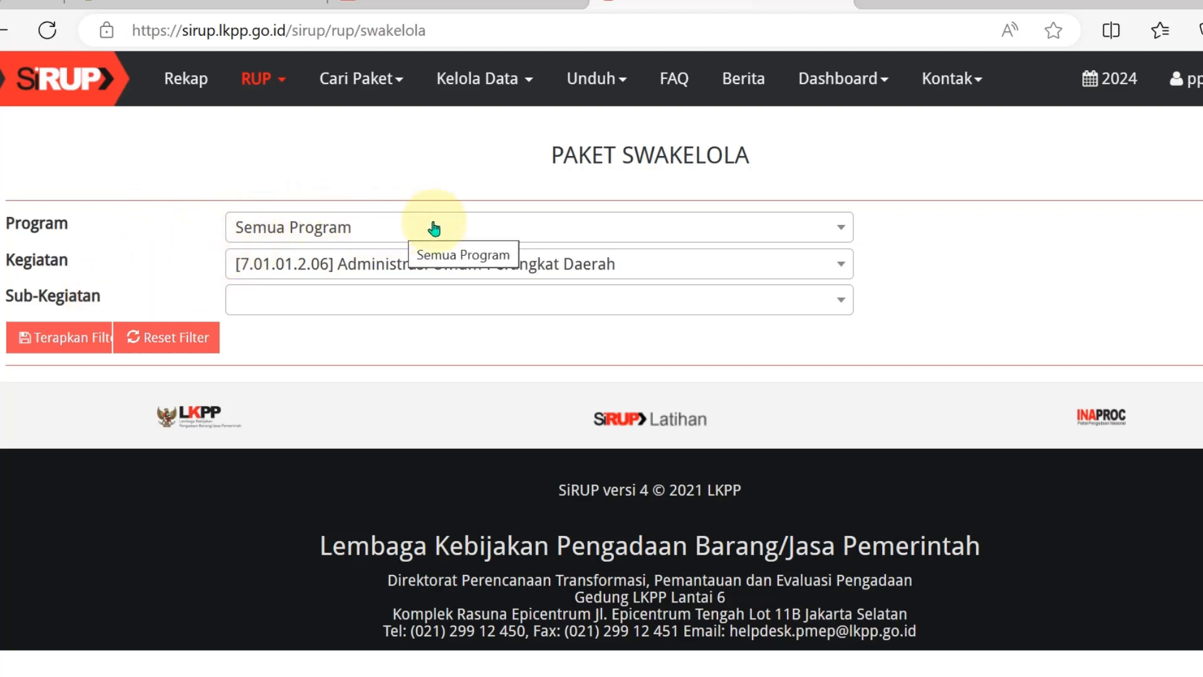
# Step: Filter the packages by program [7.01.01], activity [7.01.01.2.06] Administrasi Umum Perangkat Daerah and sub-activity [7.01.01.2.06.0008] Fasilitasi Kunjungan Tamu
pyautogui.click(771, 233)
pyautogui.click(640, 341)
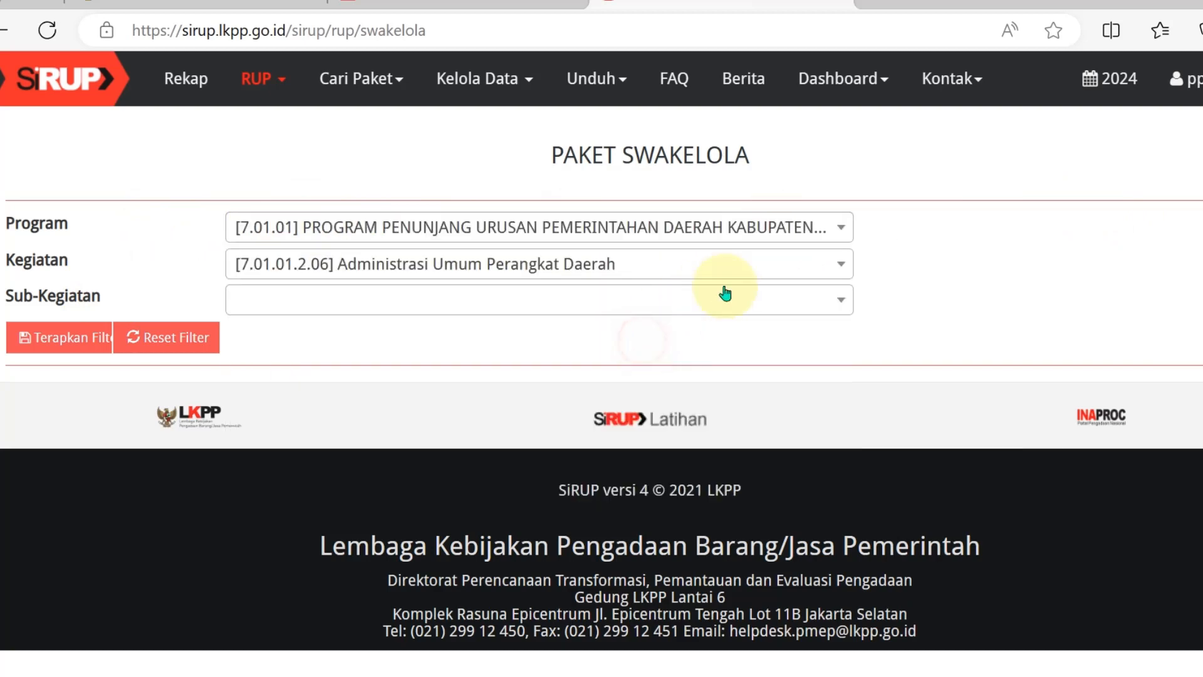
pyautogui.click(770, 260)
pyautogui.click(772, 258)
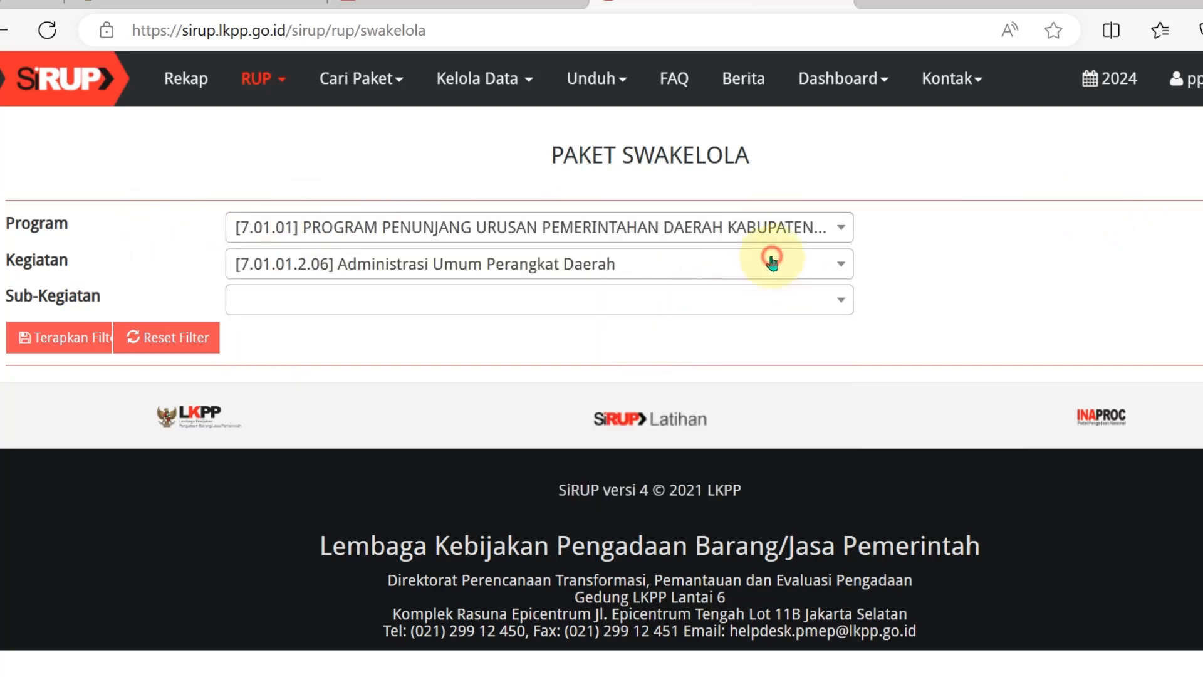
pyautogui.click(772, 261)
pyautogui.click(672, 374)
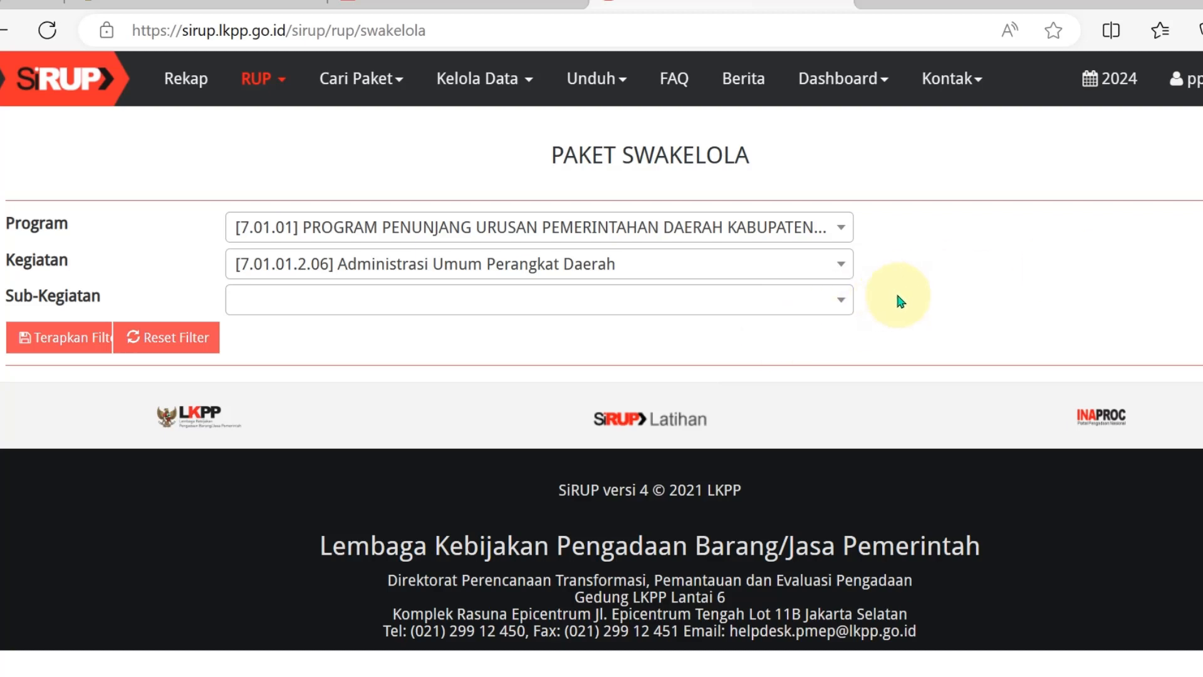
pyautogui.click(670, 300)
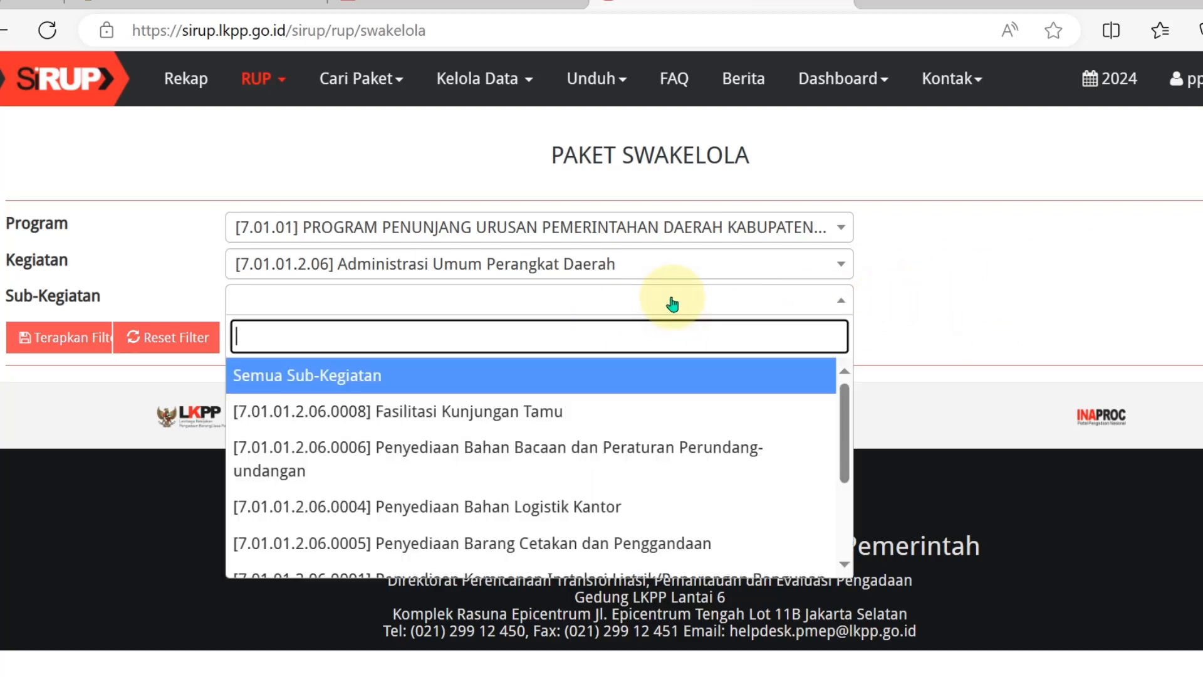
pyautogui.click(561, 410)
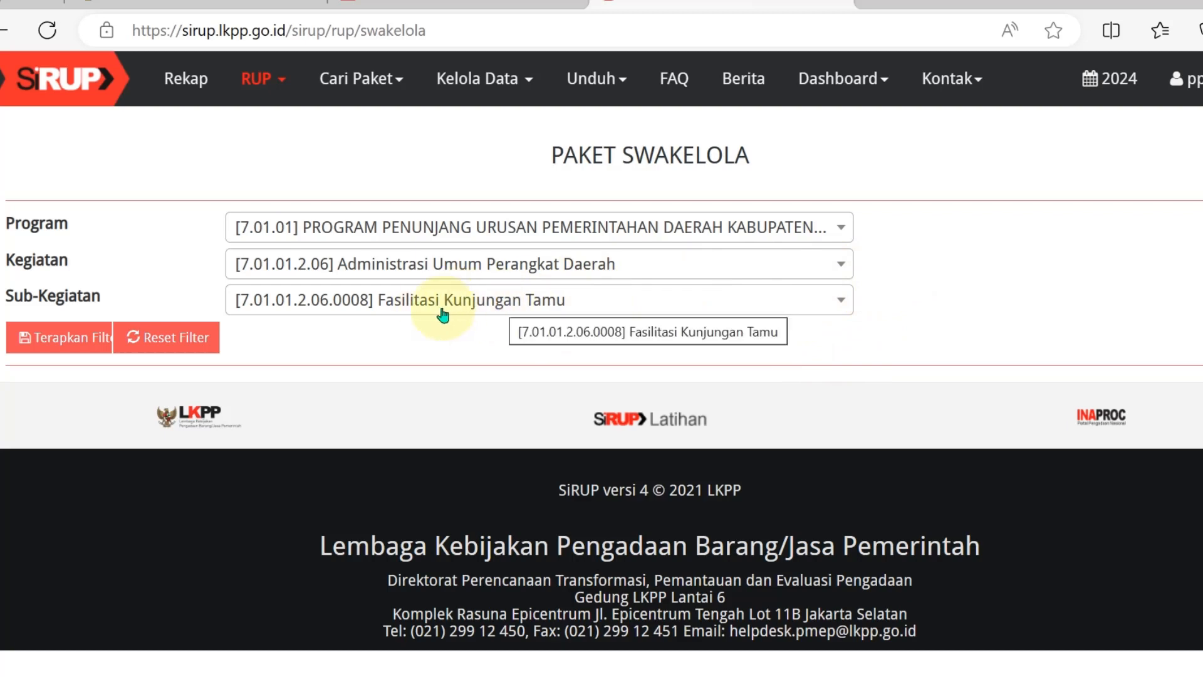
pyautogui.click(55, 339)
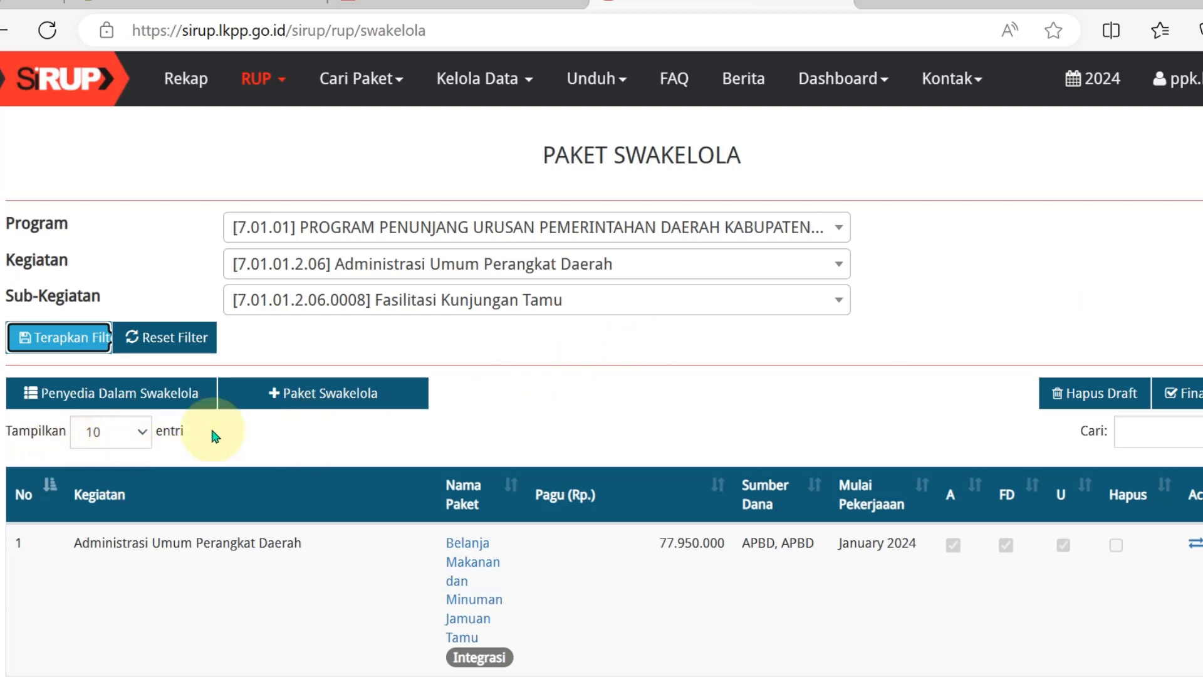
# Step: Show 100 entries per page and go to the draft package Belanja Makanan dan Minuman Rapat on page 2
pyautogui.click(125, 432)
pyautogui.click(100, 510)
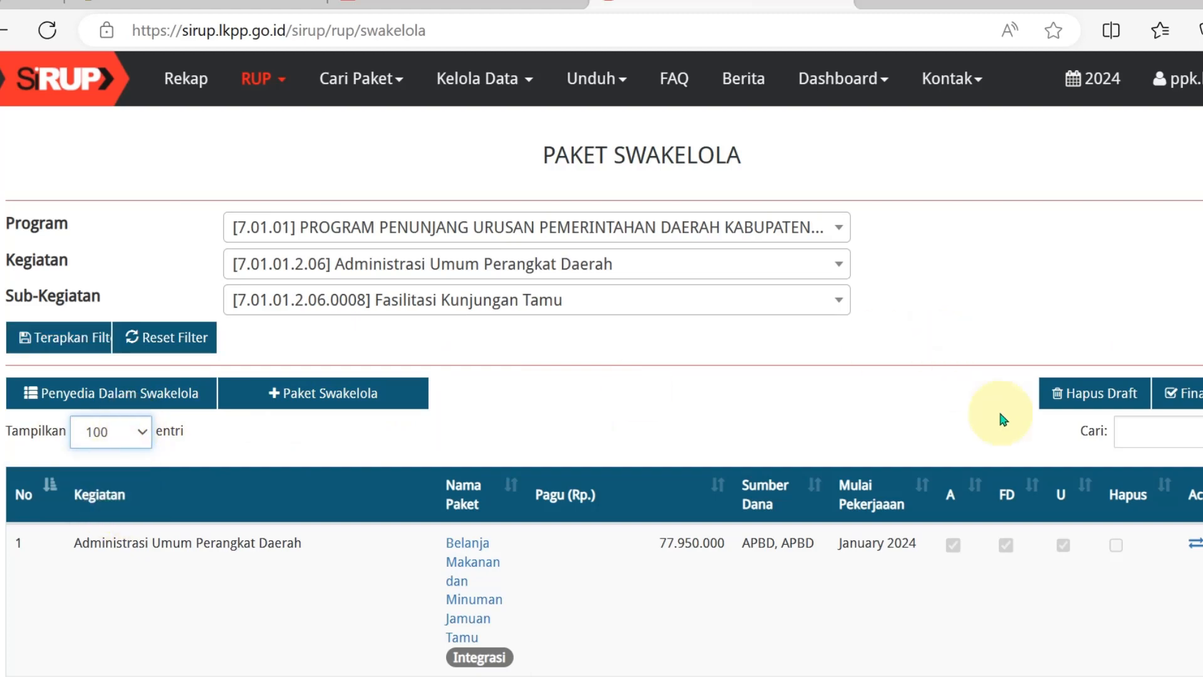
pyautogui.scroll(-20, 850, 557)
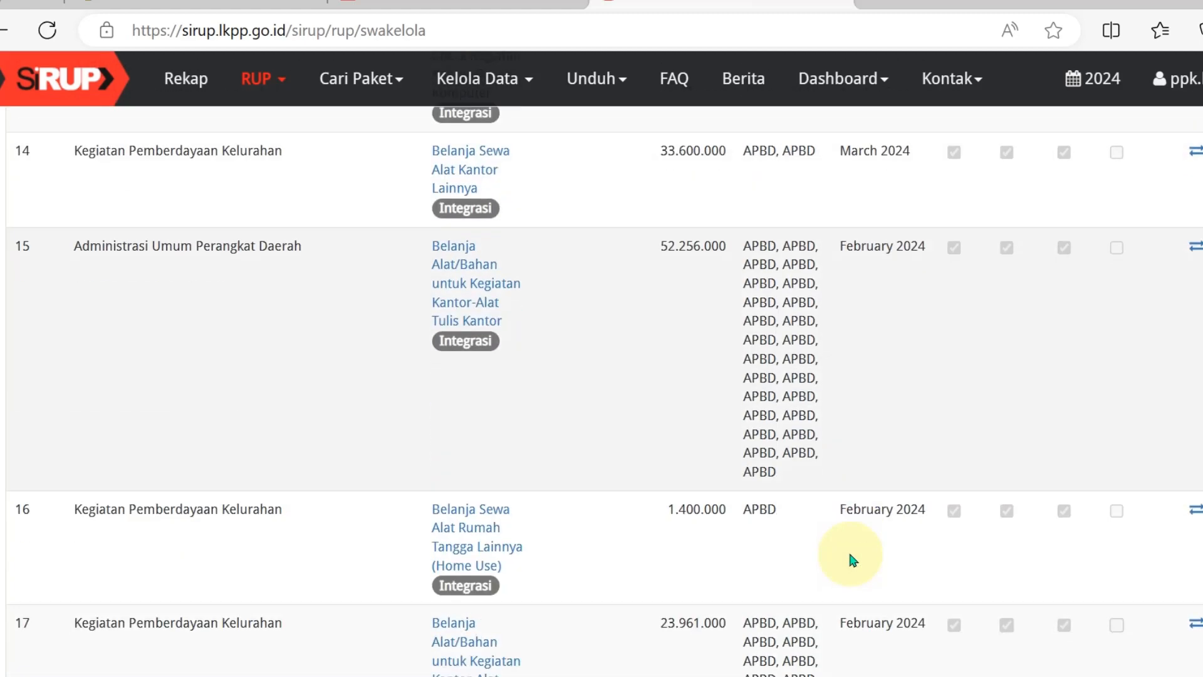
pyautogui.scroll(-15, 849, 557)
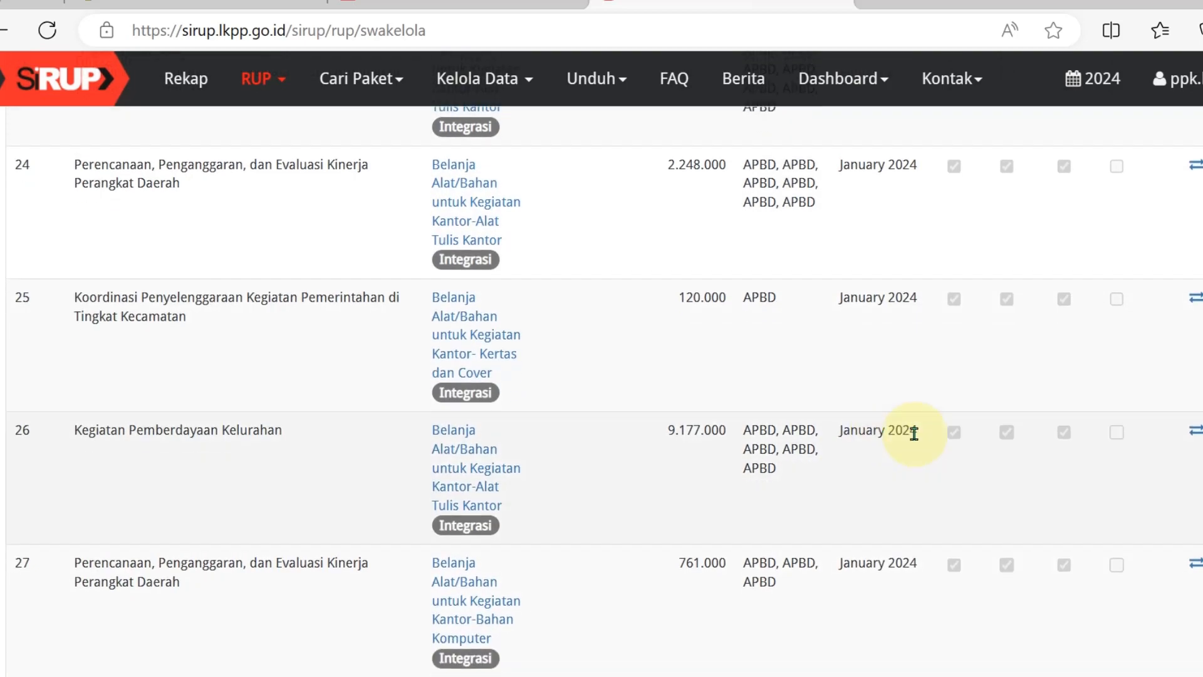
pyautogui.scroll(-20, 905, 475)
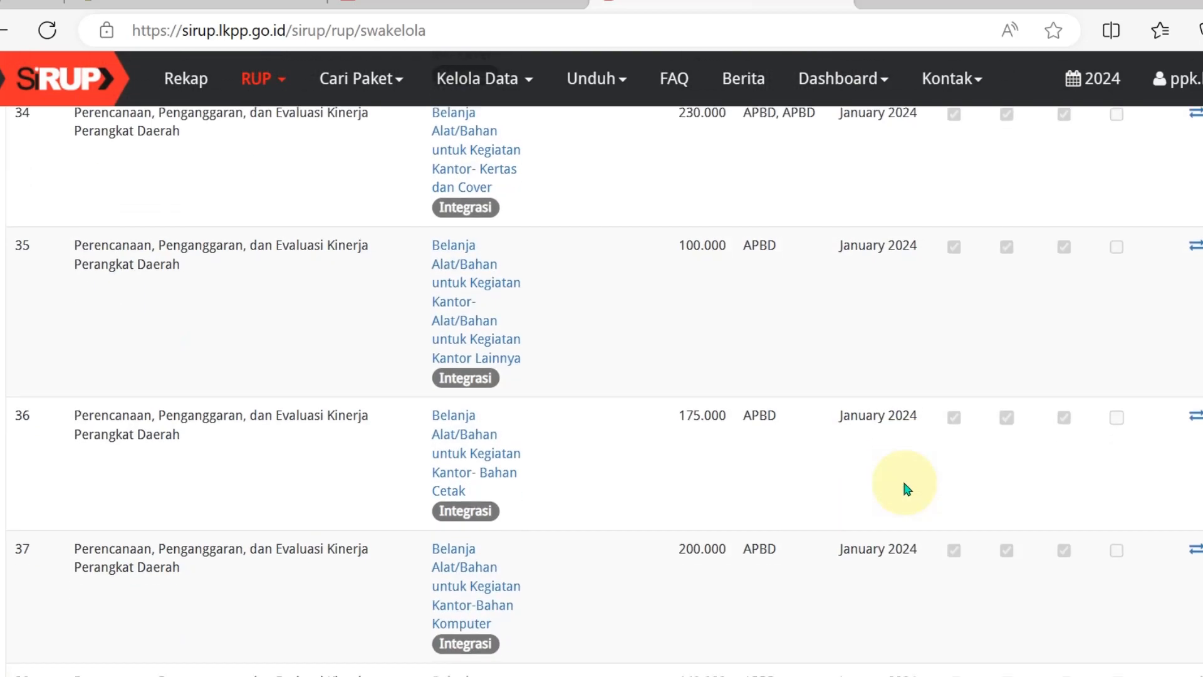
pyautogui.scroll(-6, 904, 483)
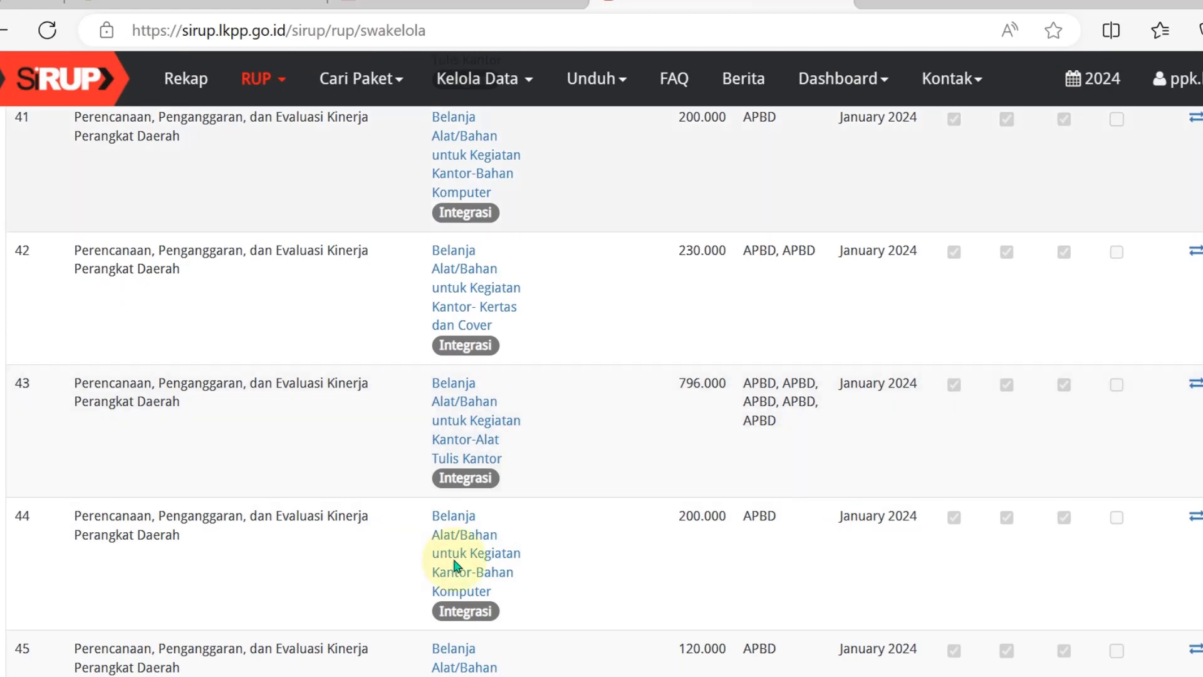
pyautogui.scroll(-17, 818, 458)
pyautogui.scroll(-20, 825, 483)
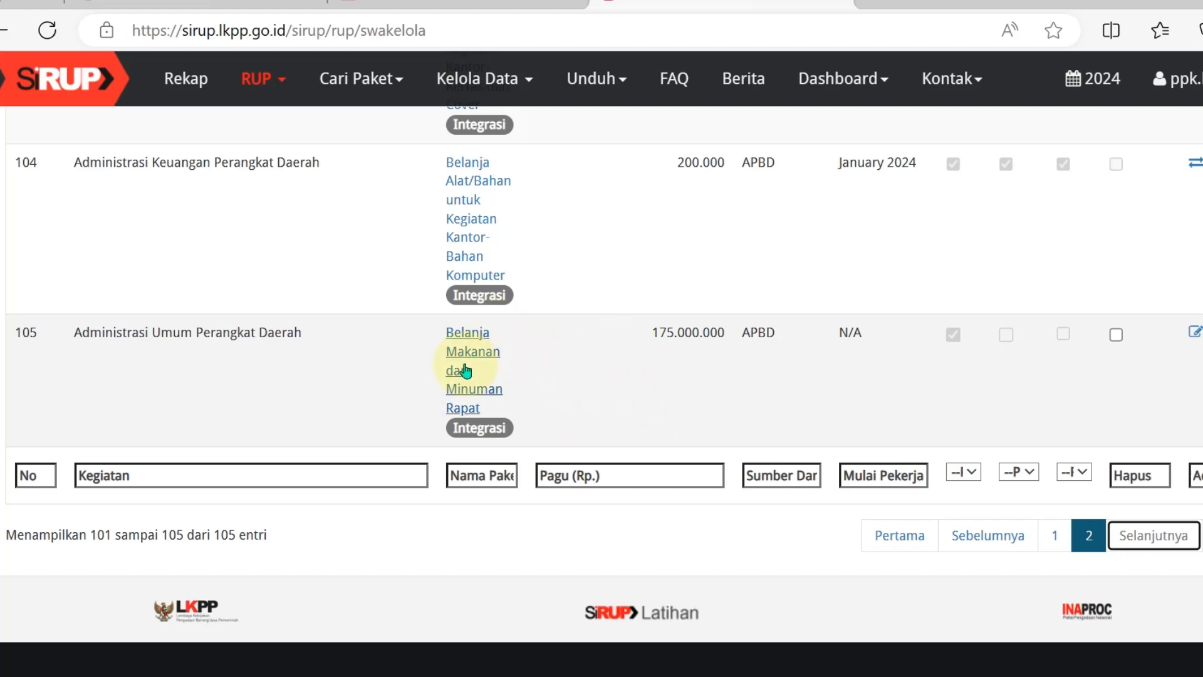
pyautogui.scroll(1, 507, 393)
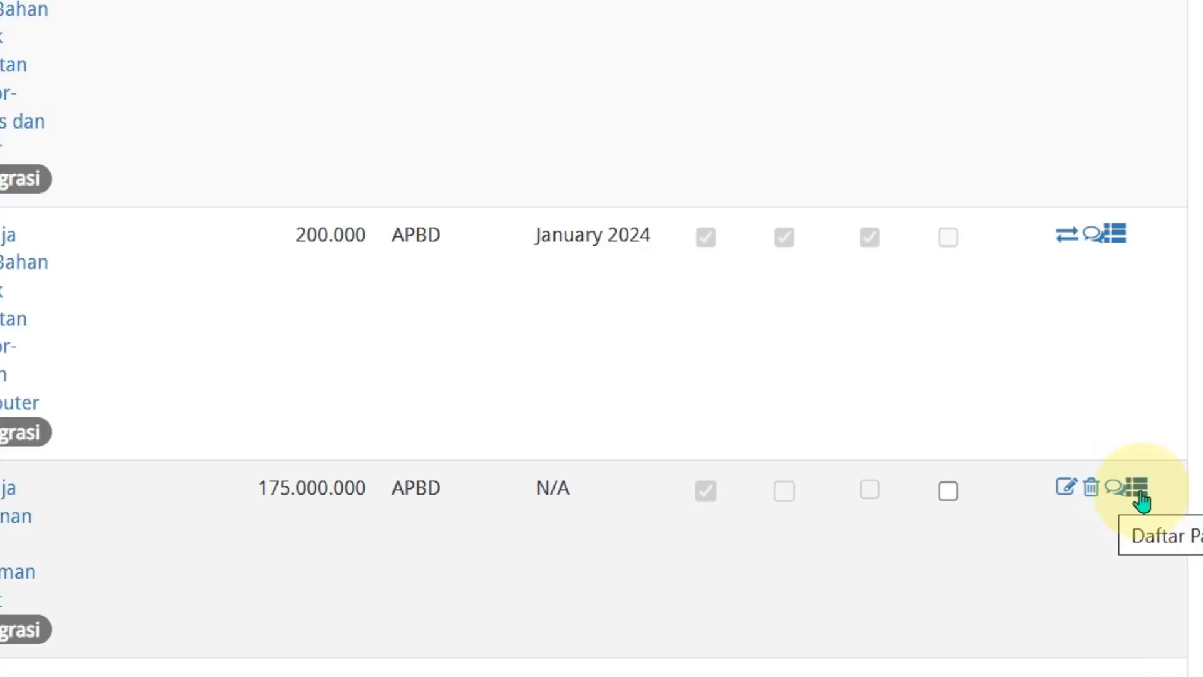
pyautogui.click(1138, 493)
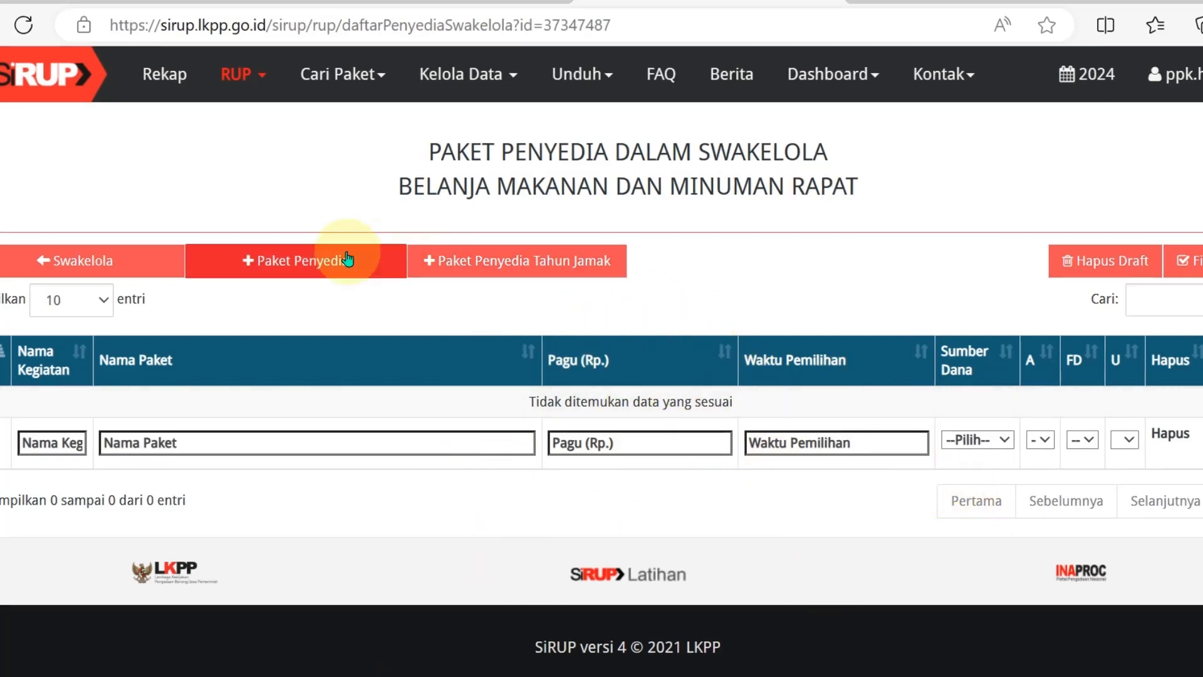
pyautogui.click(288, 263)
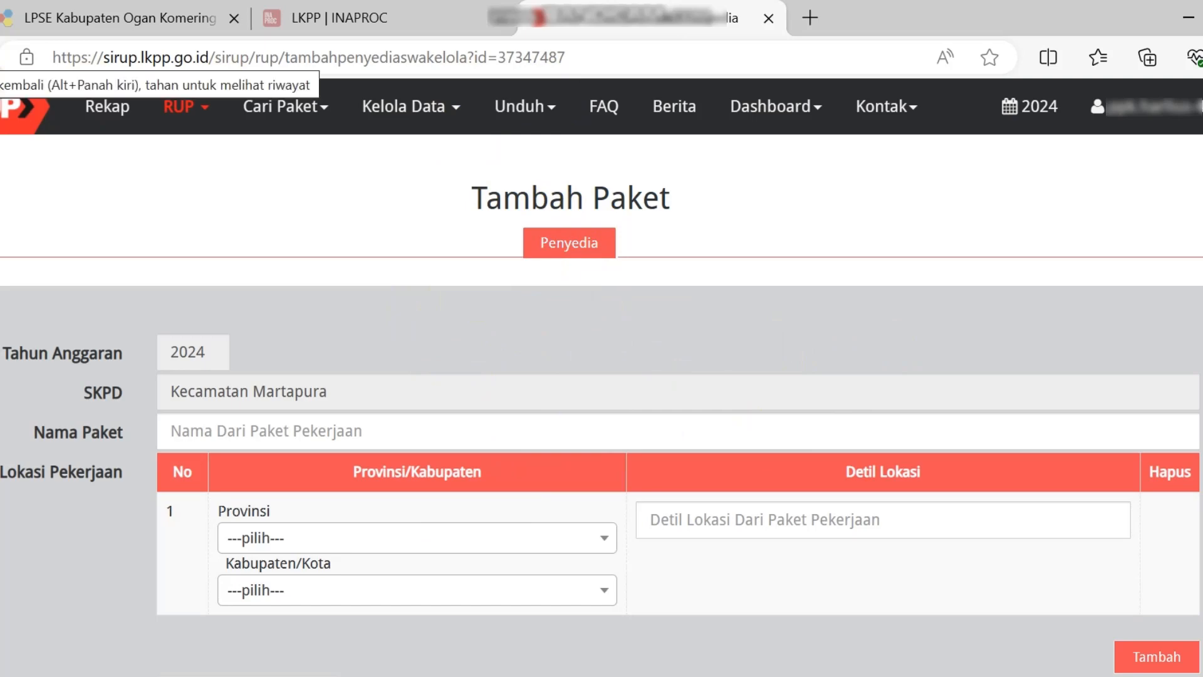
pyautogui.hotkey('alt', 'Left')
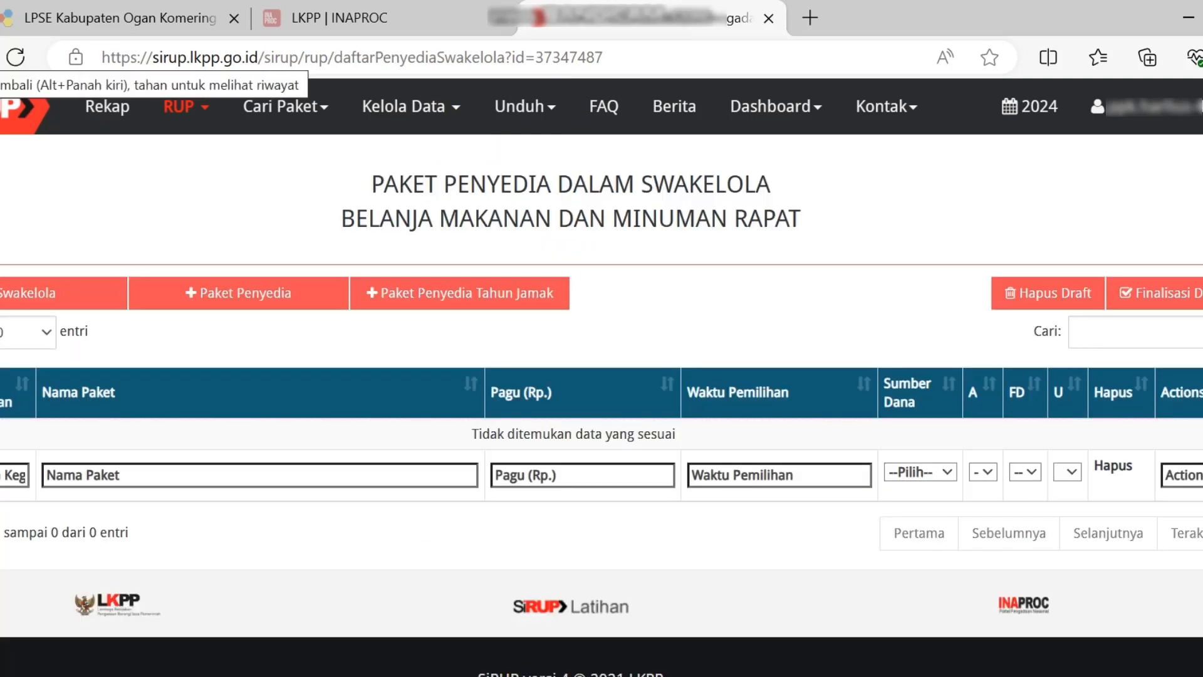
pyautogui.hotkey('alt', 'Left')
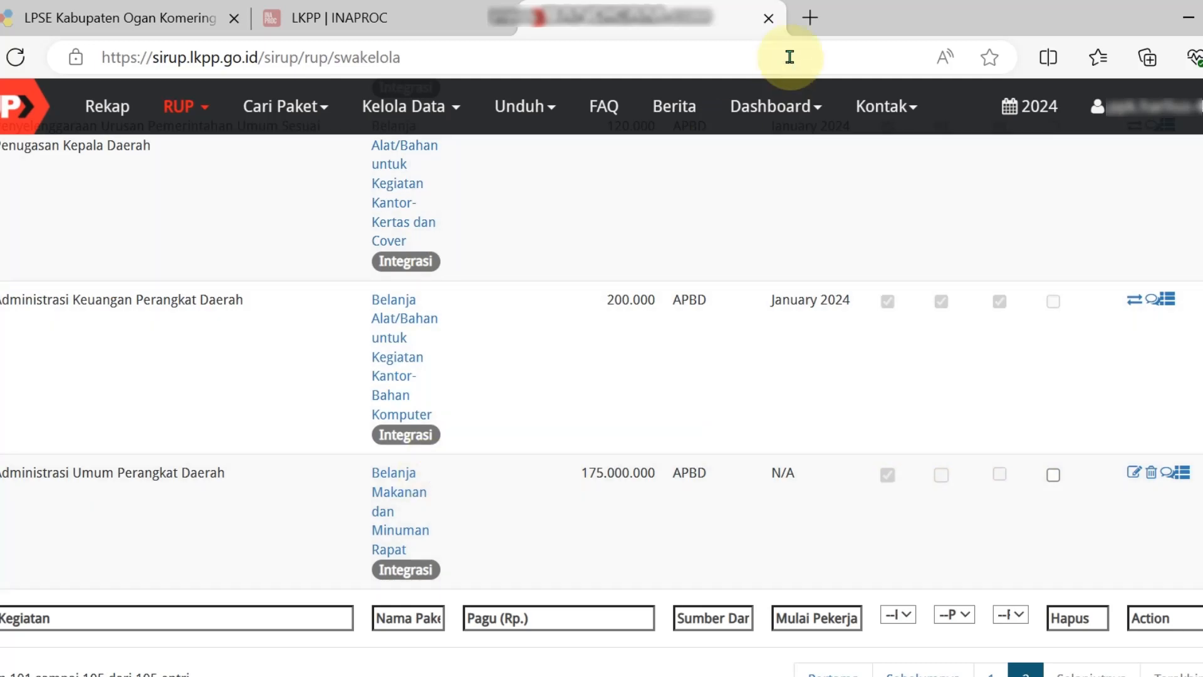
pyautogui.click(552, 60)
pyautogui.hotkey('ctrl', 'c')
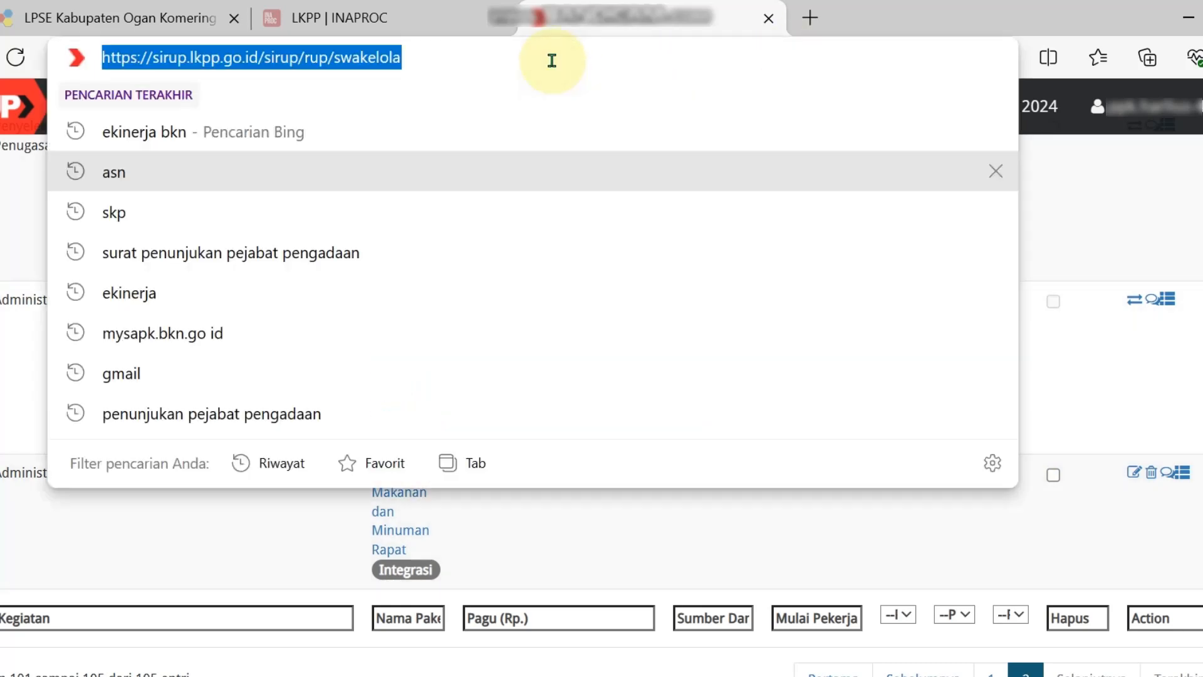
pyautogui.click(799, 22)
pyautogui.hotkey('ctrl', 'v')
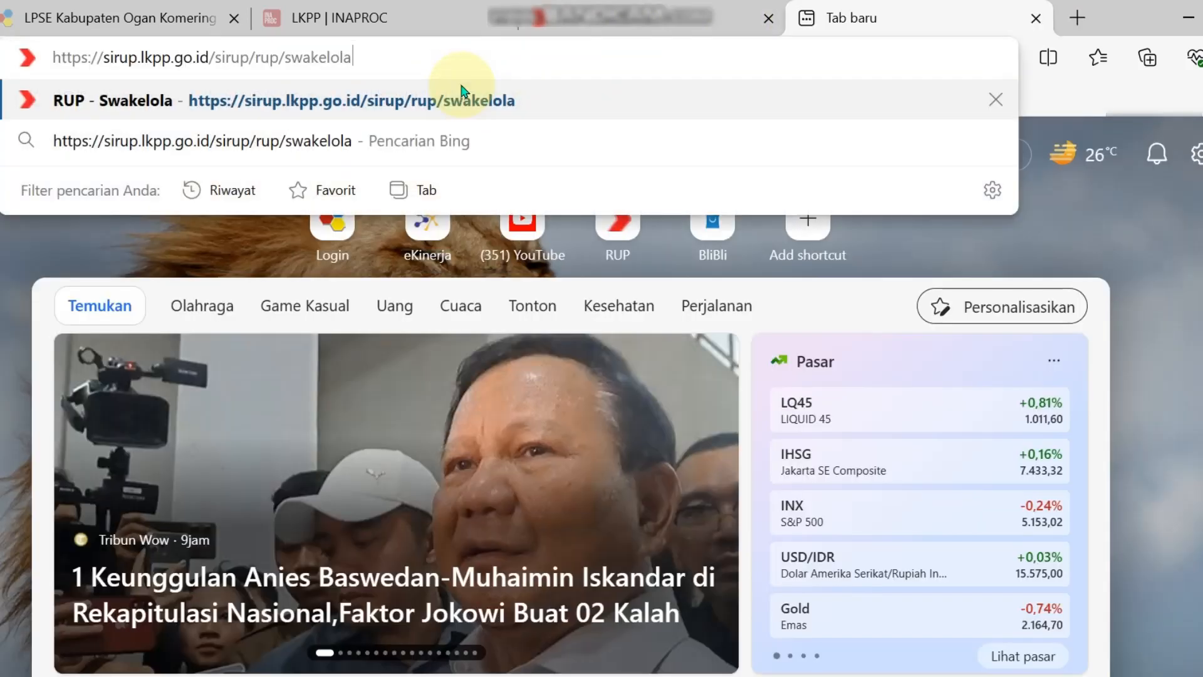
pyautogui.click(462, 99)
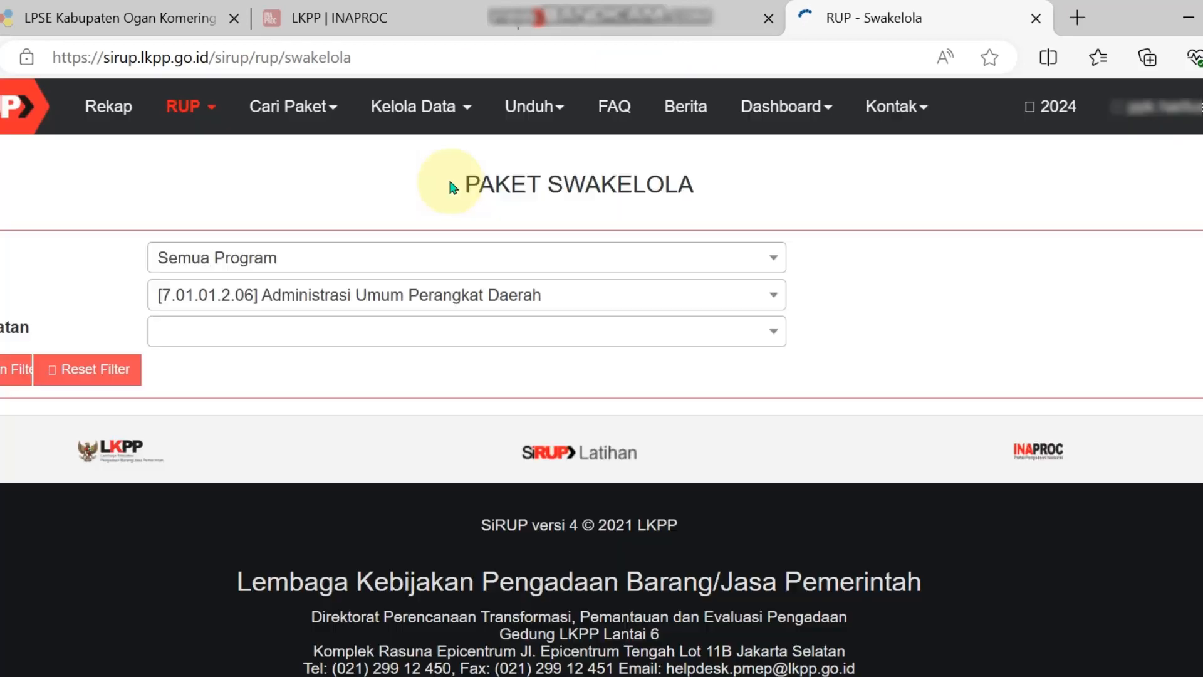
# Step: Apply the default filter in the new tab, show 100 entries per page and go to page 2 of the package list
pyautogui.click(6, 374)
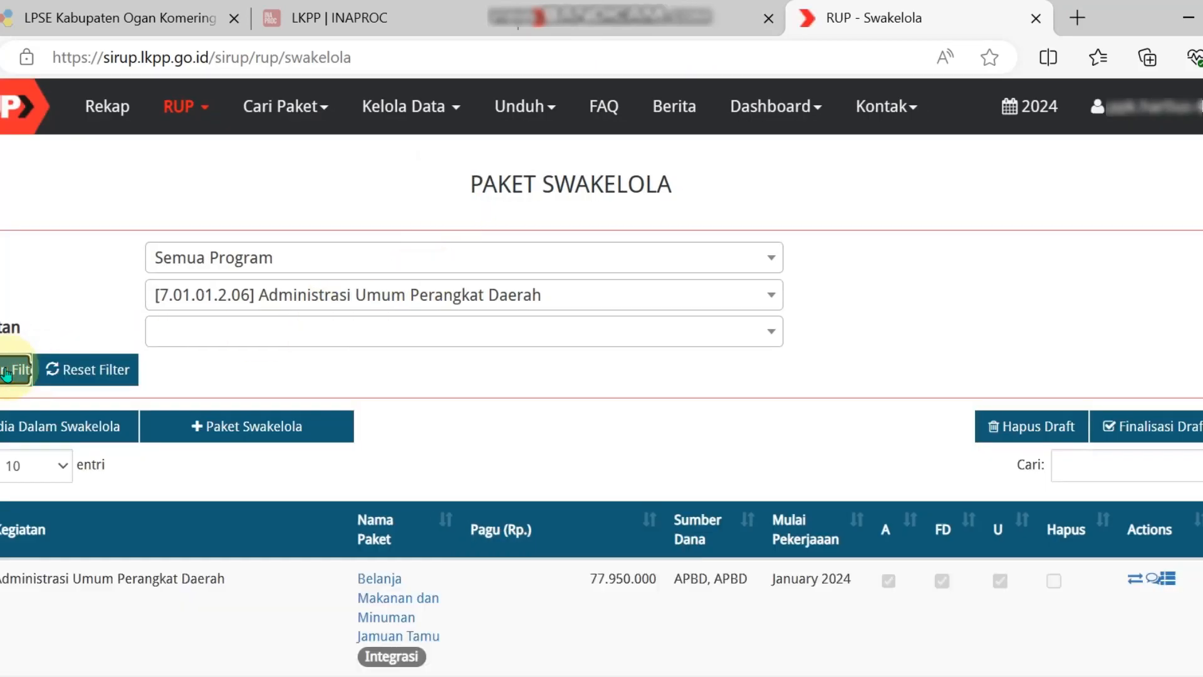
pyautogui.click(23, 469)
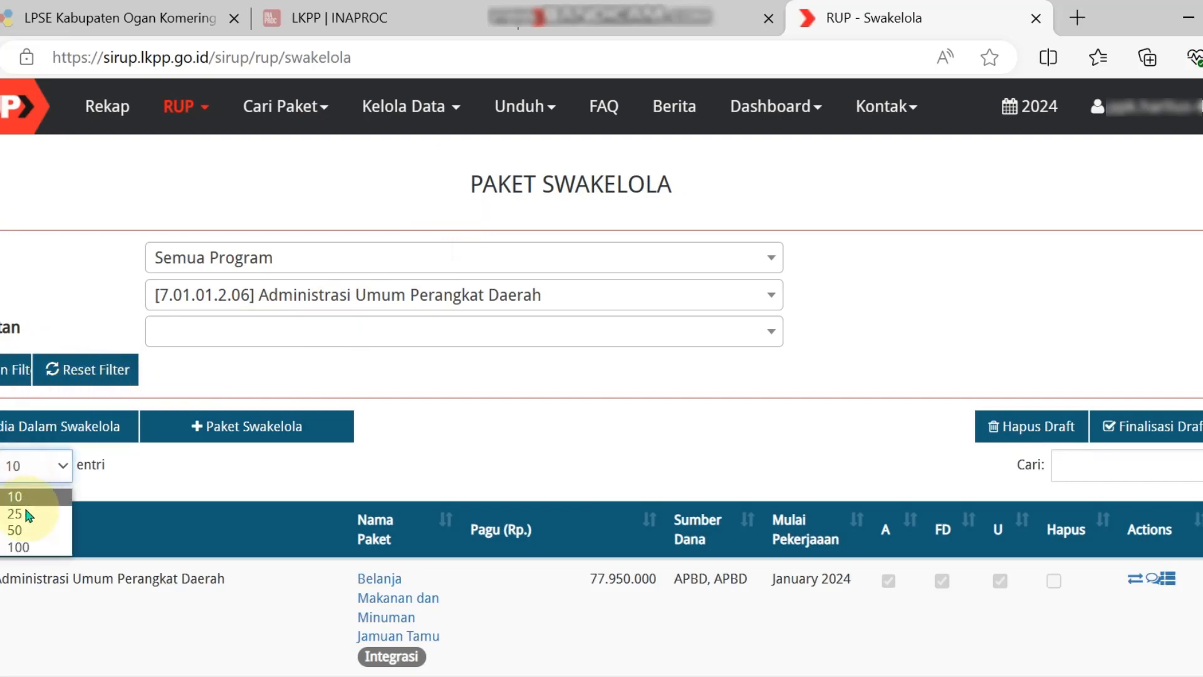
pyautogui.click(15, 546)
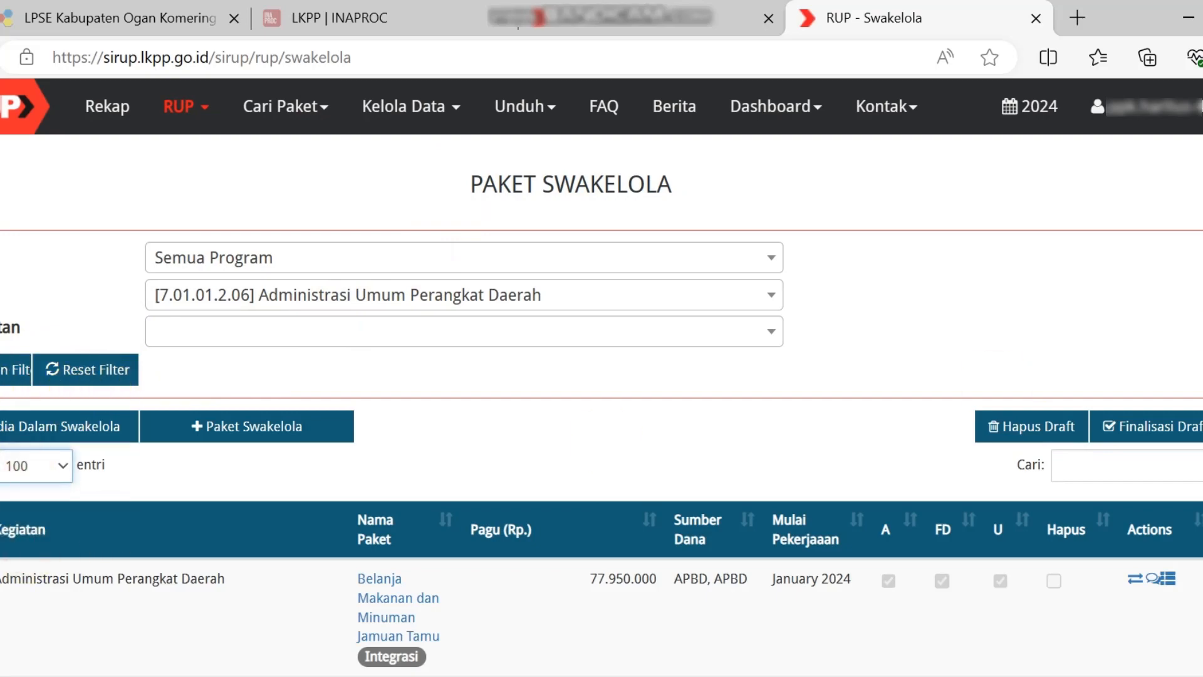
pyautogui.scroll(-20, 602, 401)
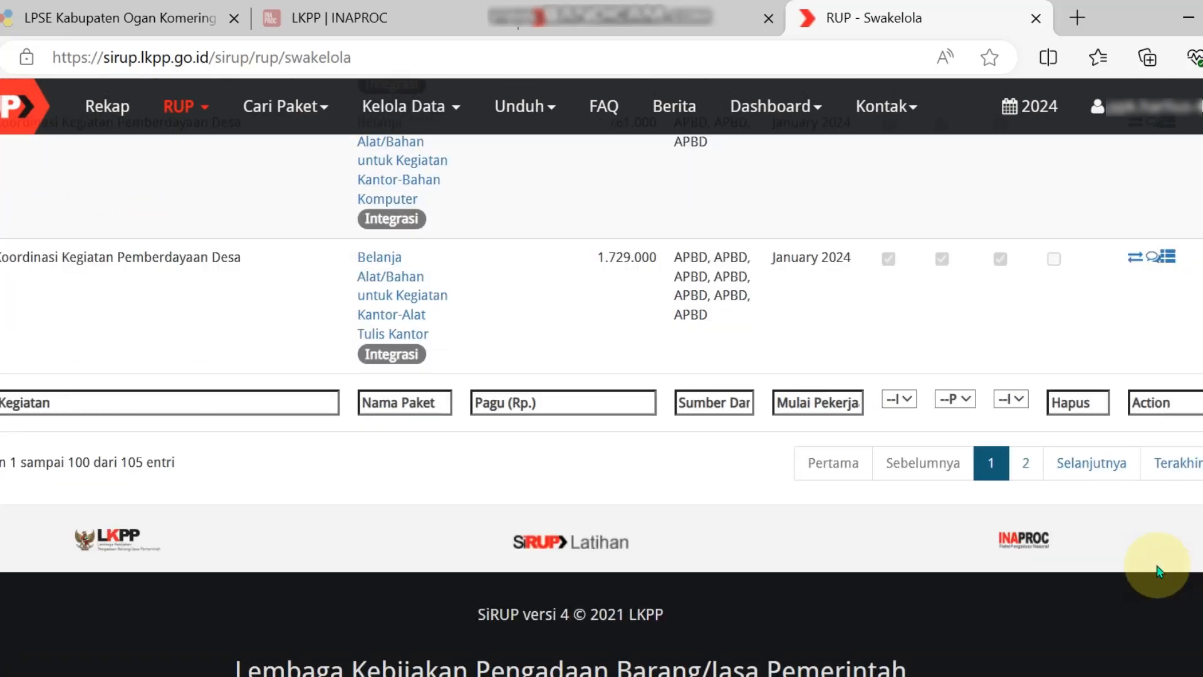
pyautogui.click(1116, 465)
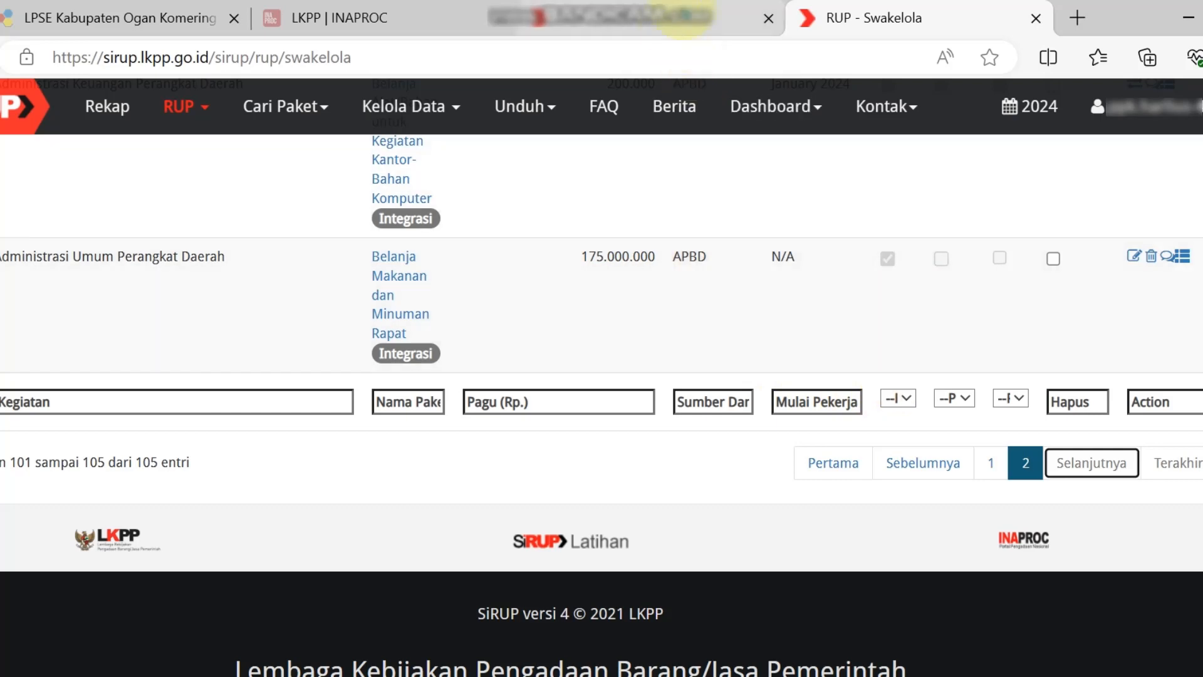
# Step: In the original tab, open the details of the package Belanja Makanan dan Minuman Rapat and review them
pyautogui.click(649, 19)
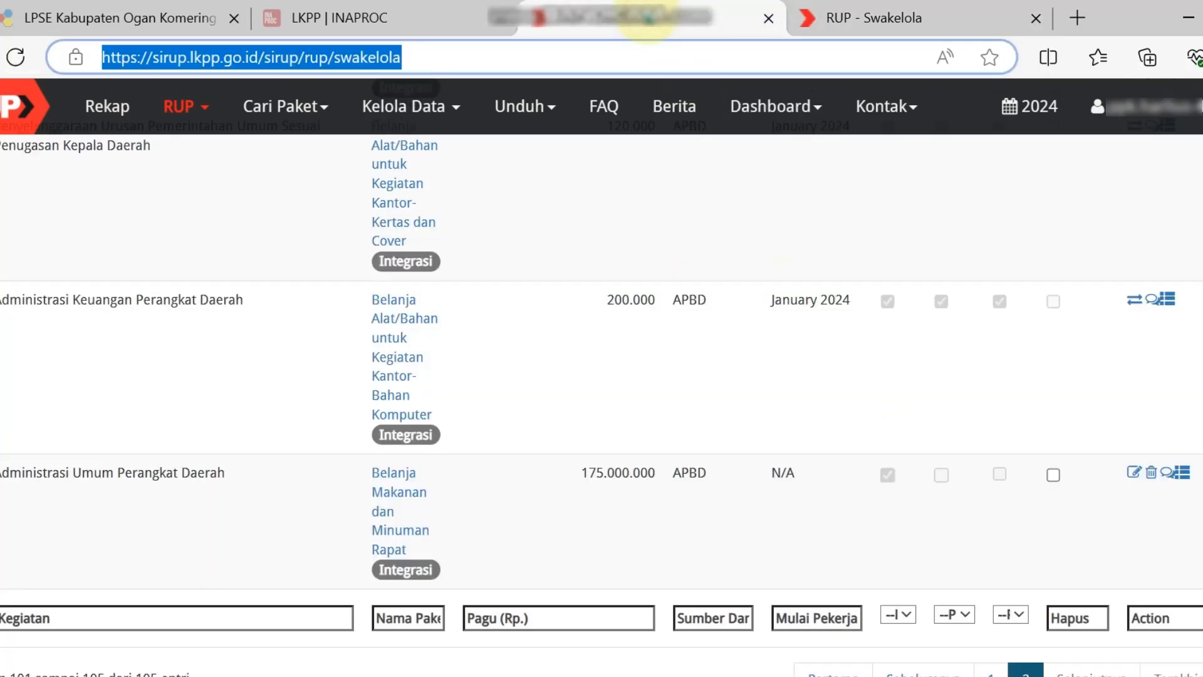
pyautogui.click(391, 501)
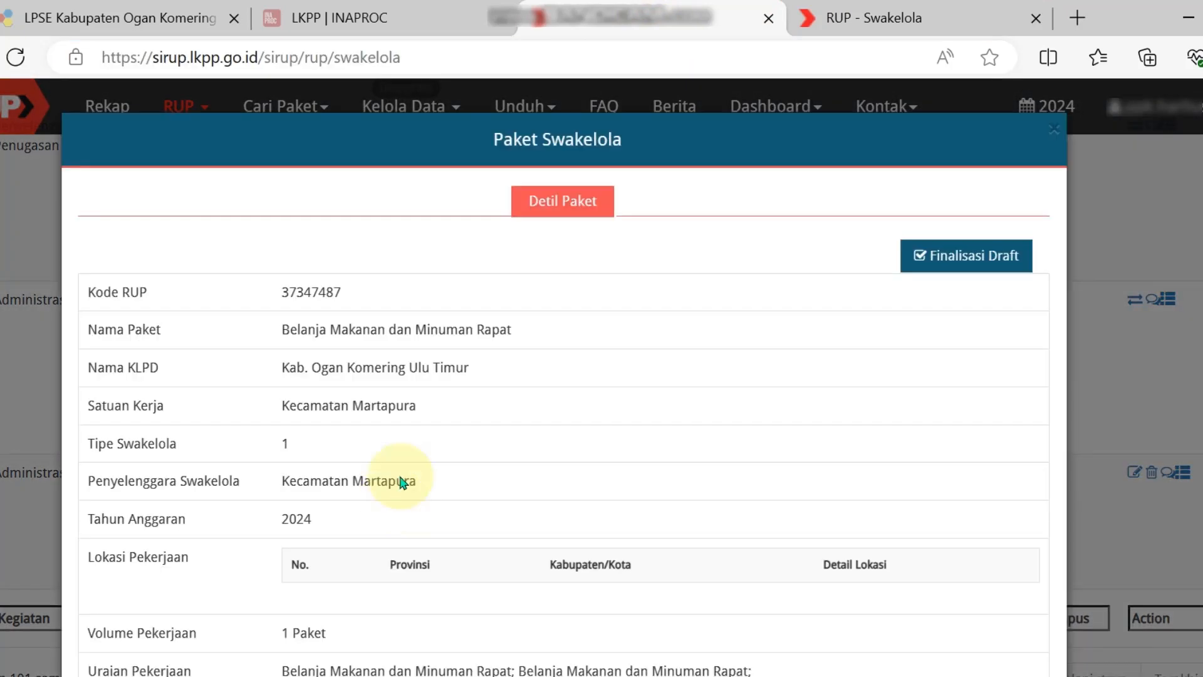
pyautogui.moveTo(375, 136); pyautogui.dragTo(288, 108)
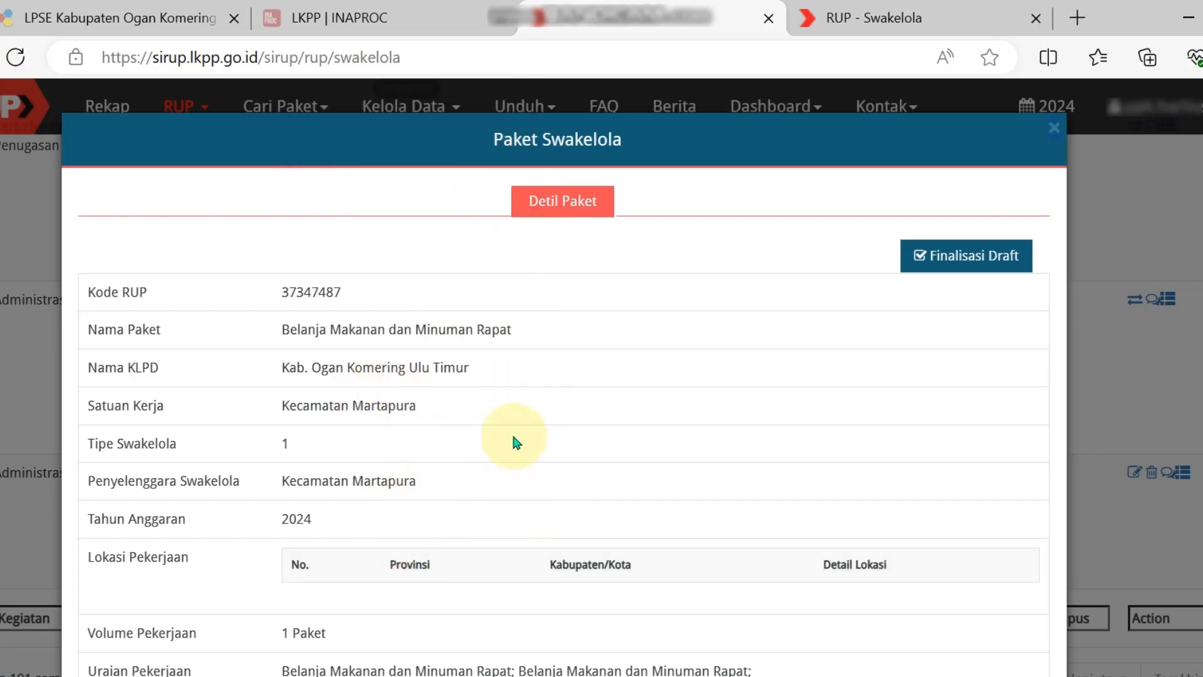
pyautogui.scroll(-5, 509, 439)
pyautogui.scroll(5, 506, 473)
pyautogui.scroll(-3, 508, 478)
pyautogui.scroll(3, 507, 476)
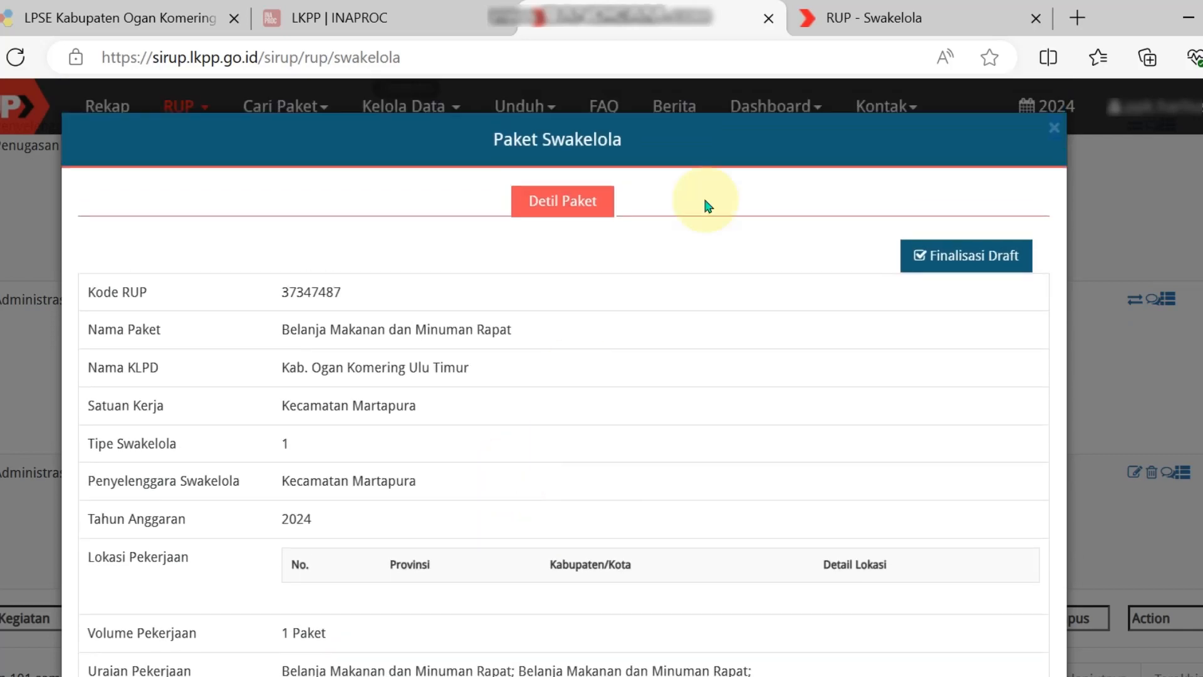
# Step: In the second SiRUP tab, open the provider packages of Belanja Makanan dan Minuman Rapat and start a new Paket Penyedia
pyautogui.click(872, 19)
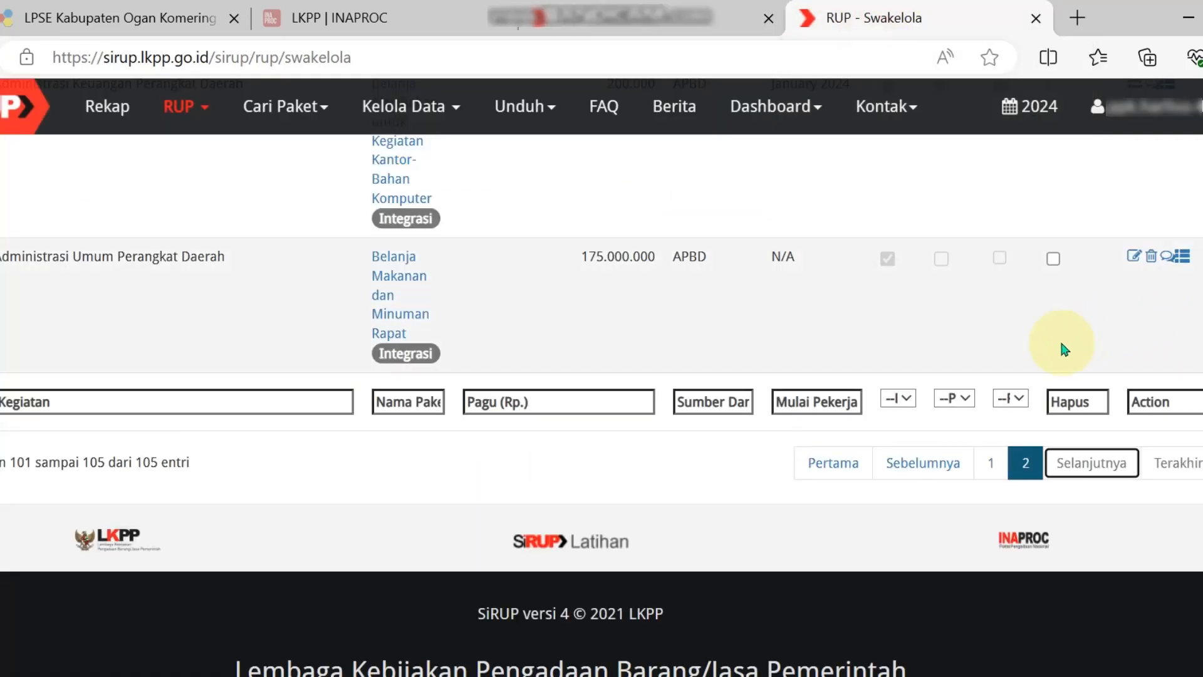
pyautogui.scroll(2, 1059, 345)
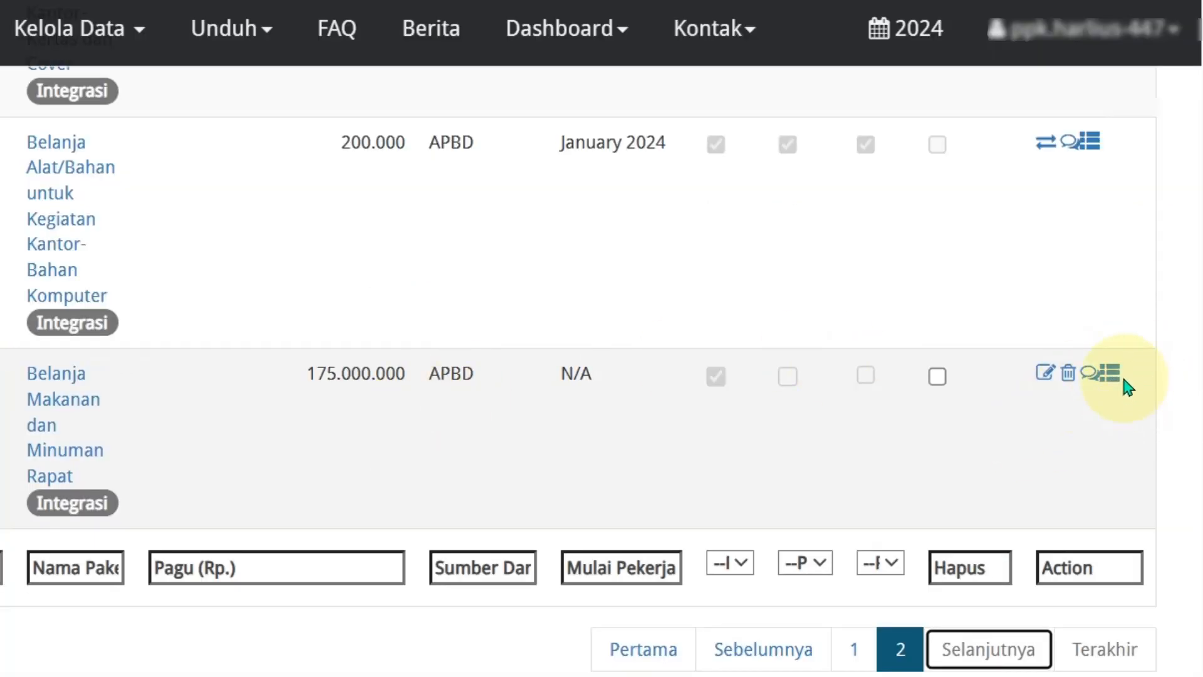
pyautogui.click(1110, 377)
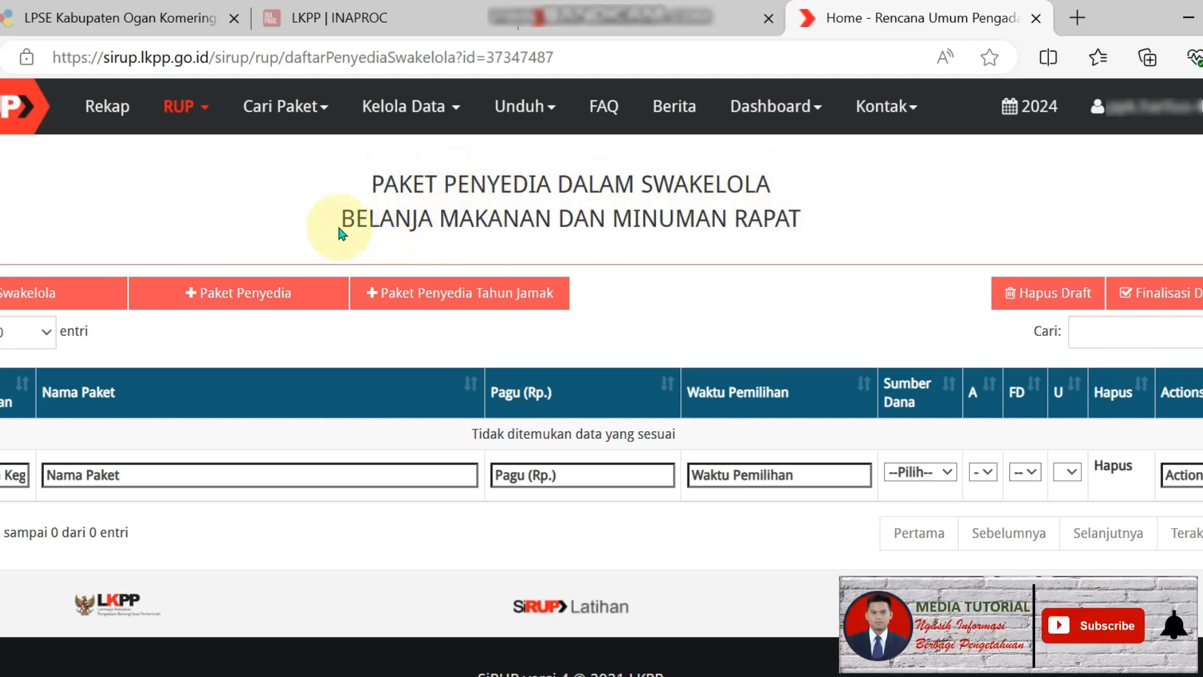
pyautogui.click(254, 294)
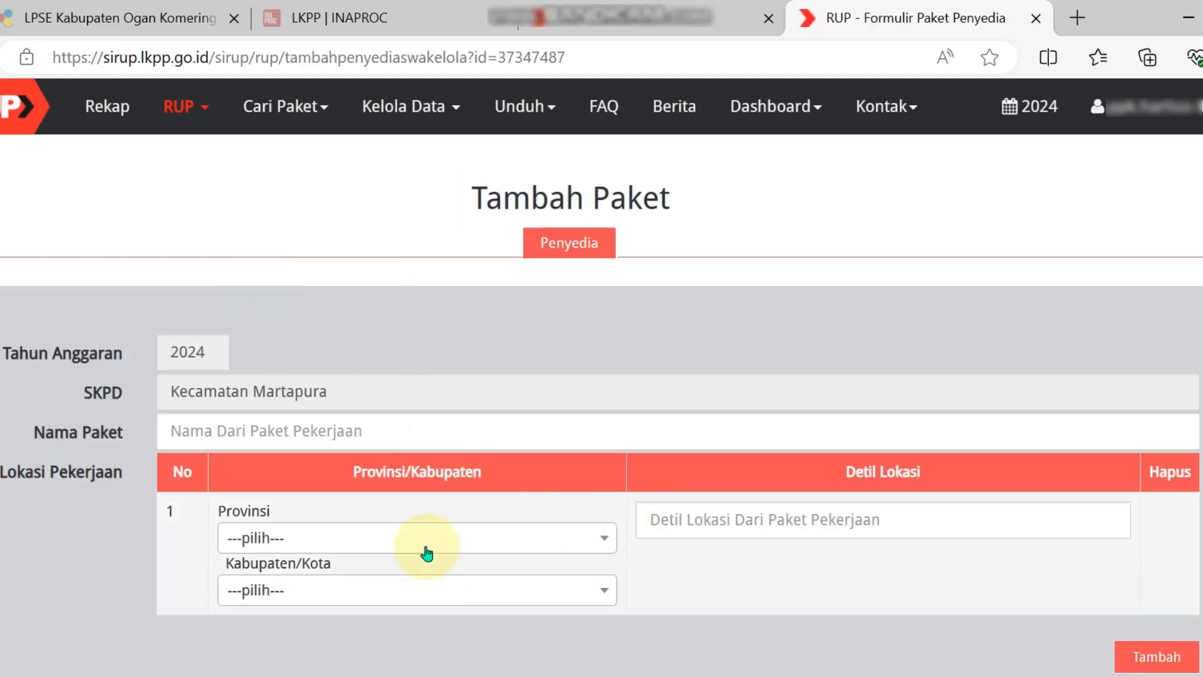
# Step: Check the reference details, and set the work location to Sumatera Selatan, Ogan Komering Ulu Timur (Kab.), with location detail Kecamatan Martapura
pyautogui.click(629, 18)
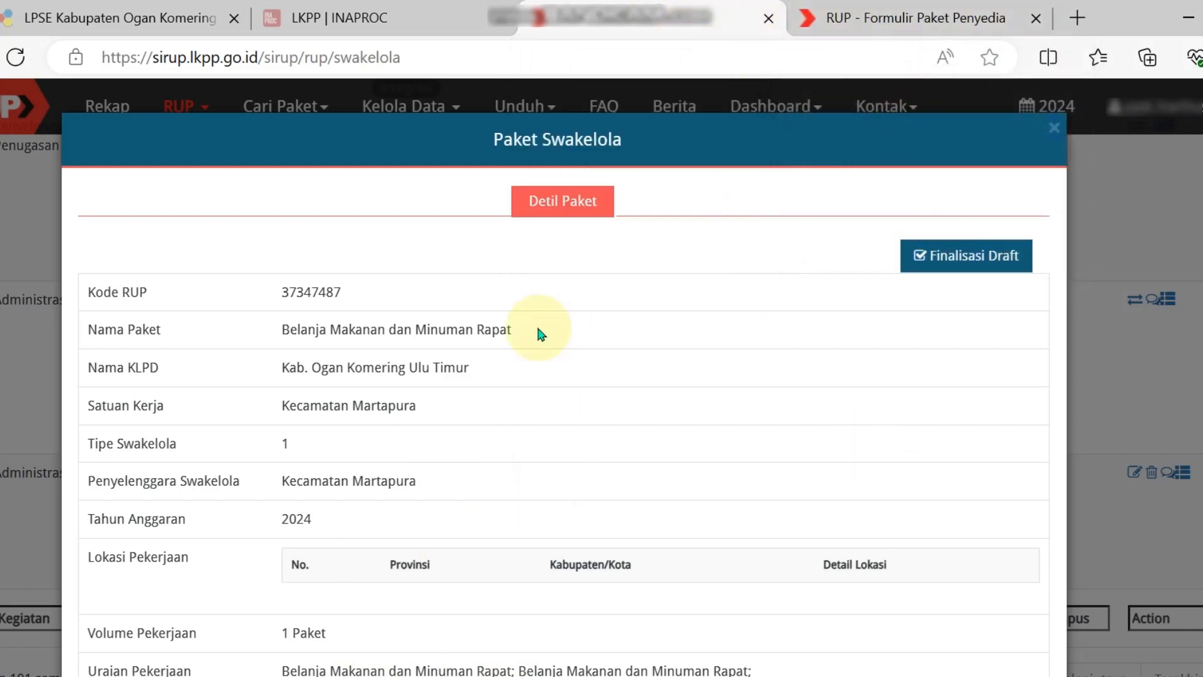
pyautogui.click(840, 18)
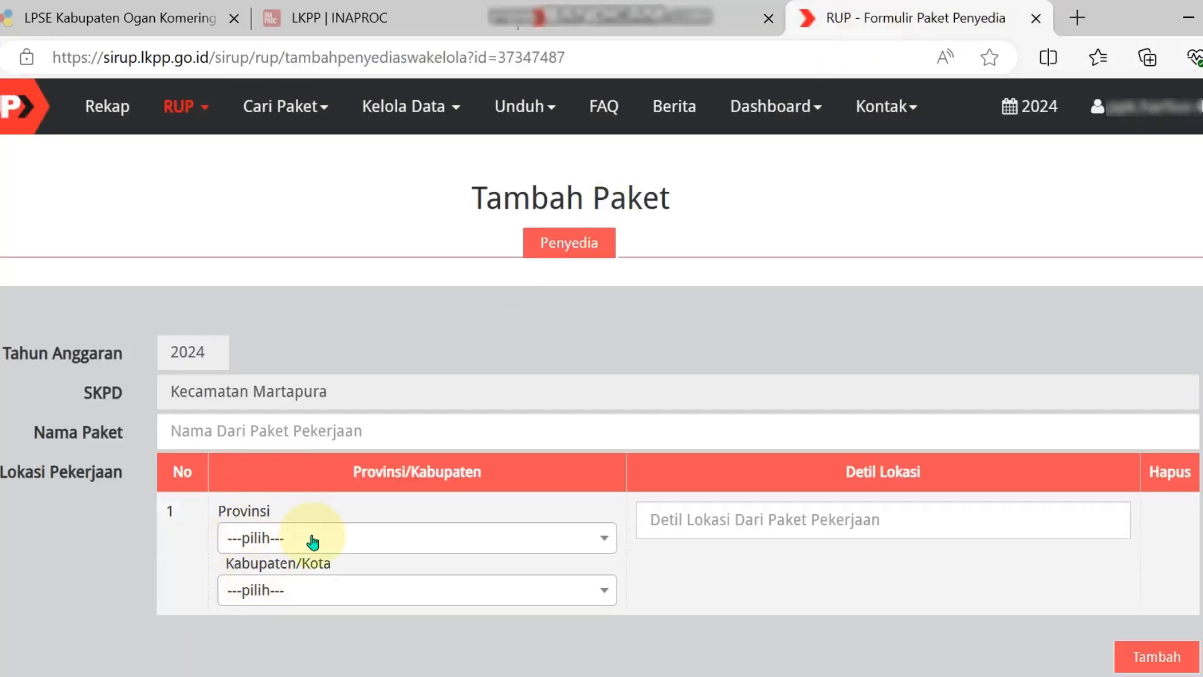
pyautogui.click(313, 541)
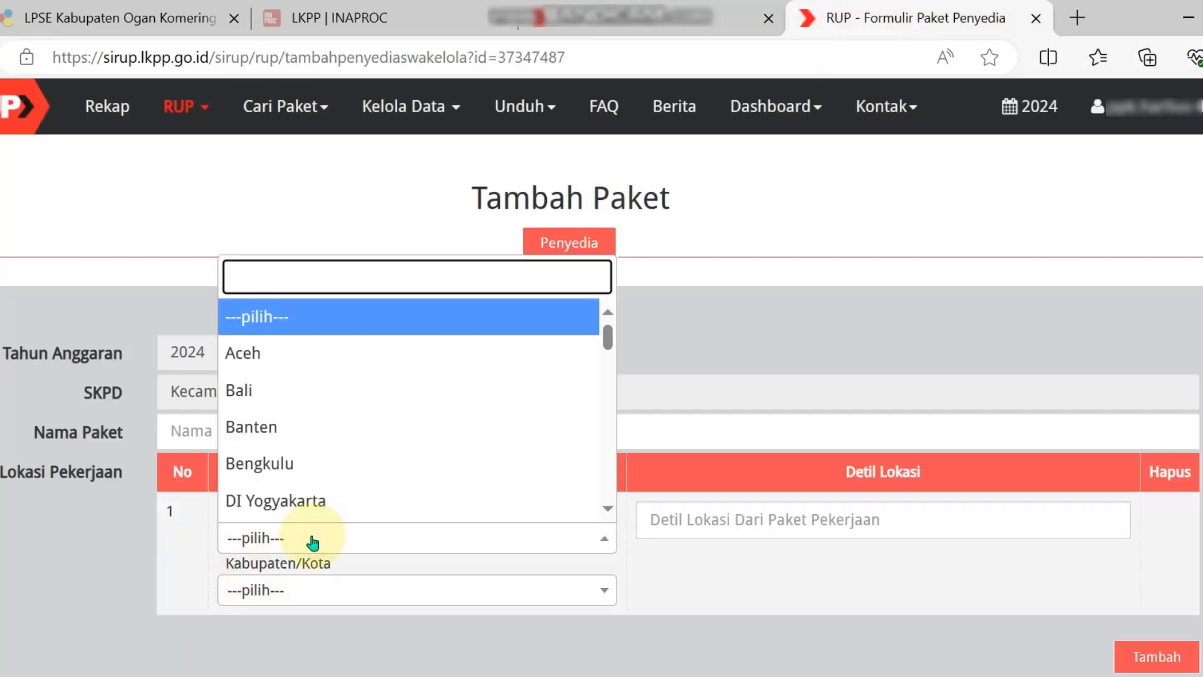
pyautogui.write('sum')
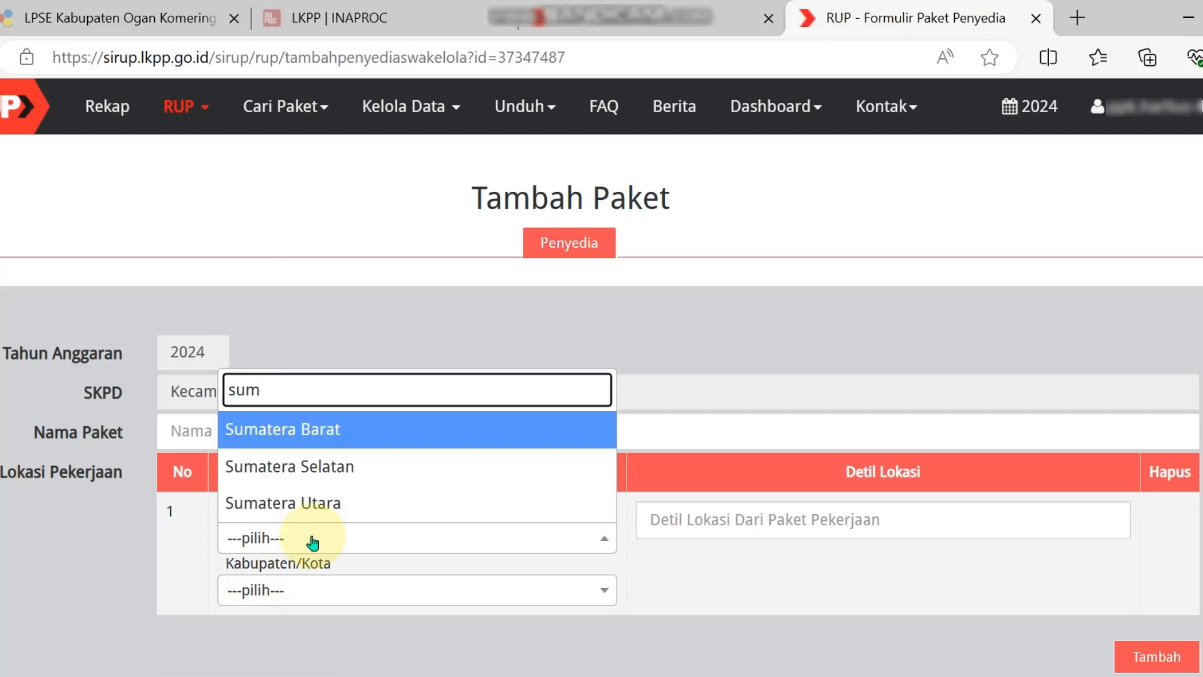
pyautogui.click(321, 471)
pyautogui.click(330, 600)
pyautogui.write('ti')
pyautogui.click(430, 560)
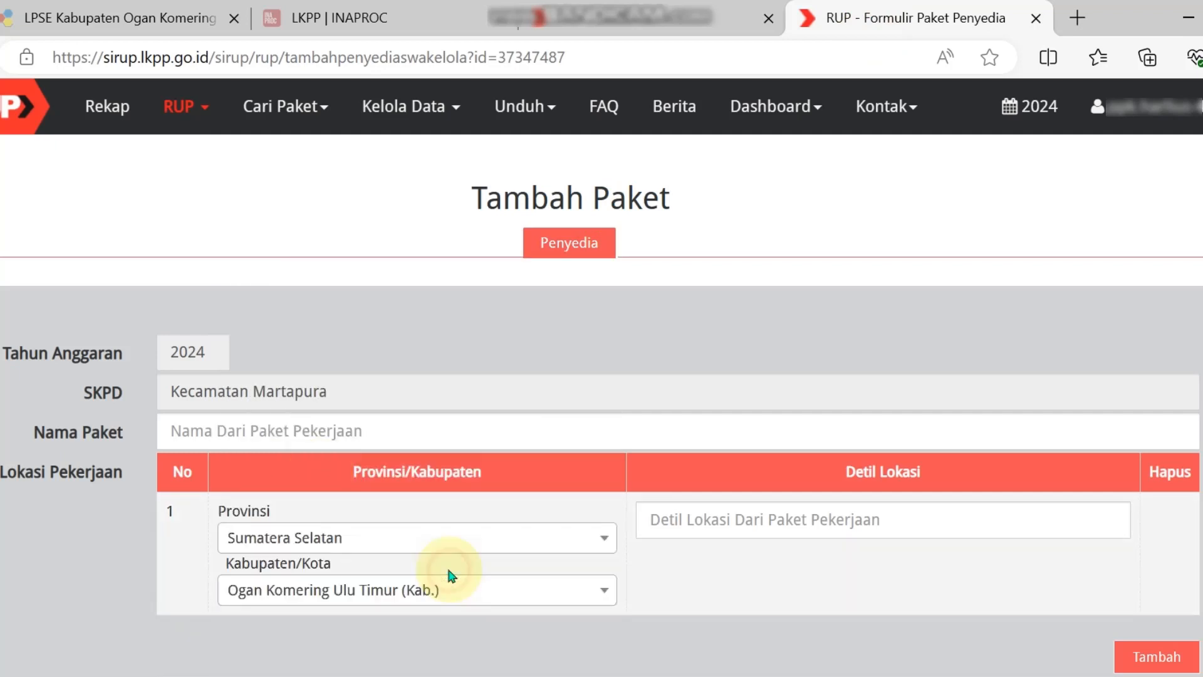
pyautogui.click(868, 512)
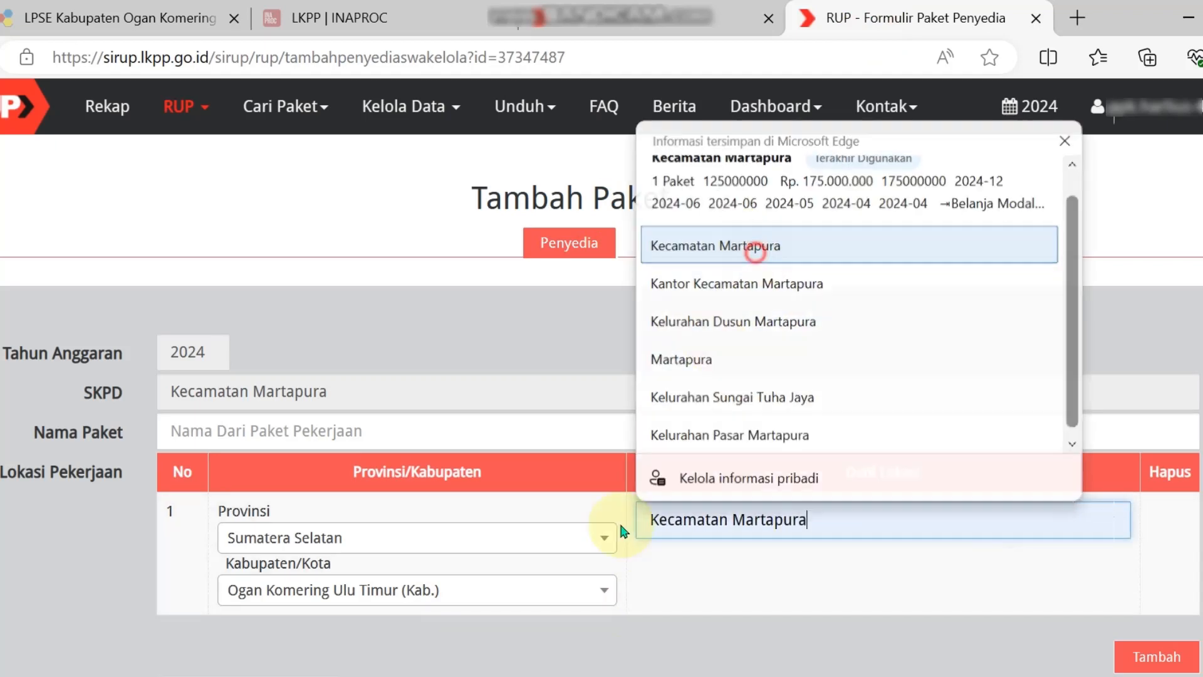
# Step: Set Volume Pekerjaan to 1 Paket using the browser's most recently used saved entry
pyautogui.scroll(-3, 713, 344)
pyautogui.click(276, 478)
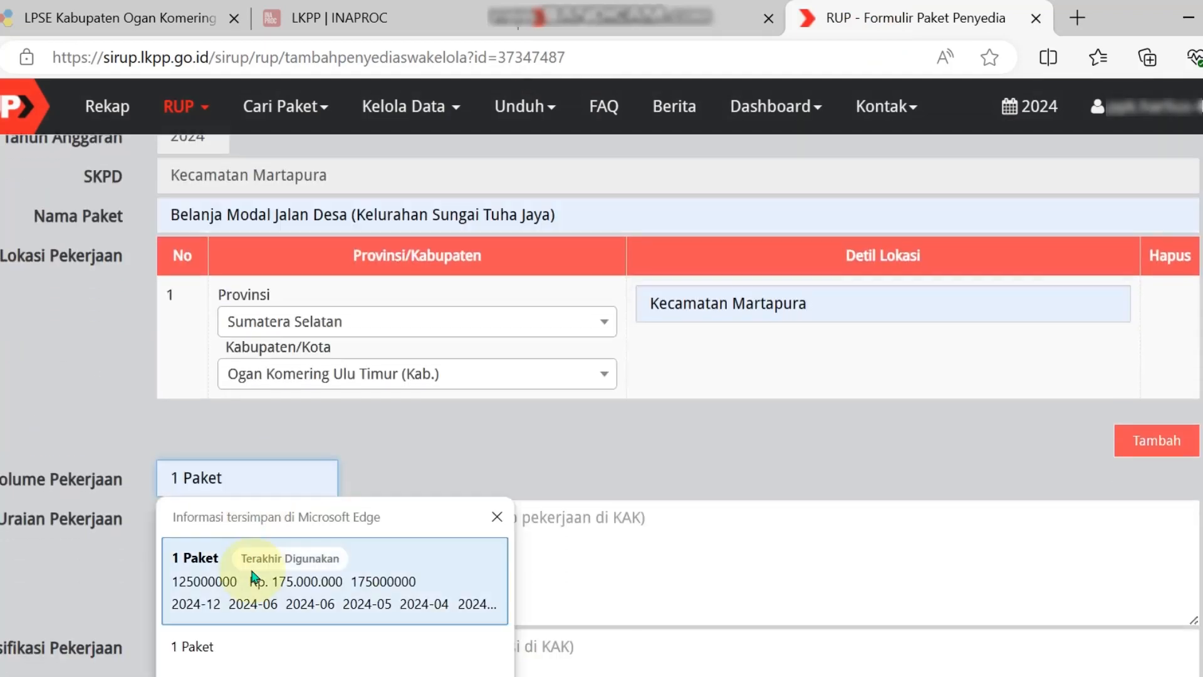
pyautogui.click(253, 575)
# Step: Copy the Uraian Pekerjaan text from the reference package details into the form's Uraian Pekerjaan
pyautogui.click(266, 556)
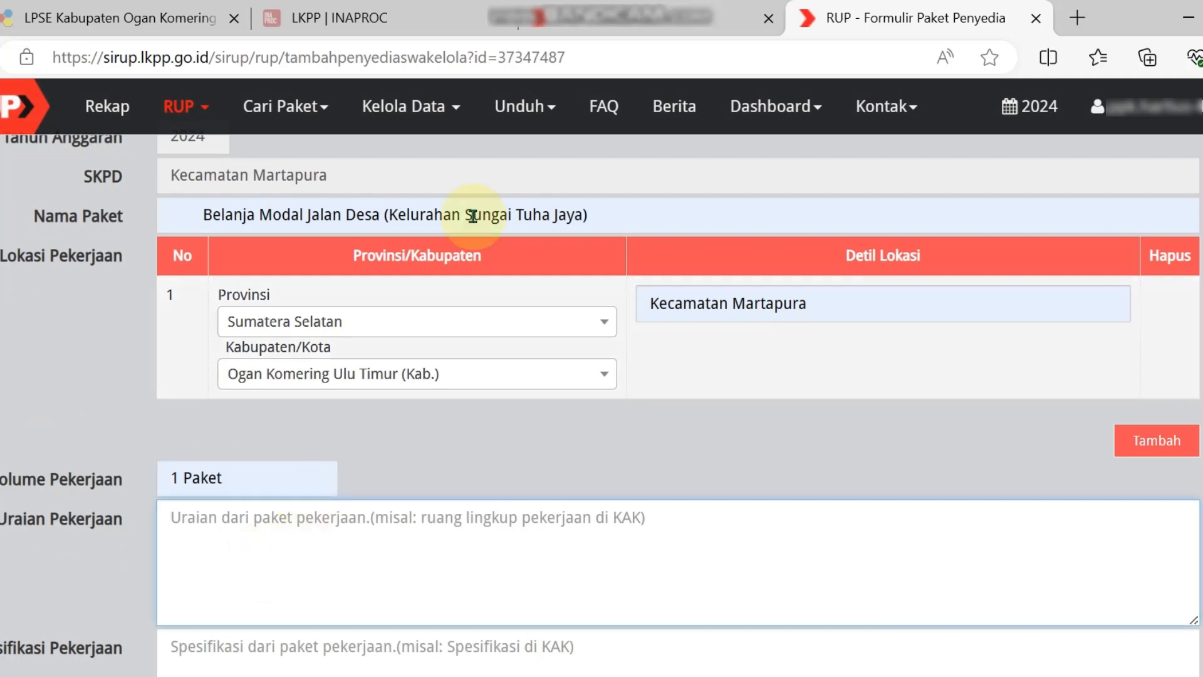
pyautogui.click(649, 24)
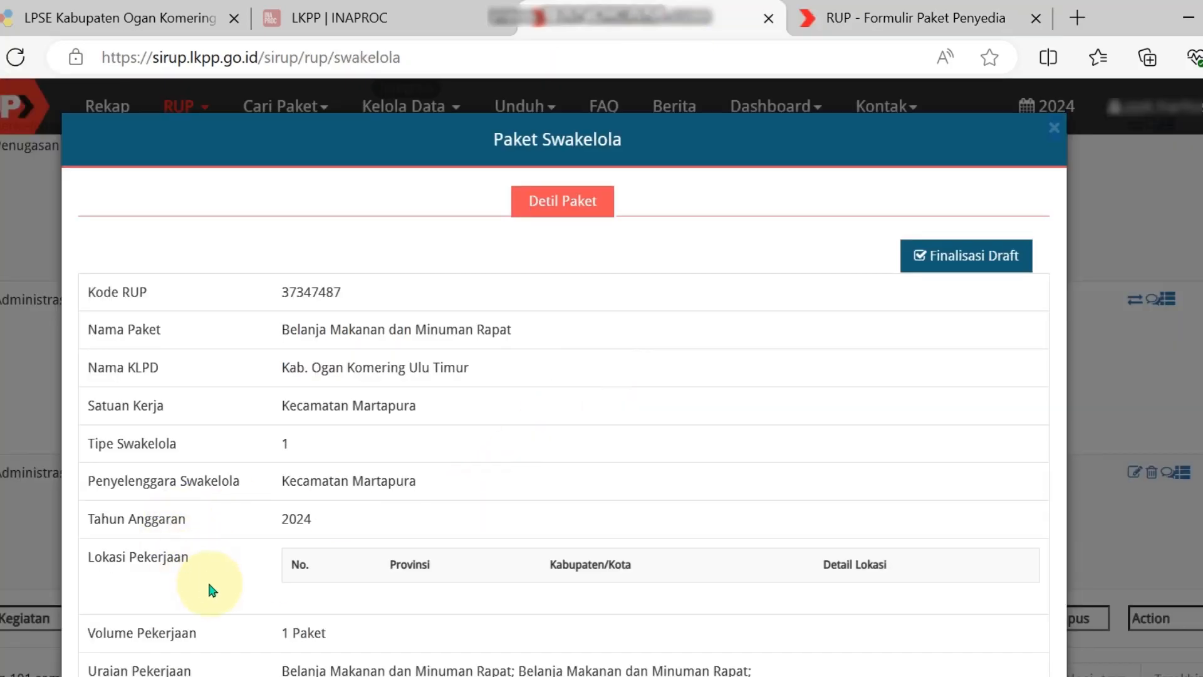
pyautogui.scroll(-2, 210, 581)
pyautogui.moveTo(752, 562); pyautogui.dragTo(280, 586)
pyautogui.hotkey('ctrl', 'c')
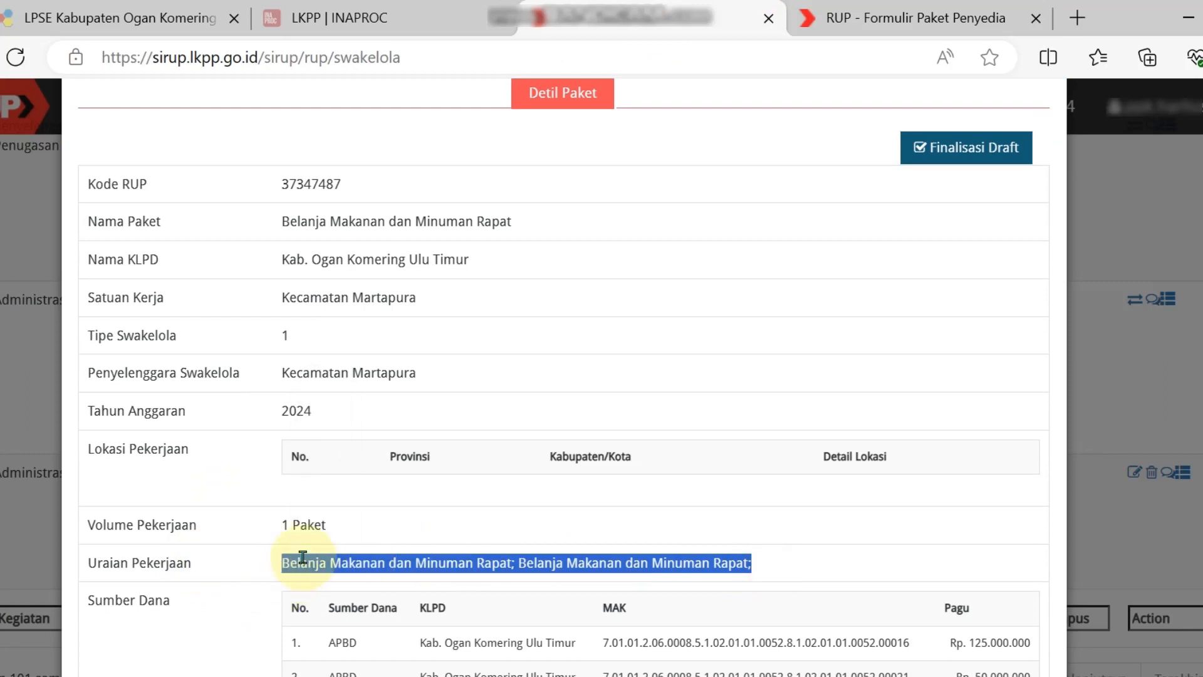
pyautogui.click(826, 7)
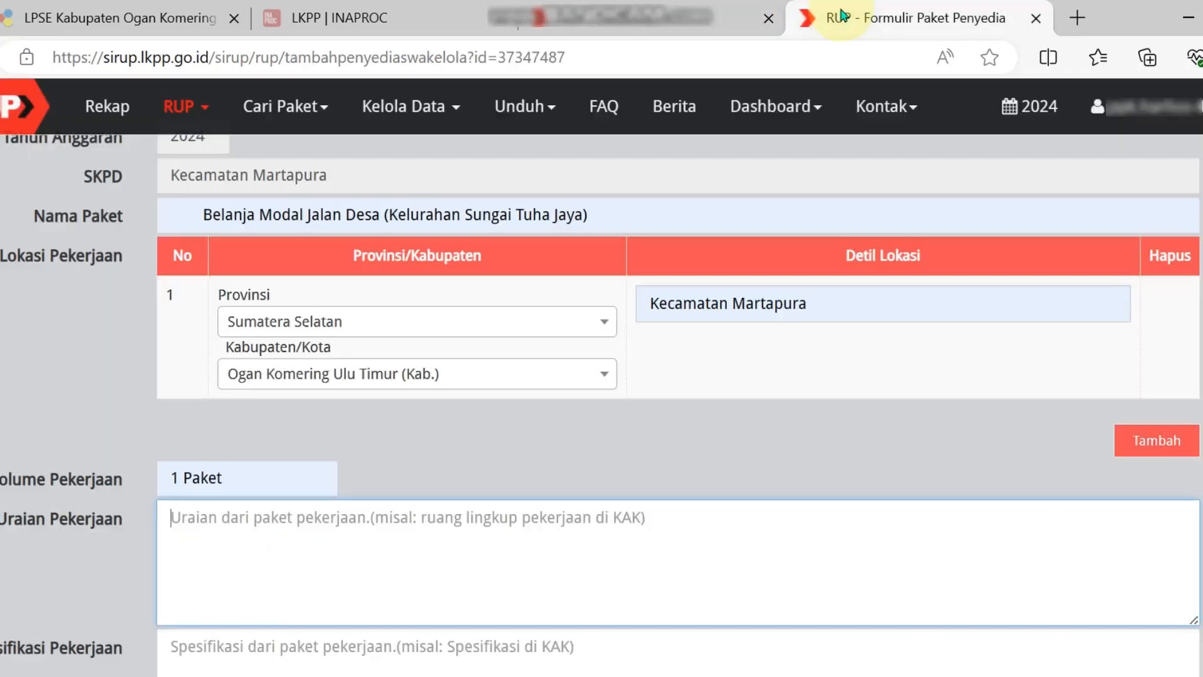
pyautogui.click(254, 524)
pyautogui.hotkey('ctrl', 'v')
# Step: Replace the autofilled Nama Paket with Belanja Makanan dan Minuman Rapat, copied from the reference package details
pyautogui.scroll(4, 254, 524)
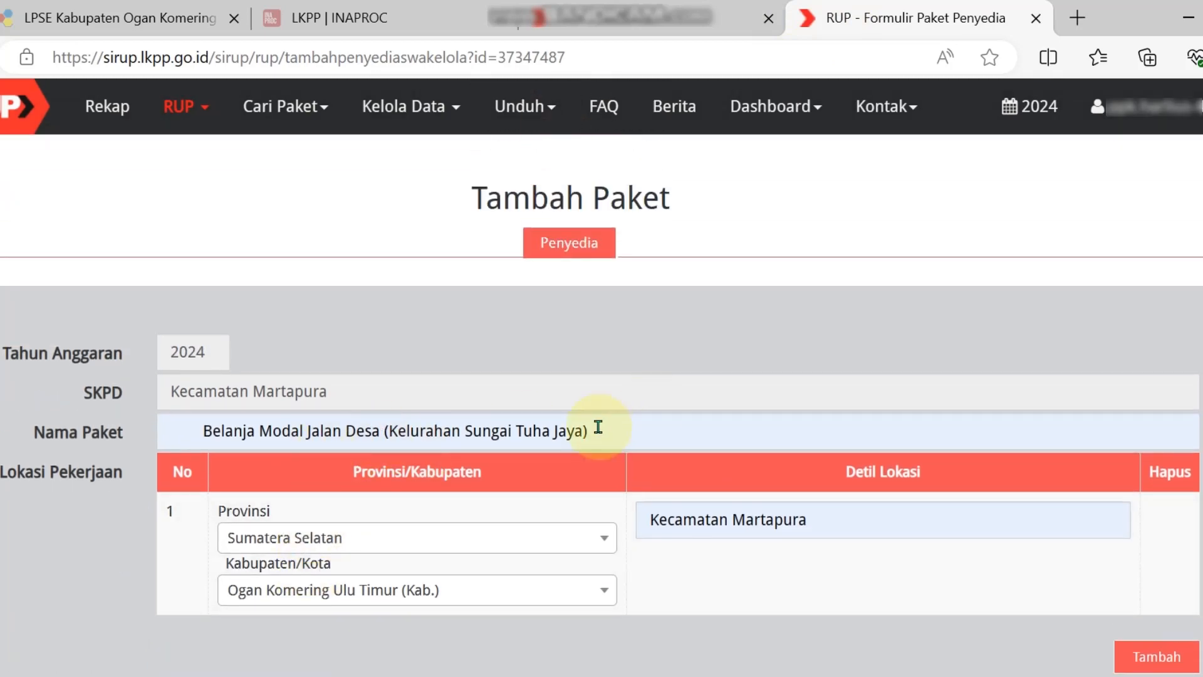
pyautogui.moveTo(156, 422); pyautogui.dragTo(140, 430)
pyautogui.press('BackSpace')
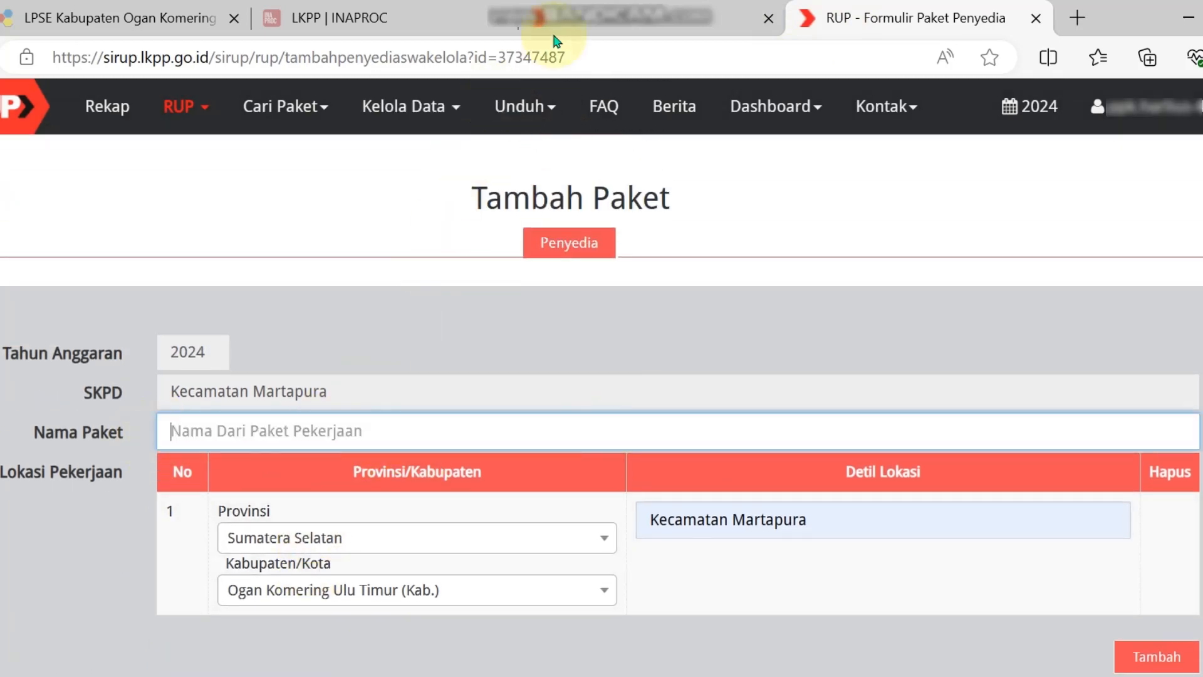
pyautogui.click(569, 25)
pyautogui.scroll(2, 376, 458)
pyautogui.moveTo(528, 329); pyautogui.dragTo(279, 336)
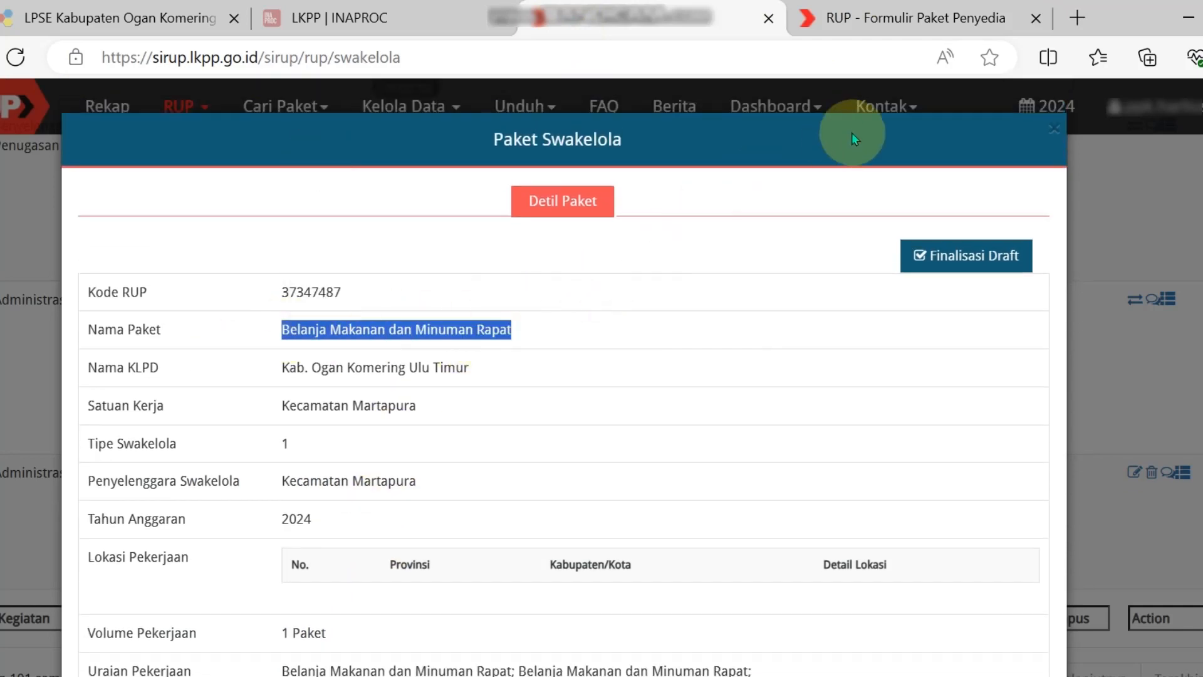
pyautogui.click(877, 16)
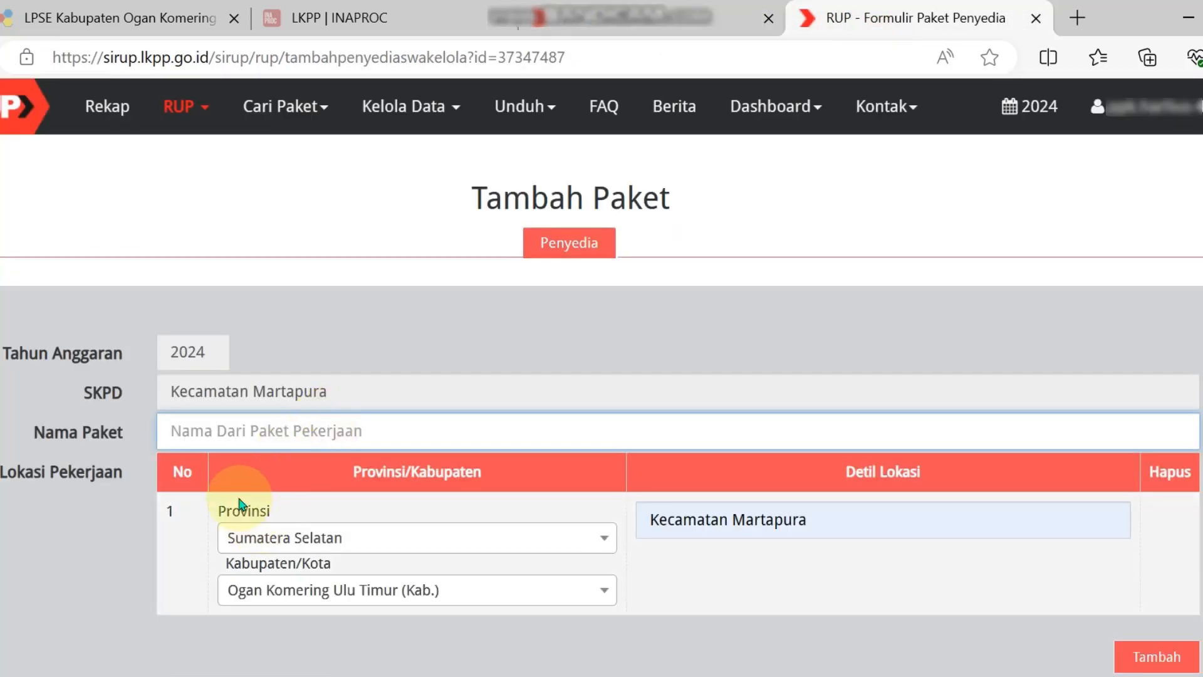
pyautogui.hotkey('ctrl', 'v')
# Step: Check the reference details and fill Spesifikasi Pekerjaan with the same text as Uraian Pekerjaan
pyautogui.scroll(-2, 416, 545)
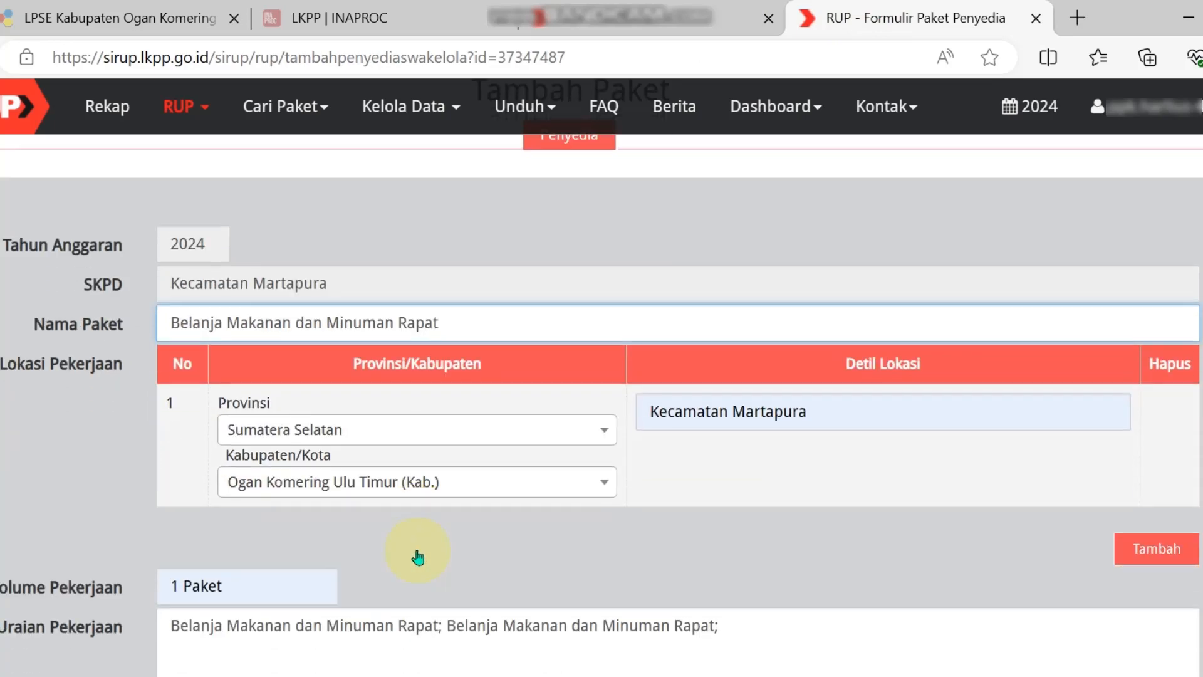
pyautogui.scroll(-2, 418, 557)
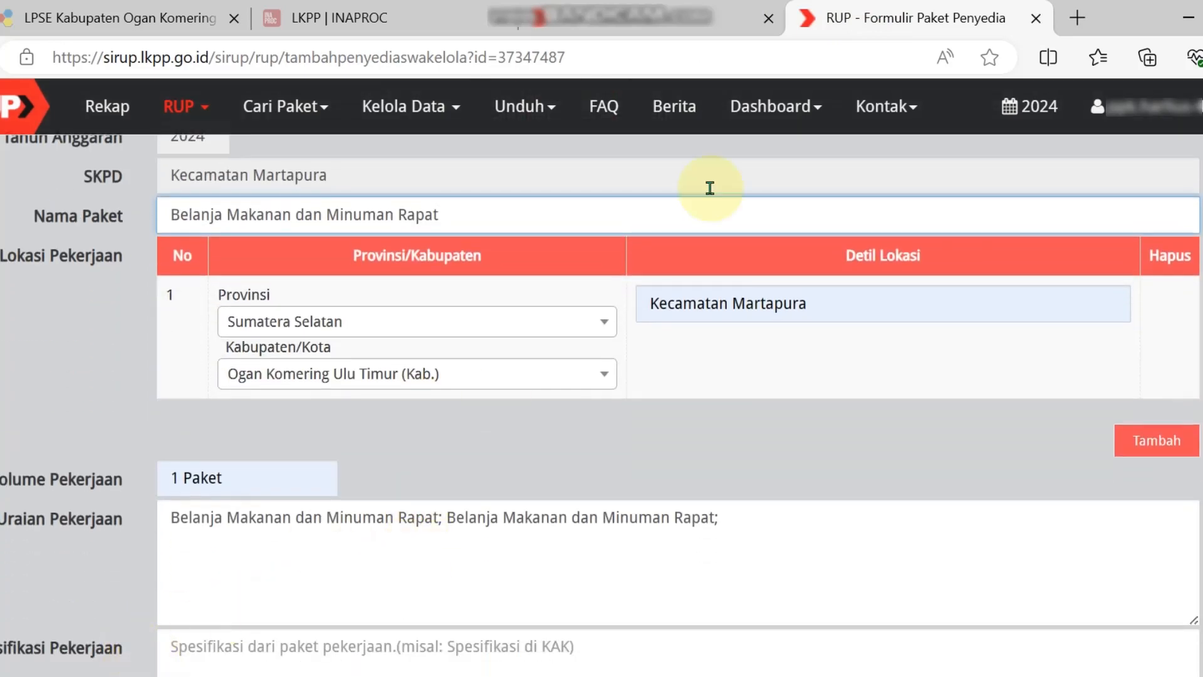
pyautogui.click(658, 17)
pyautogui.scroll(-3, 282, 498)
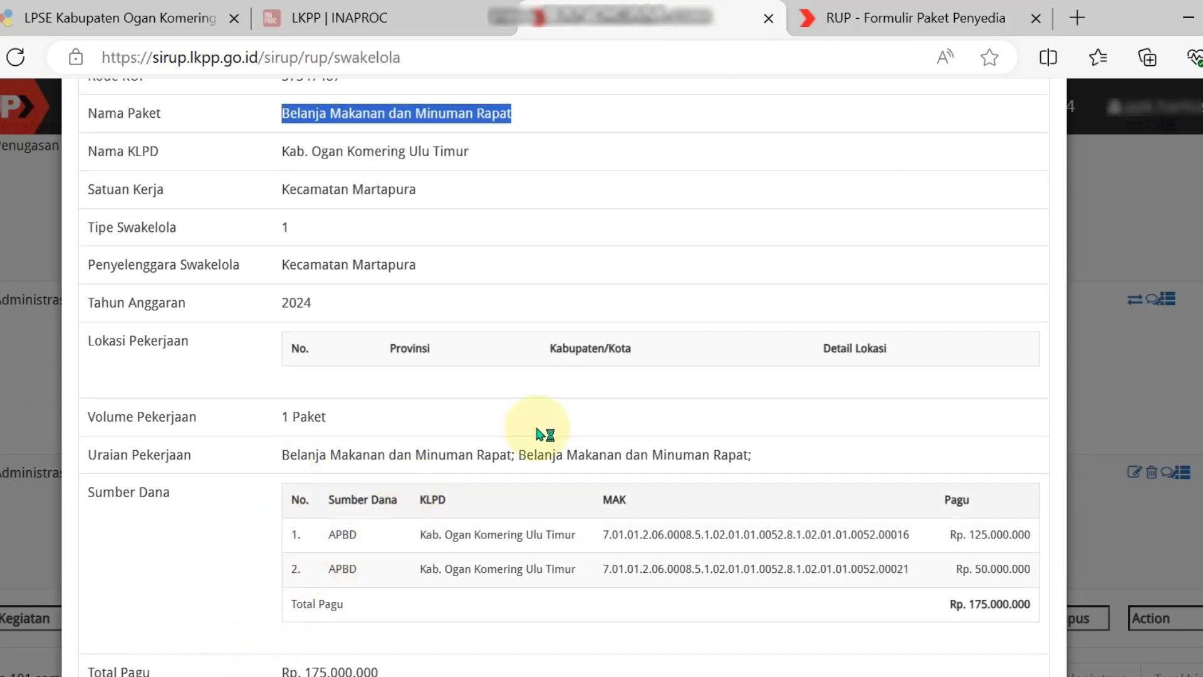
pyautogui.click(887, 20)
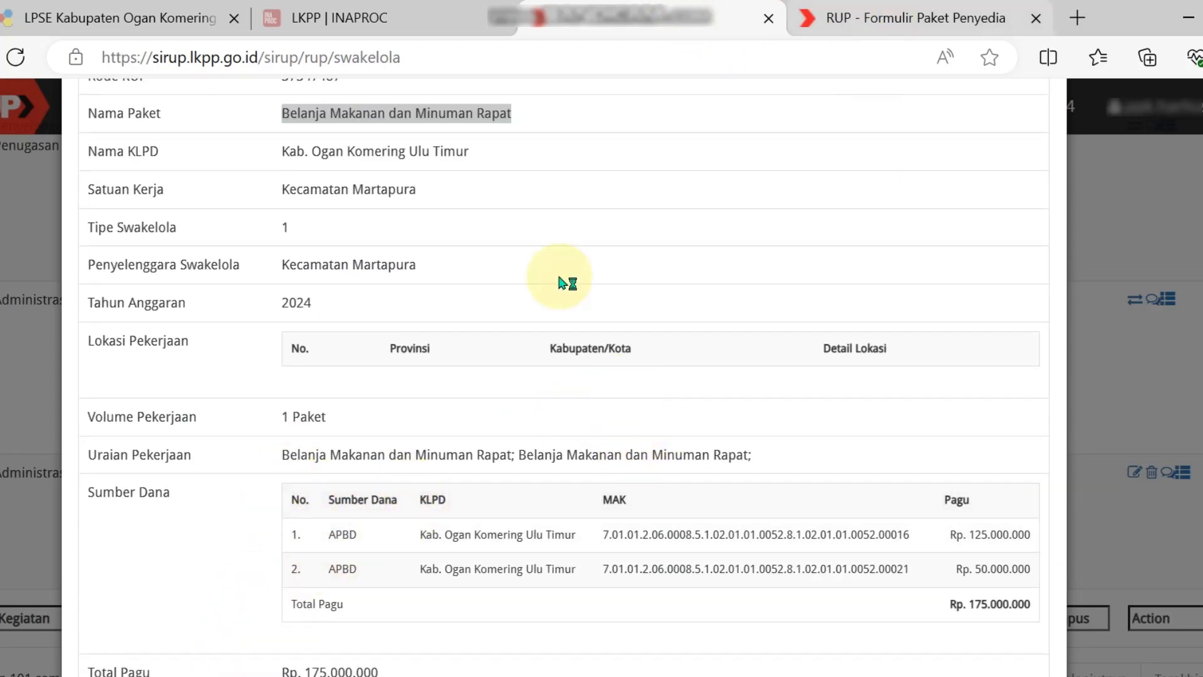
pyautogui.moveTo(733, 522); pyautogui.dragTo(128, 530)
pyautogui.hotkey('ctrl', 'c')
pyautogui.click(304, 665)
pyautogui.hotkey('ctrl', 'v')
# Step: Set the Sumber Dana of the first funding row to APBD
pyautogui.scroll(-5, 706, 596)
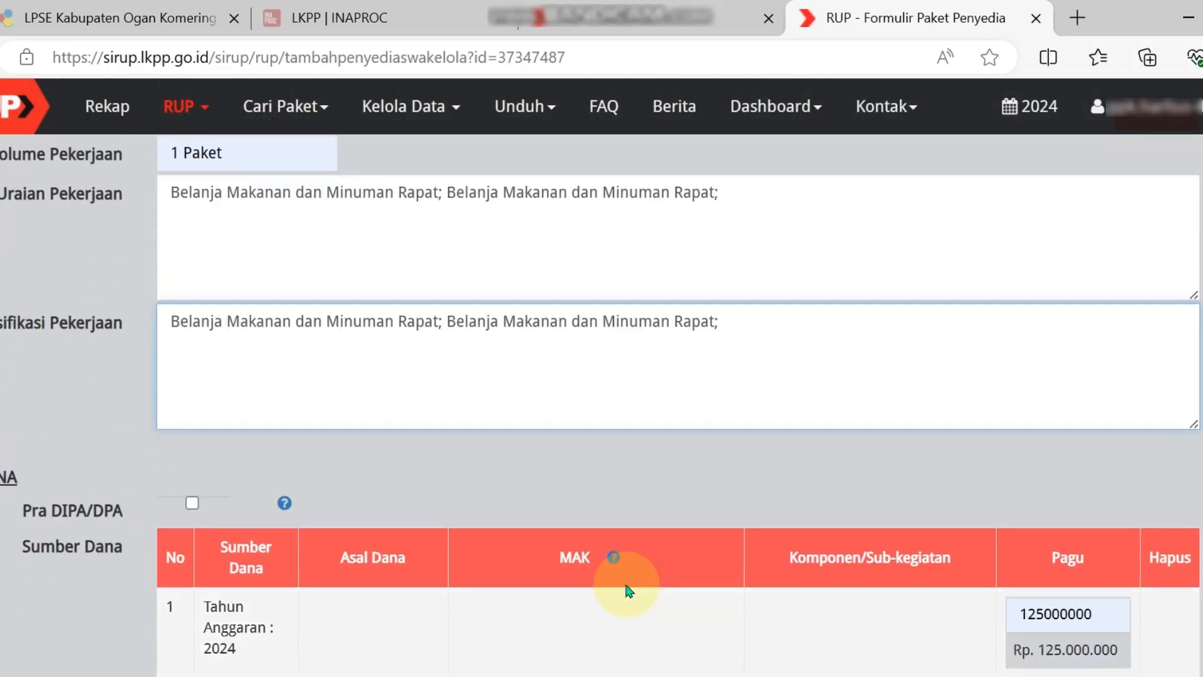
pyautogui.scroll(-2, 629, 591)
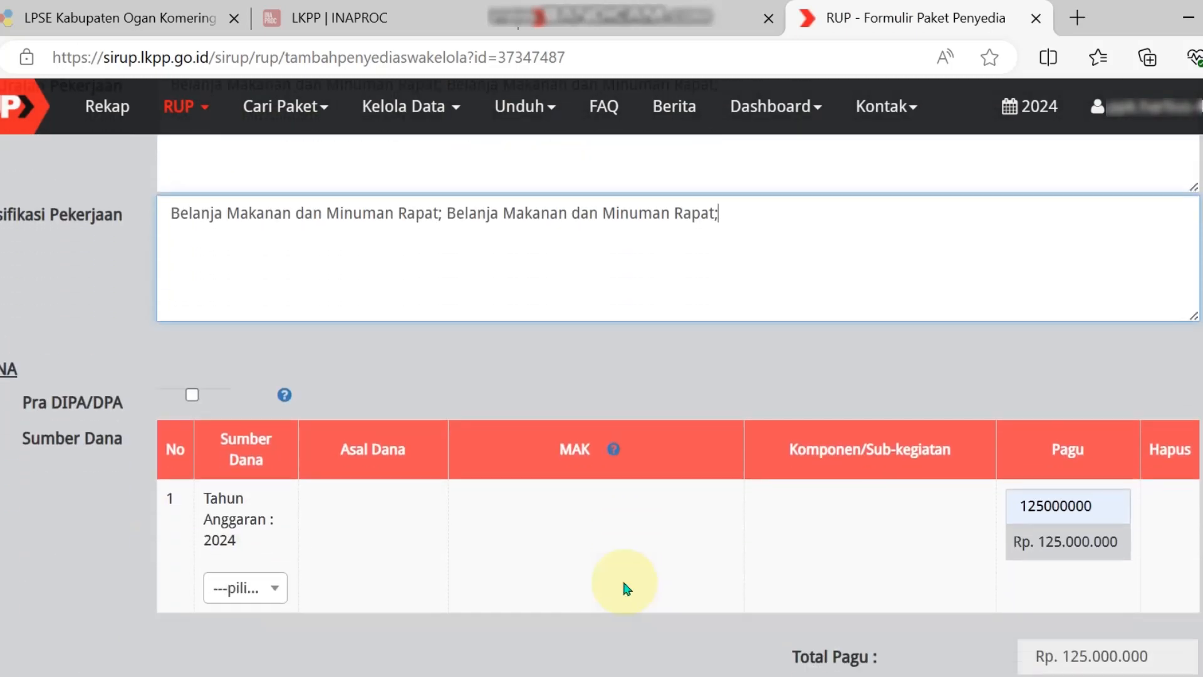
pyautogui.click(238, 594)
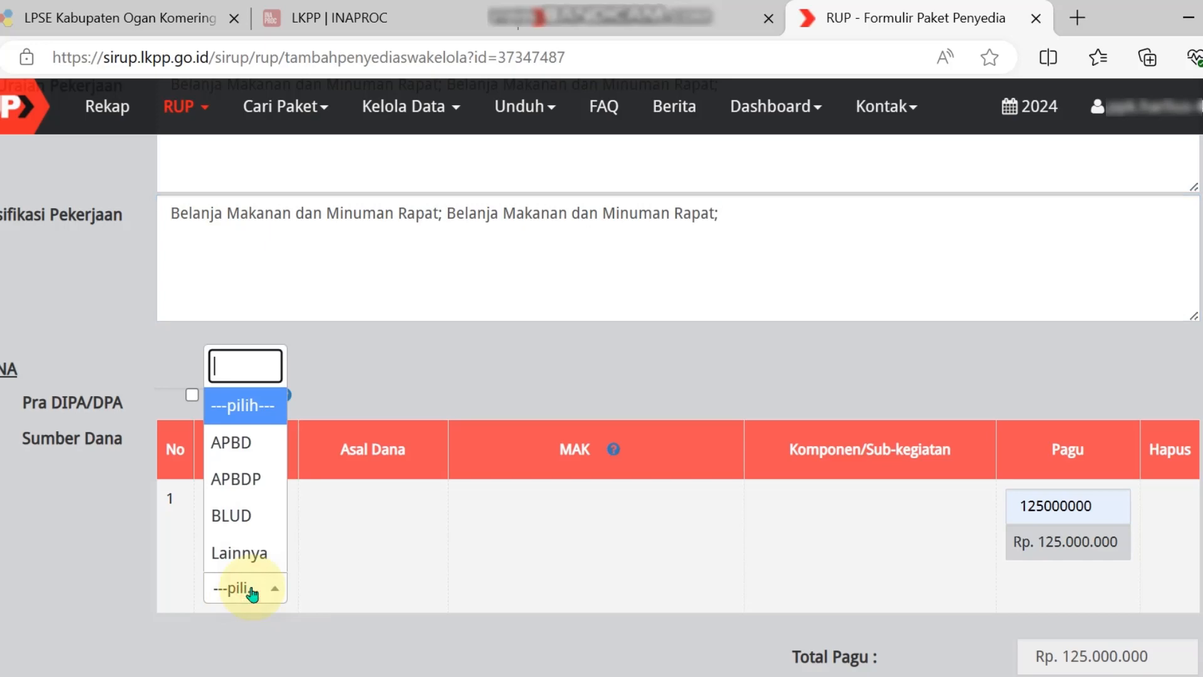
pyautogui.click(238, 442)
# Step: Fill the funding row's MAK with the reference package's first code, 7.01.01.2.06.0008.5.1.02.01.01.0052.8.1.02.01.01.0052.00016
pyautogui.click(551, 515)
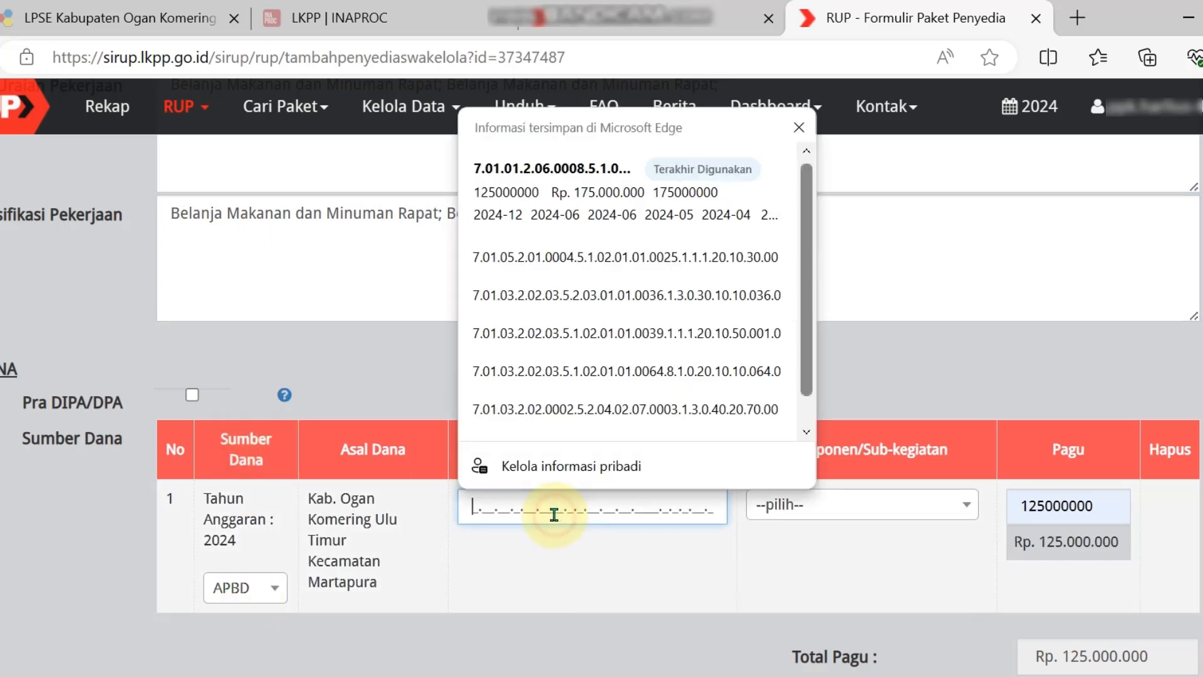
pyautogui.press('Down')
pyautogui.click(595, 19)
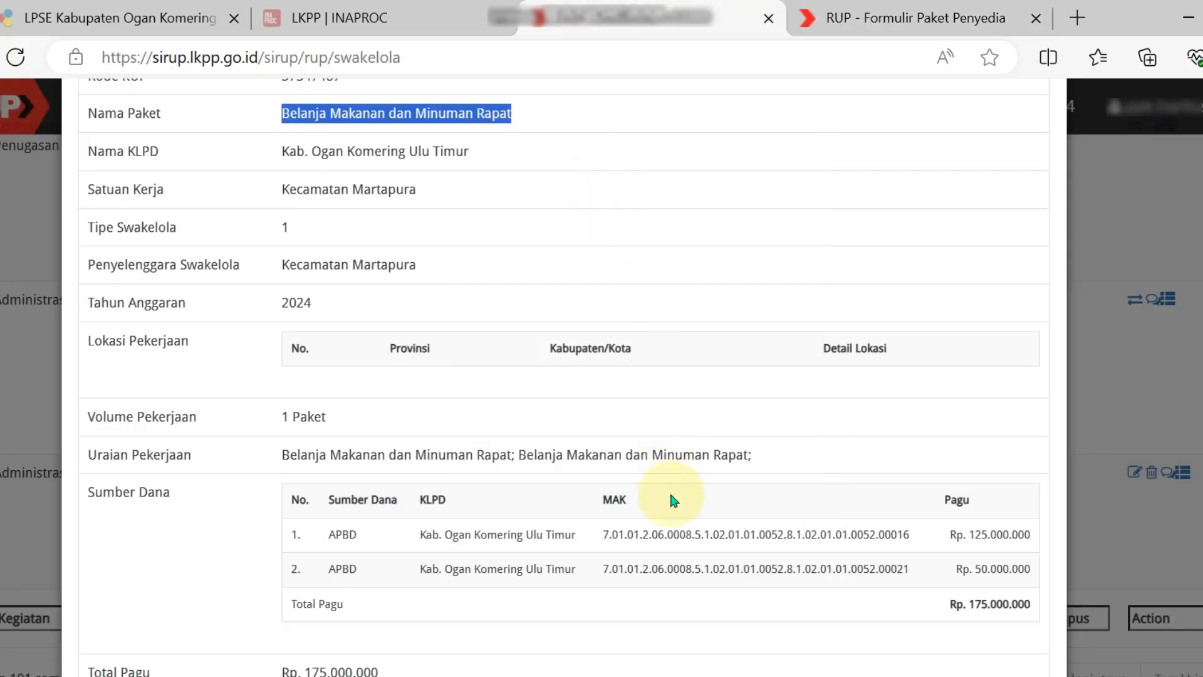
pyautogui.moveTo(592, 535); pyautogui.dragTo(903, 544)
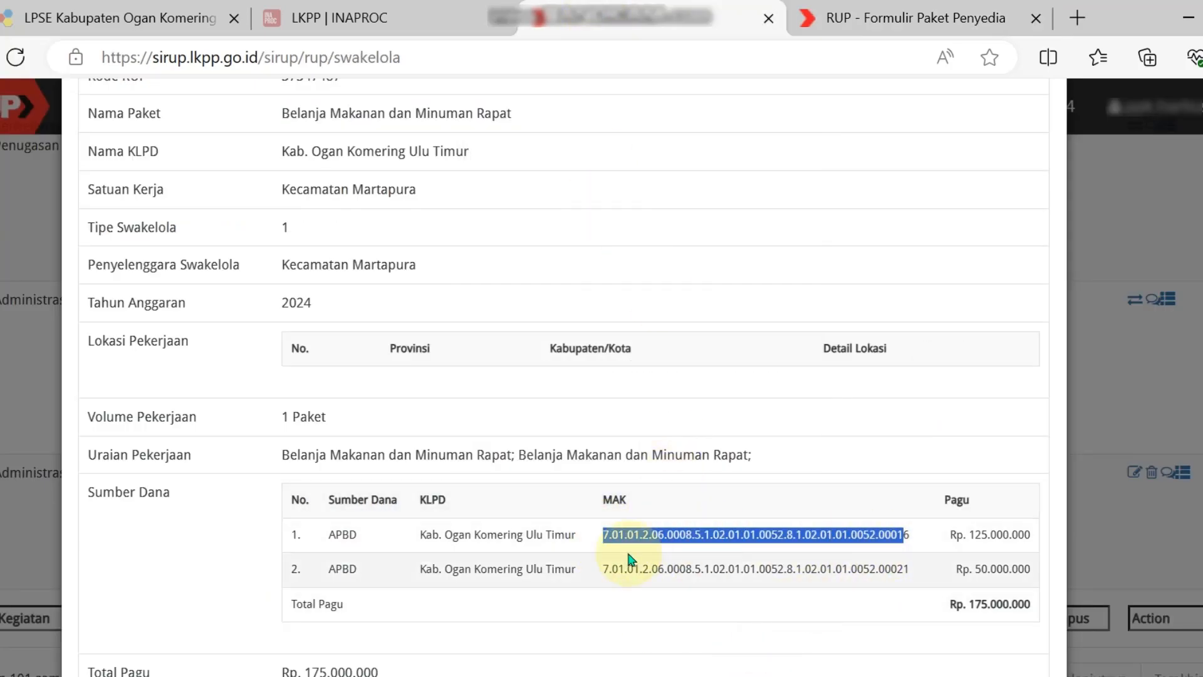
pyautogui.click(582, 524)
pyautogui.moveTo(604, 535); pyautogui.dragTo(873, 533)
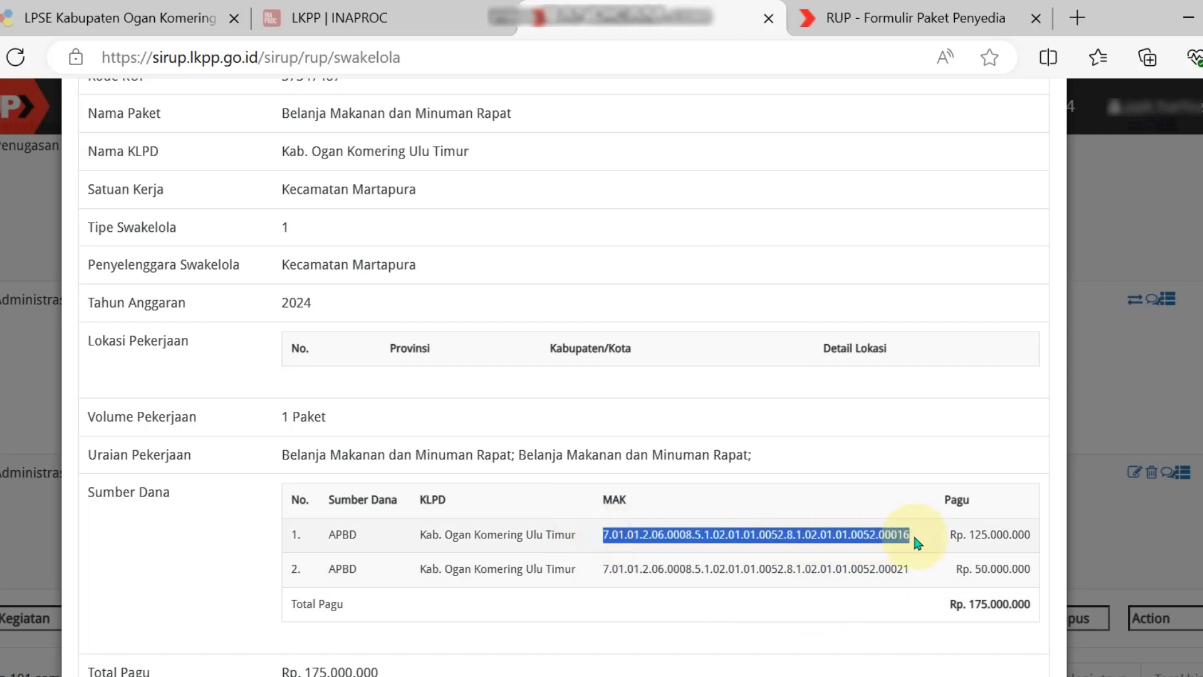
pyautogui.hotkey('ctrl', 'c')
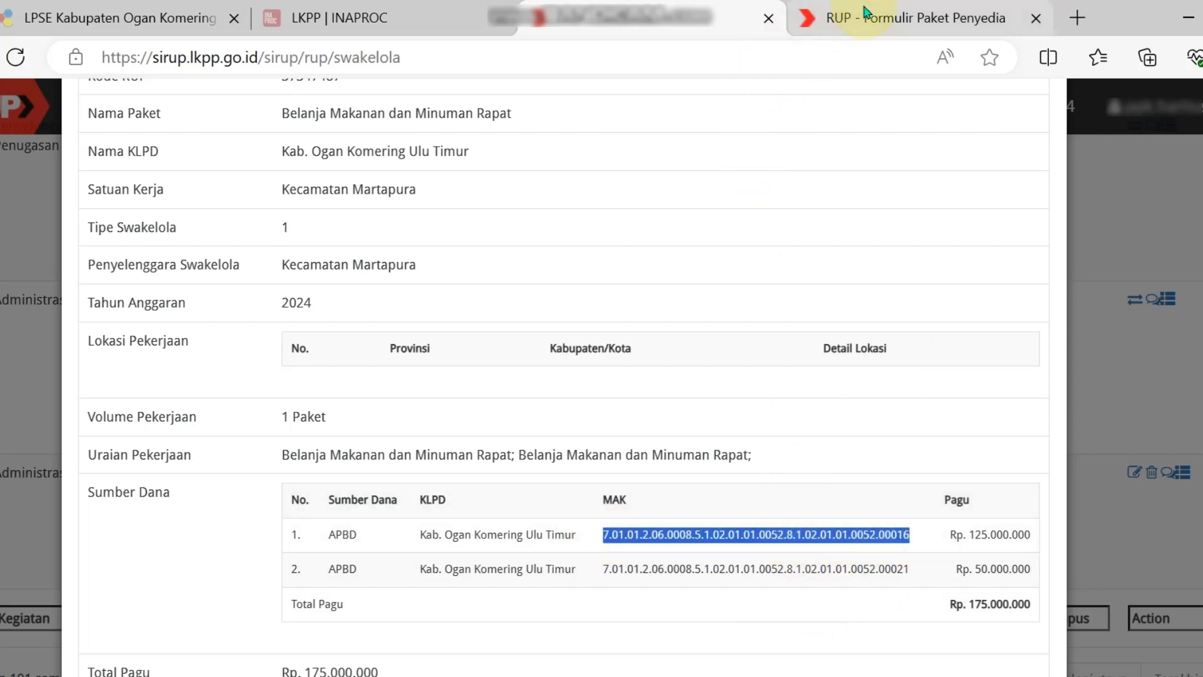
pyautogui.click(865, 12)
pyautogui.click(485, 514)
pyautogui.hotkey('ctrl', 'v')
# Step: Set the funding row's Komponen/Sub-kegiatan to Fasilitasi Kunjungan Tamu
pyautogui.click(814, 509)
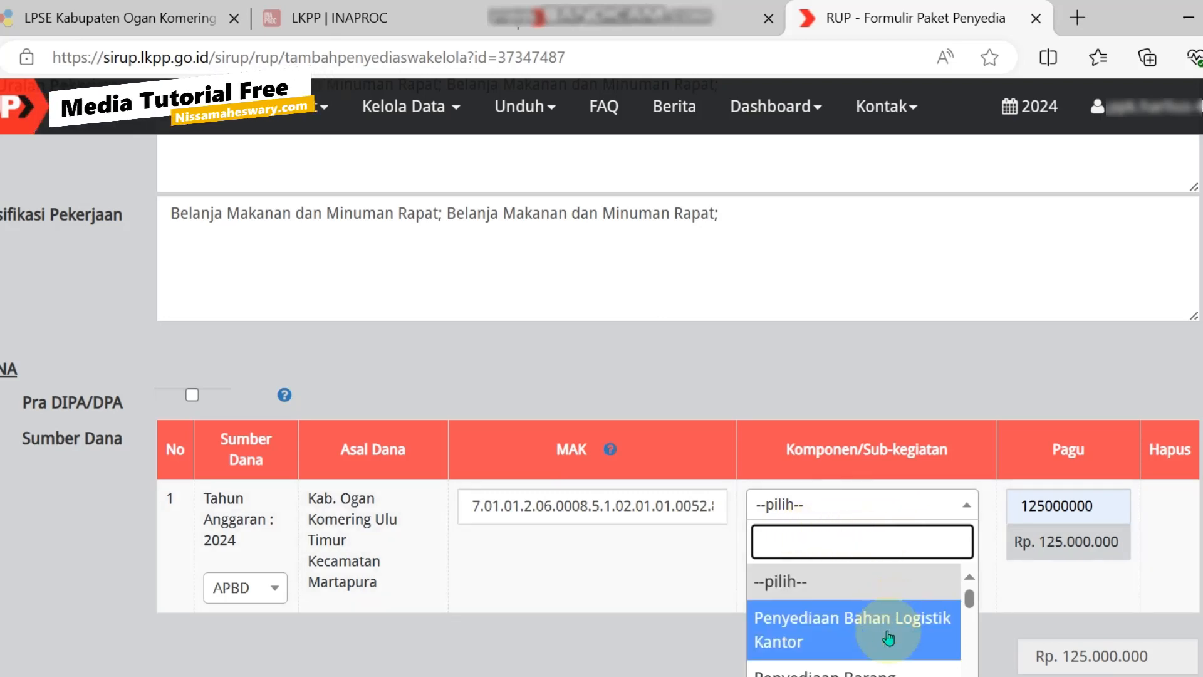
pyautogui.scroll(-1, 877, 664)
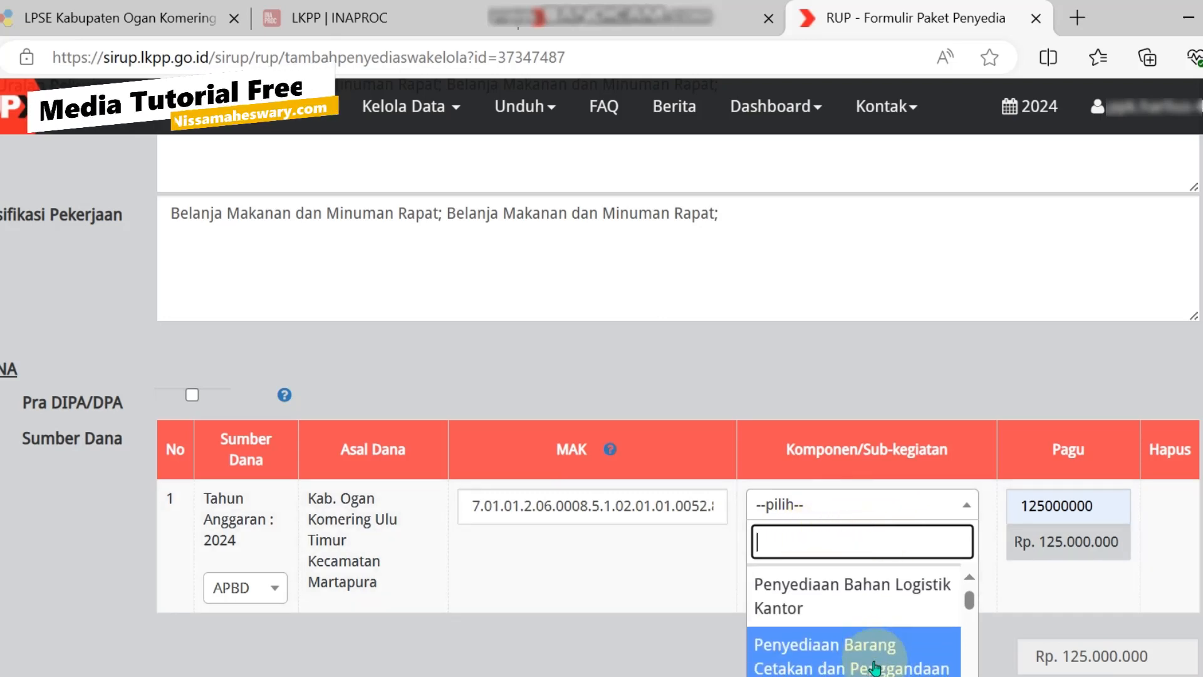
pyautogui.scroll(-1, 876, 665)
pyautogui.click(876, 666)
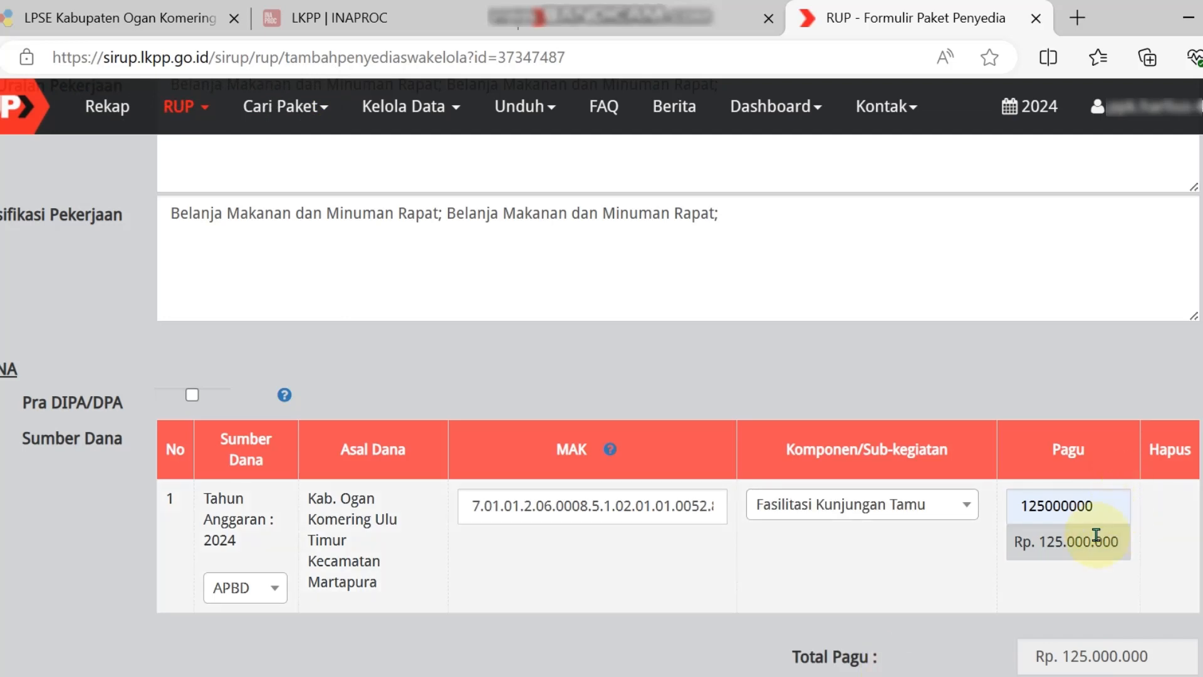
# Step: Check the first funding row's Pagu against the amount in the reference package
pyautogui.moveTo(1112, 505); pyautogui.dragTo(1010, 504)
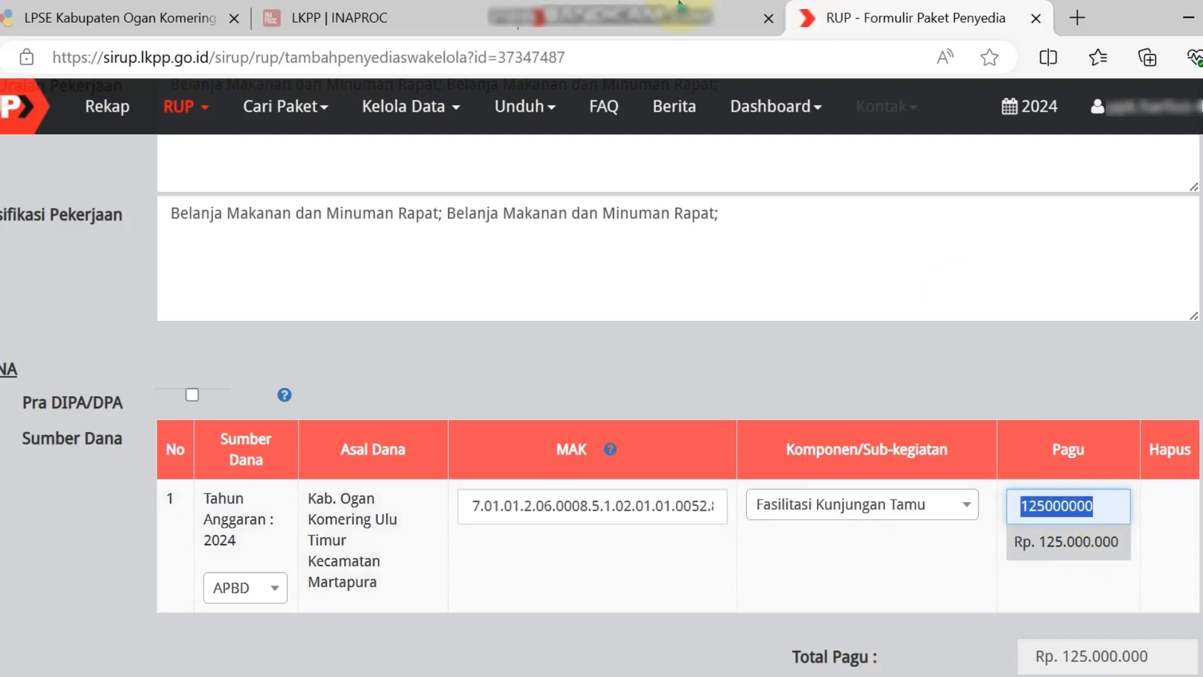
pyautogui.click(627, 18)
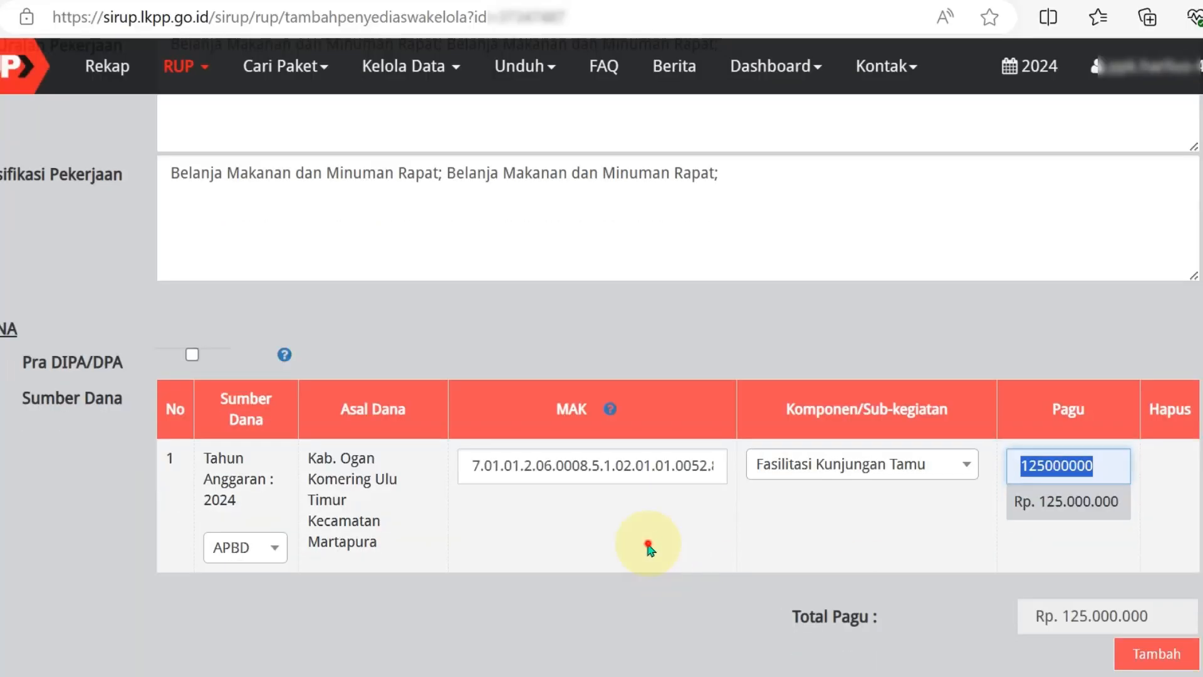
pyautogui.click(649, 547)
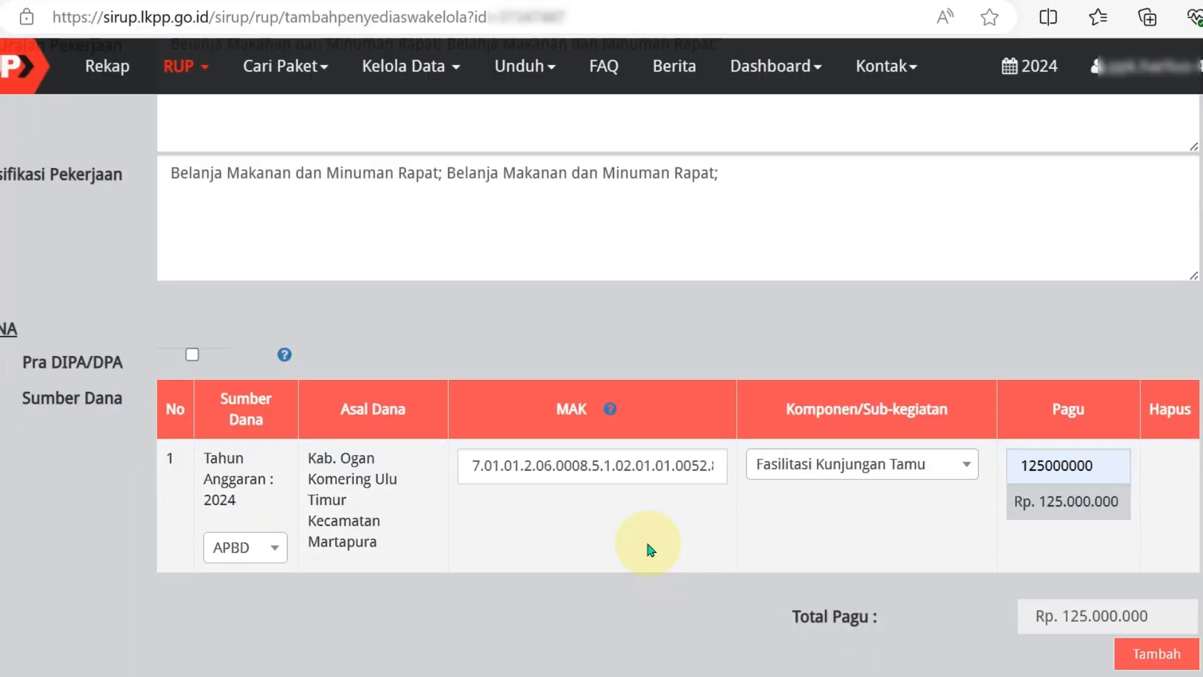
# Step: Add a second funding row and set its Sumber Dana to APBD
pyautogui.click(1156, 658)
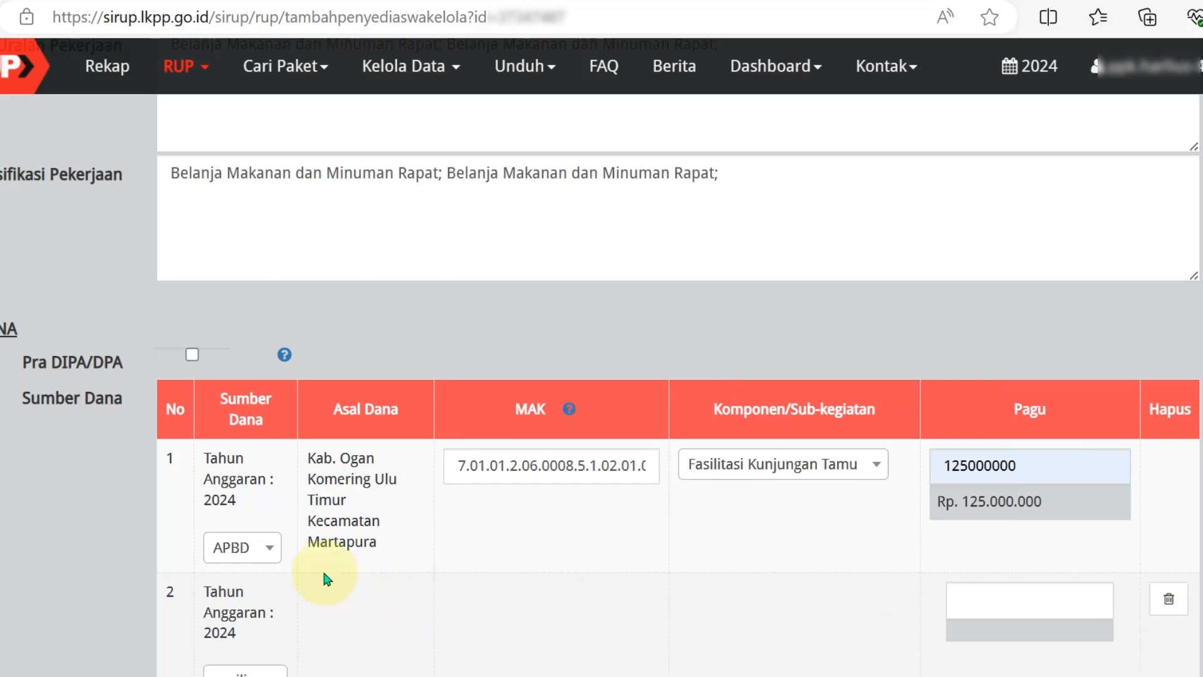
pyautogui.click(260, 669)
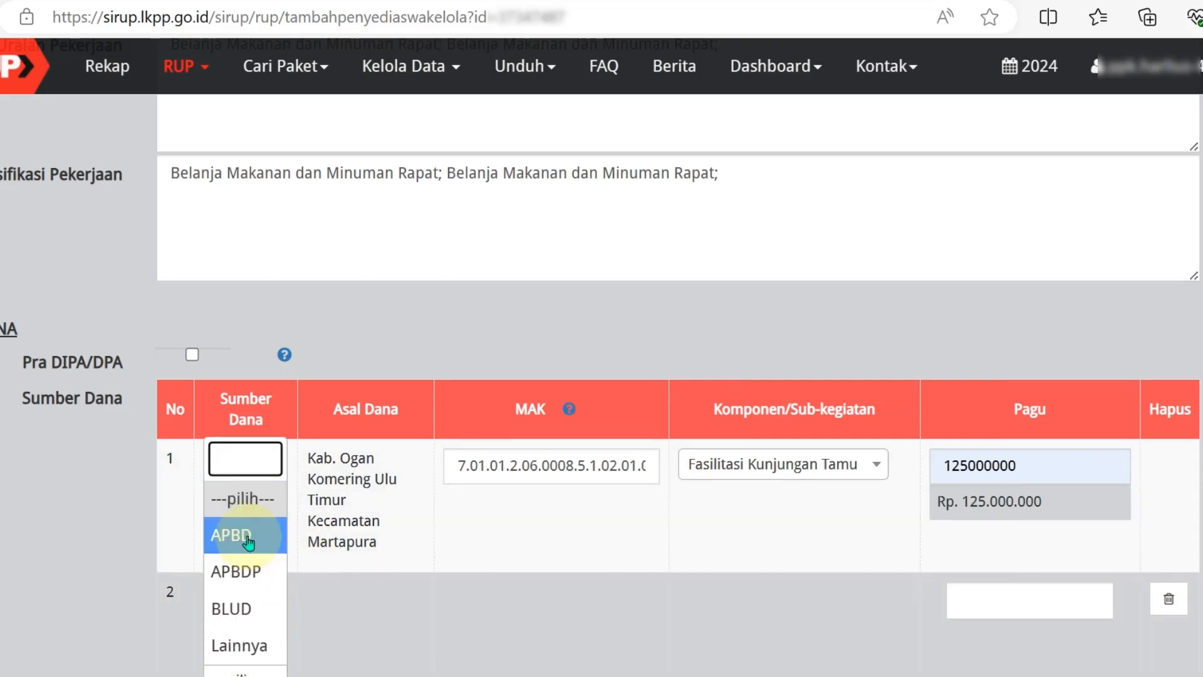
pyautogui.click(243, 531)
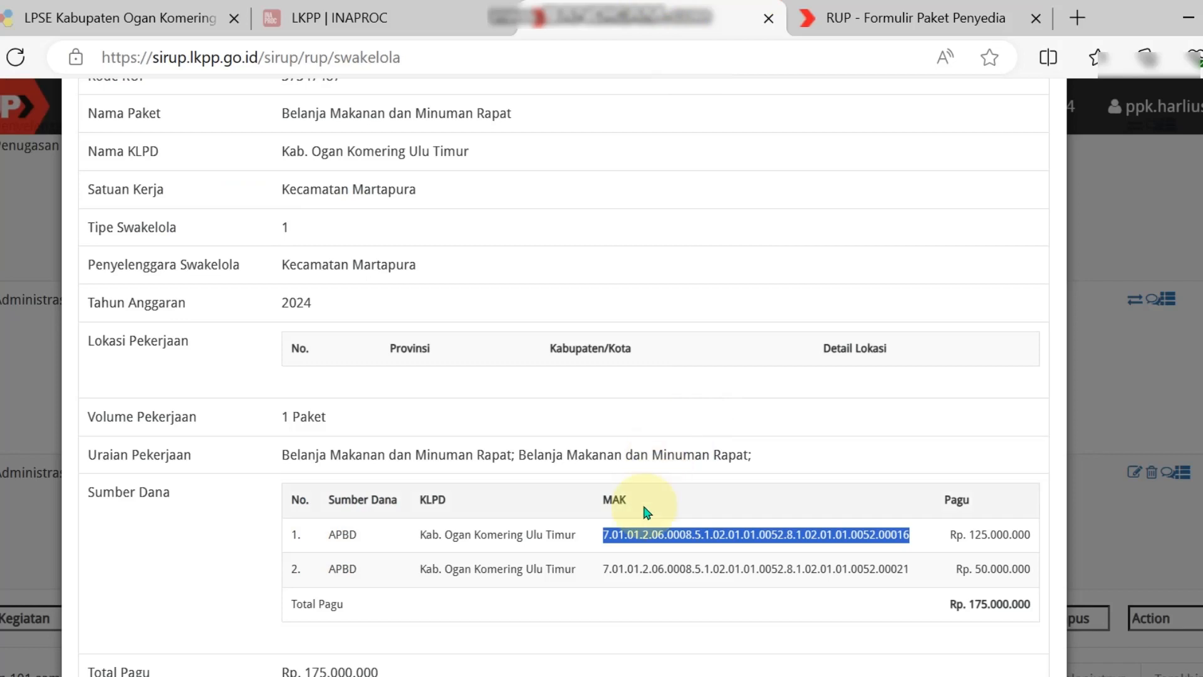
# Step: Fill the second funding row's MAK with the reference package's second code, 7.01.01.2.06.0008.5.1.02.01.01.0052.8.1.02.01.01.0052.00021
pyautogui.moveTo(603, 570); pyautogui.dragTo(897, 589)
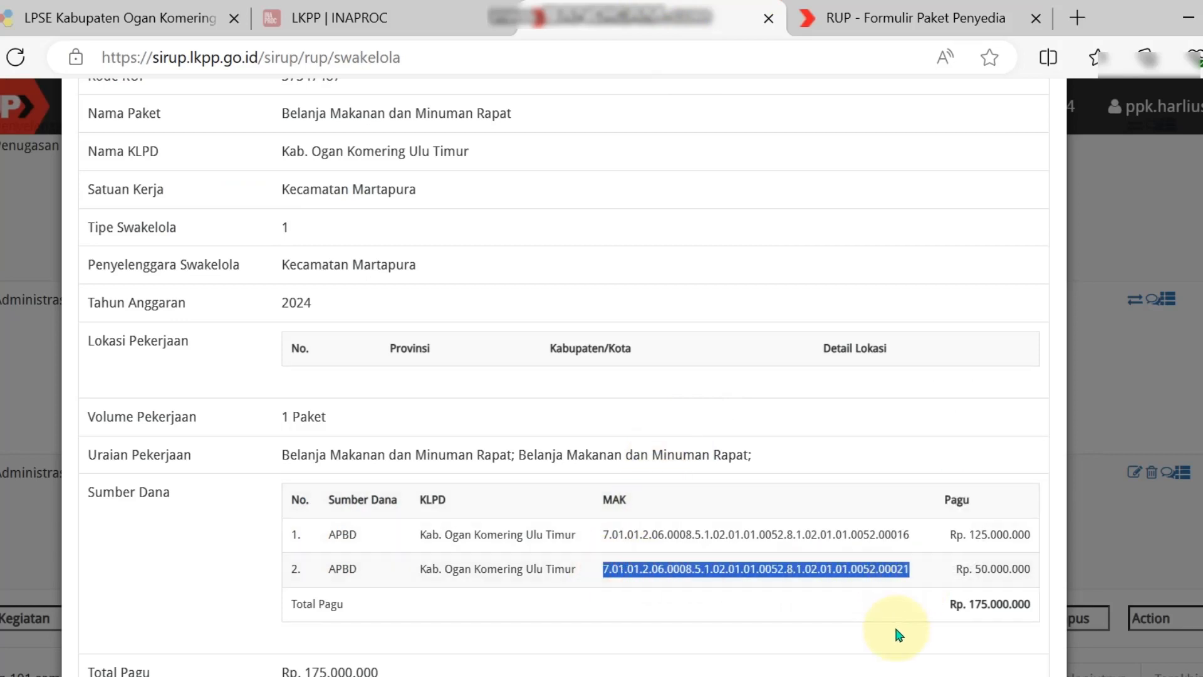
pyautogui.click(821, 18)
pyautogui.click(476, 639)
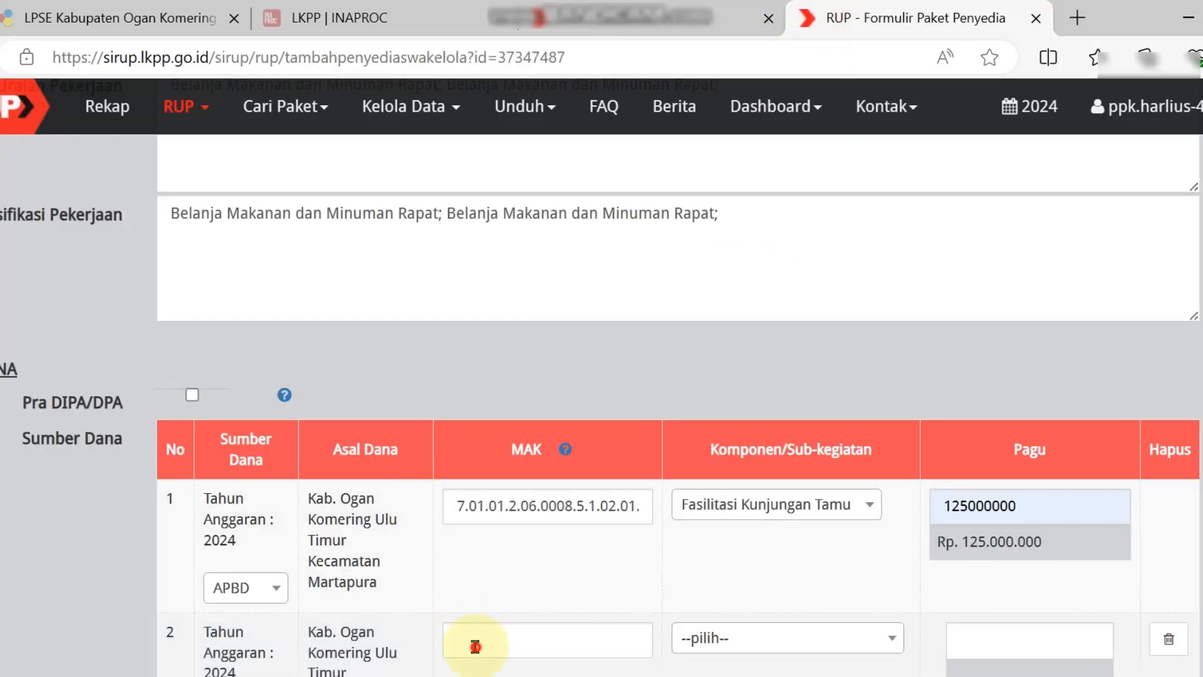
pyautogui.hotkey('ctrl', 'v')
# Step: Set the second funding row's Komponen/Sub-kegiatan to Fasilitasi Kunjungan Tamu
pyautogui.click(733, 639)
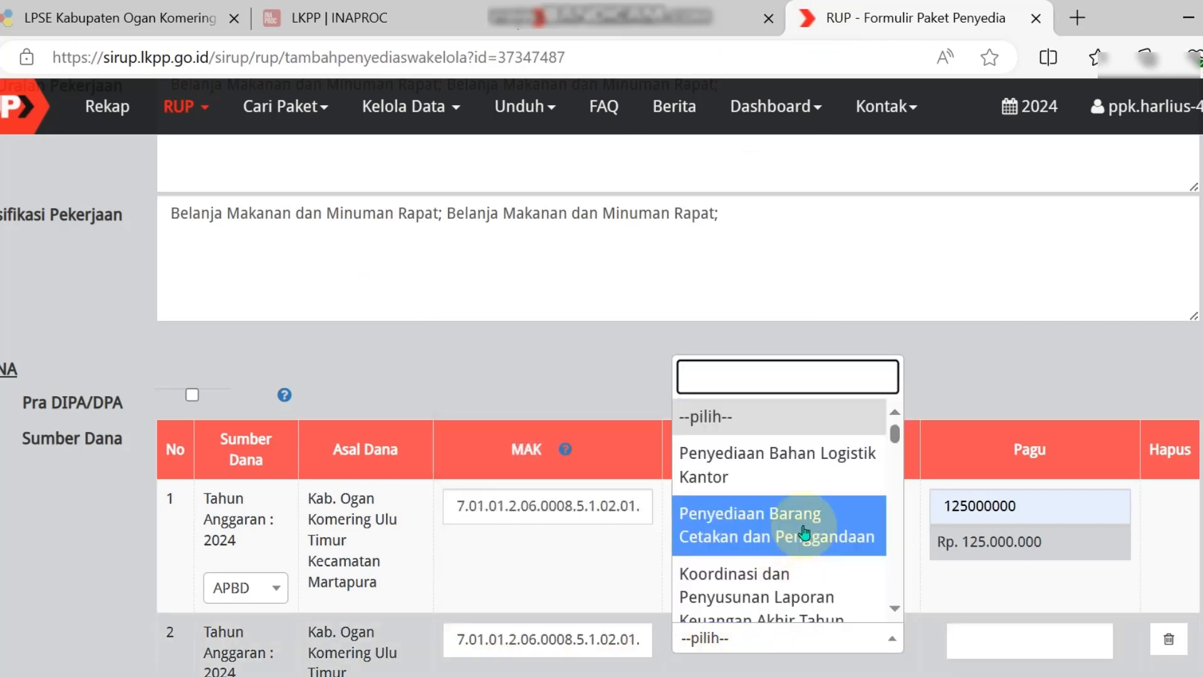
pyautogui.scroll(-1, 812, 519)
pyautogui.scroll(-5, 812, 519)
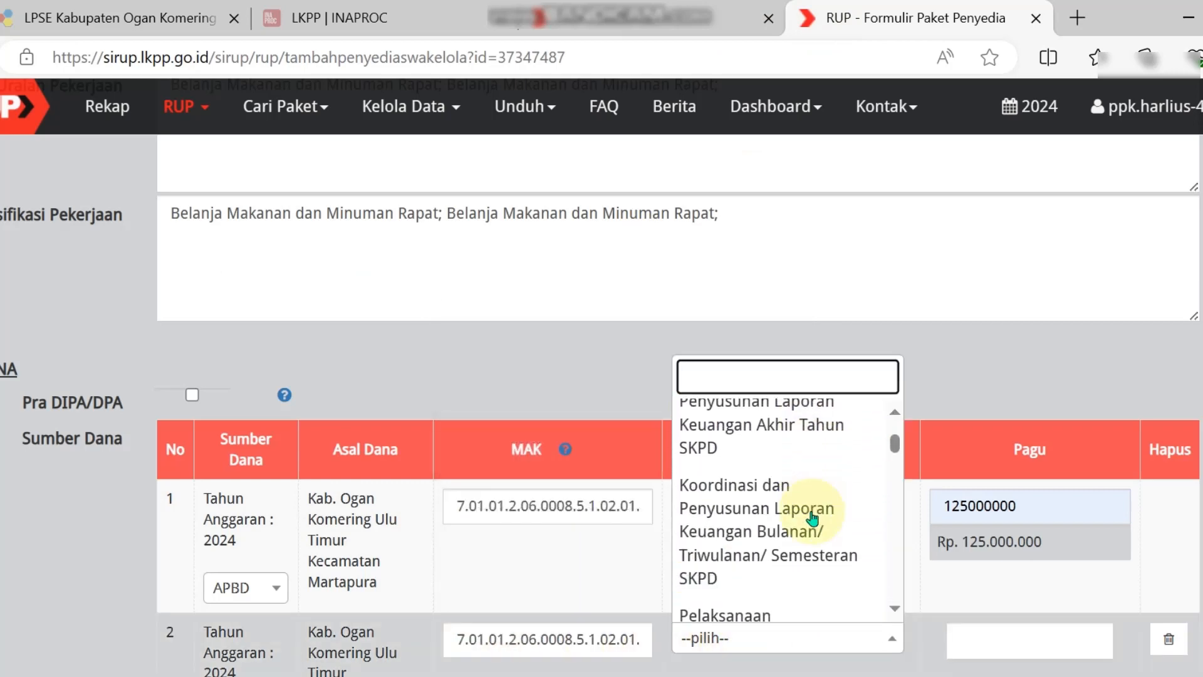
pyautogui.write('tam')
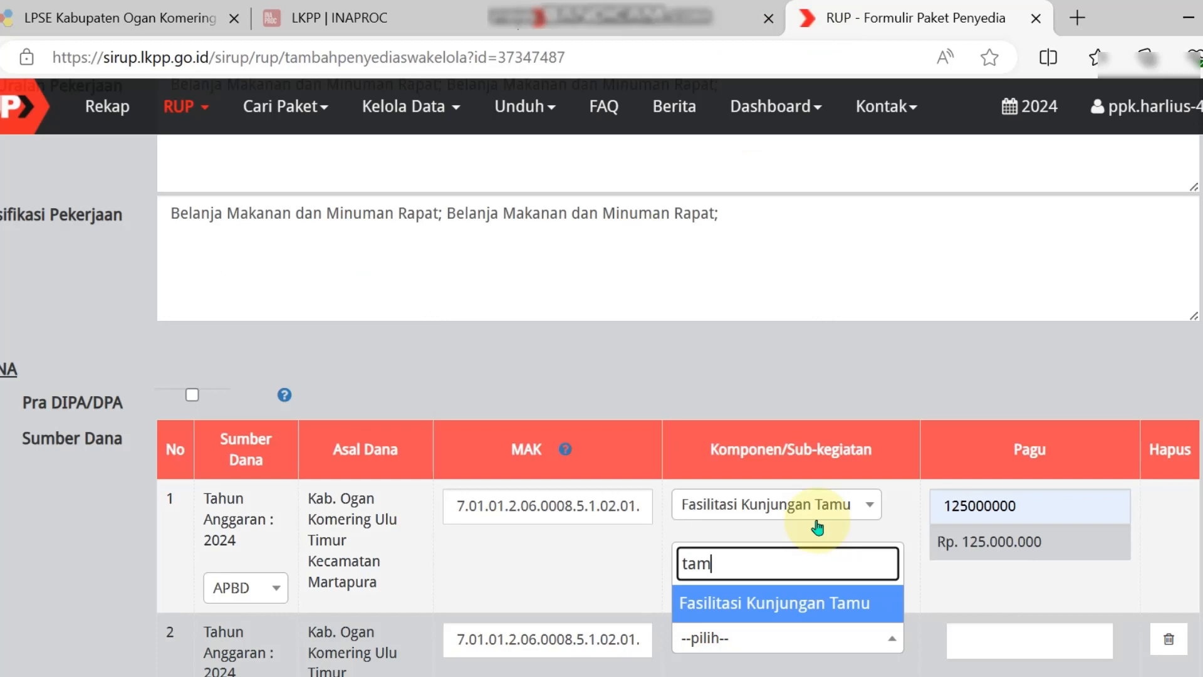
pyautogui.click(809, 604)
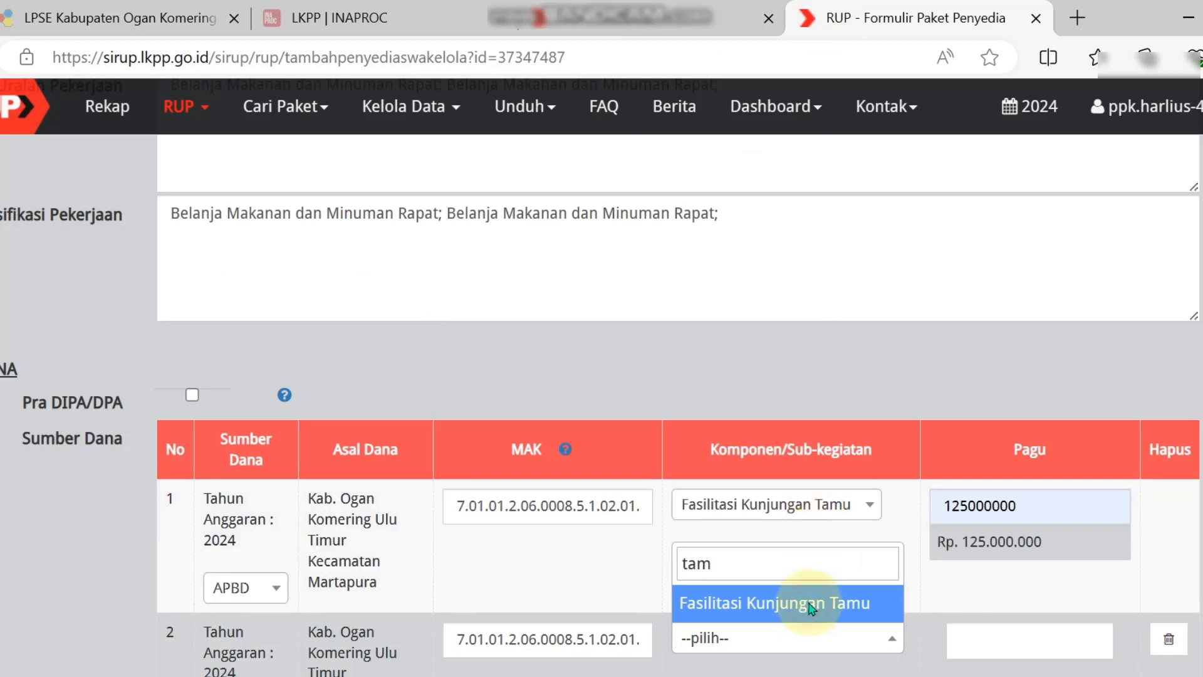
# Step: Set the second funding row's Pagu to 50000000 and check it against the reference package
pyautogui.click(1022, 640)
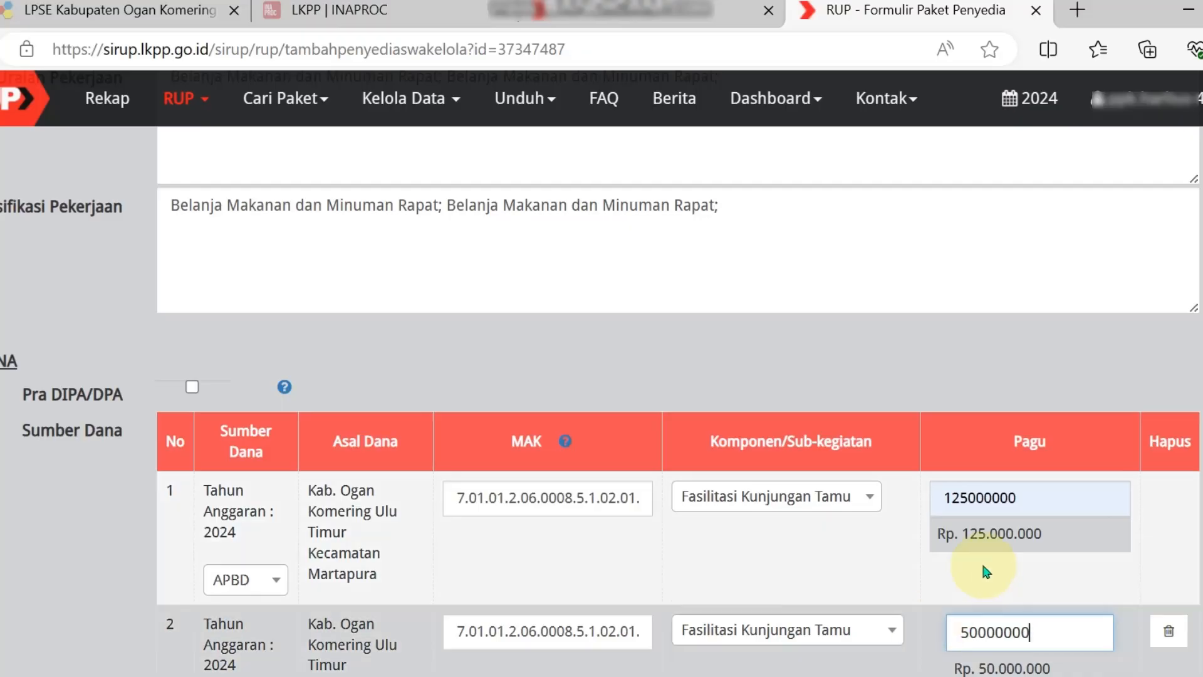
pyautogui.click(916, 676)
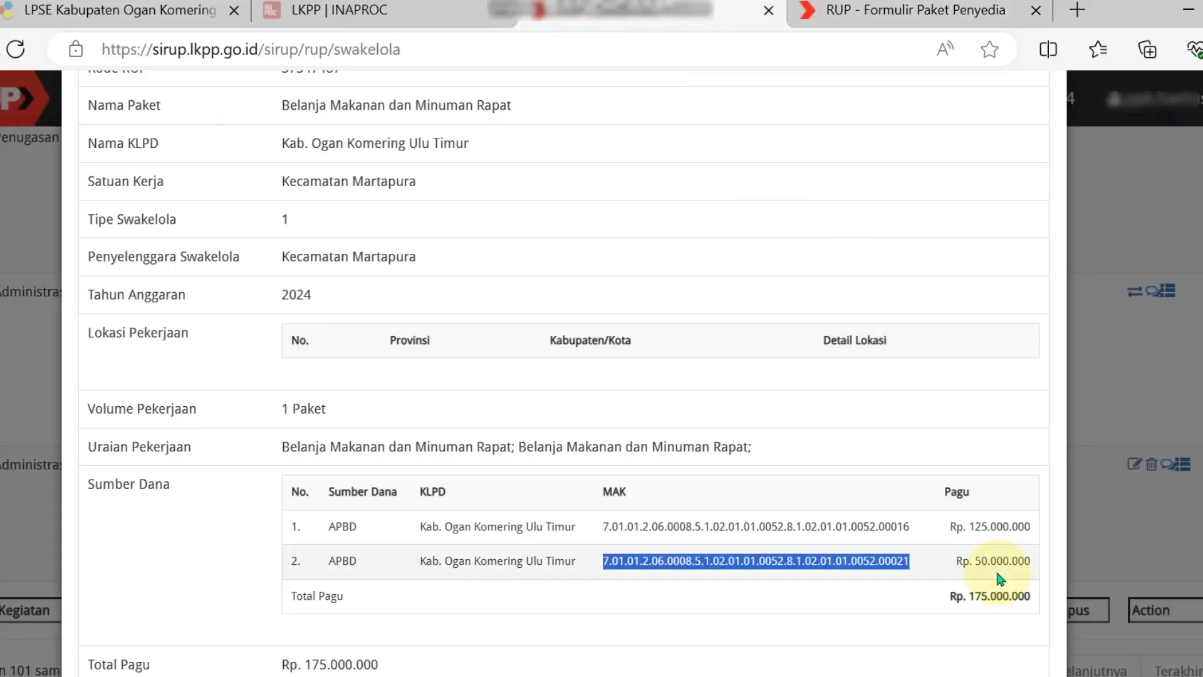
pyautogui.click(896, 19)
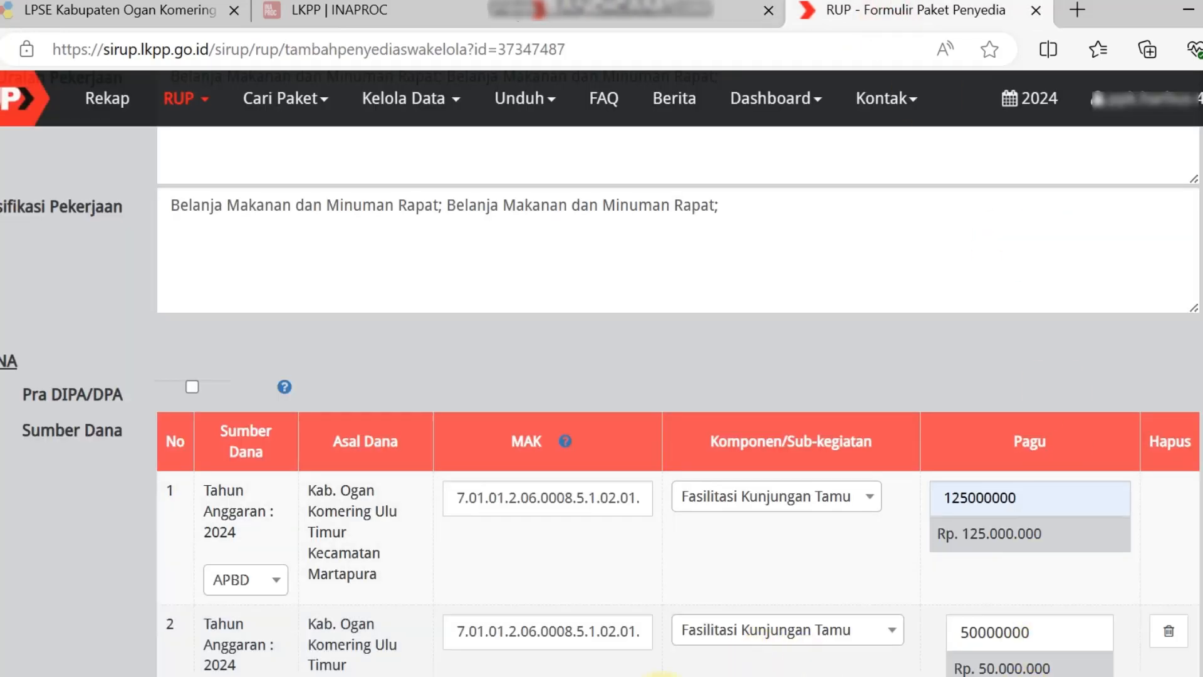
# Step: Compare the form's Total Pagu with the total in the reference package
pyautogui.scroll(-5, 661, 674)
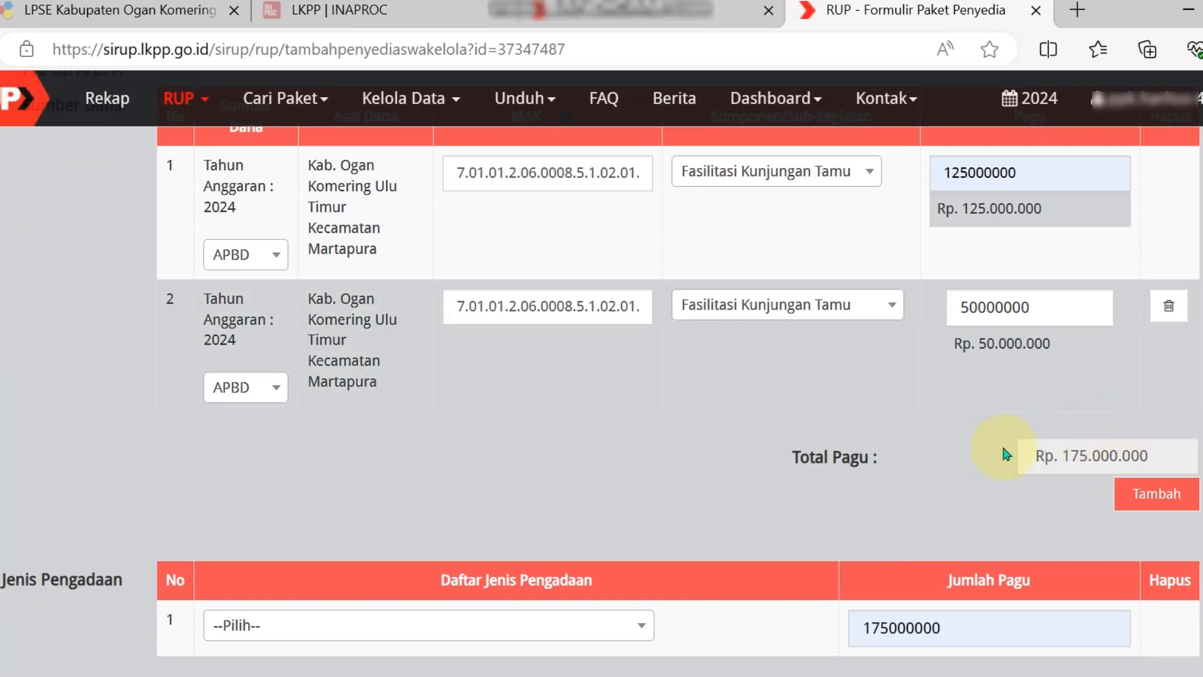
pyautogui.click(689, 16)
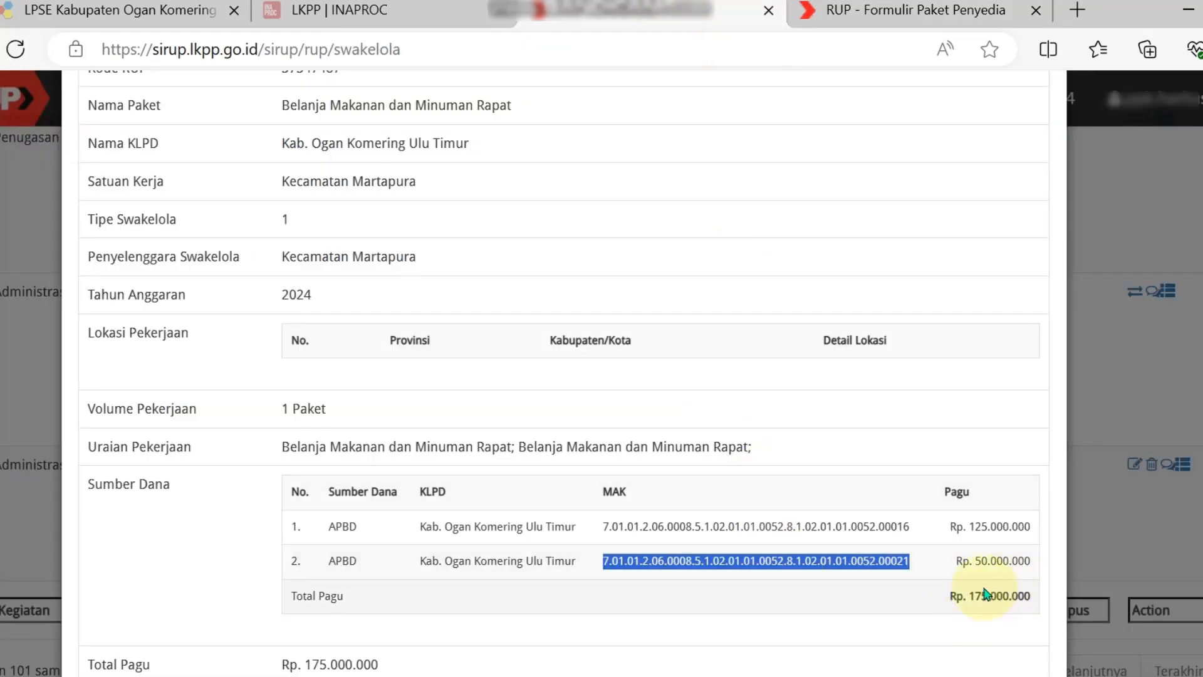
pyautogui.click(921, 10)
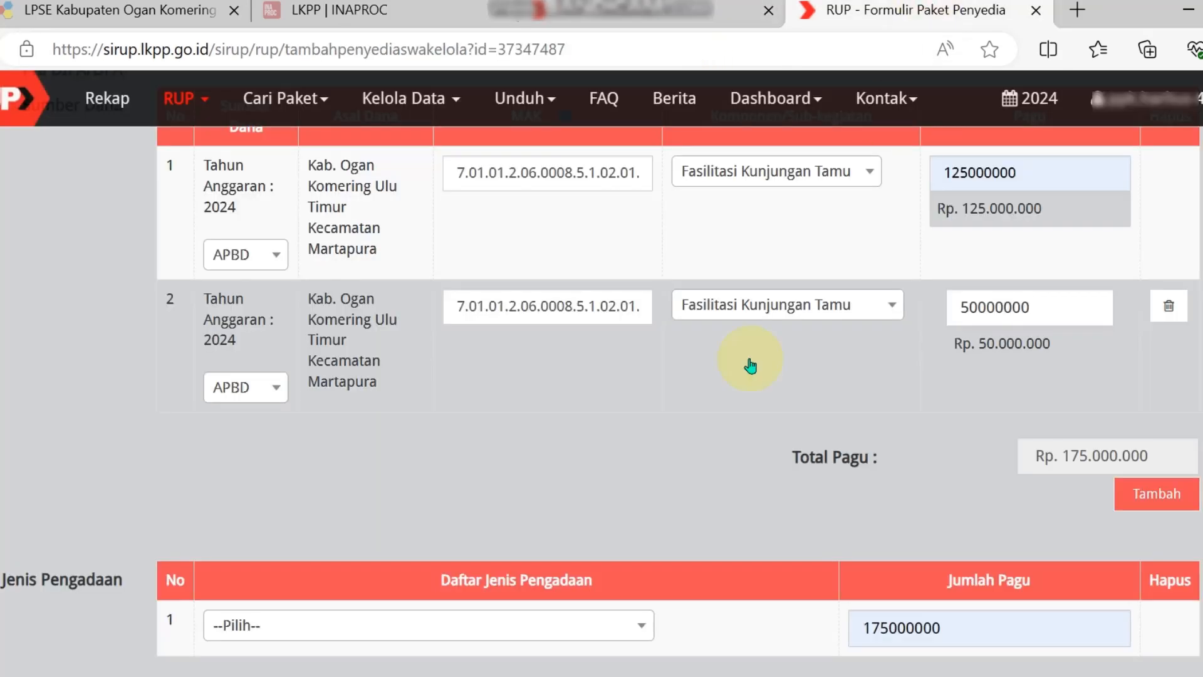
# Step: Set the Jenis Pengadaan of the first row to Barang
pyautogui.scroll(-3, 500, 574)
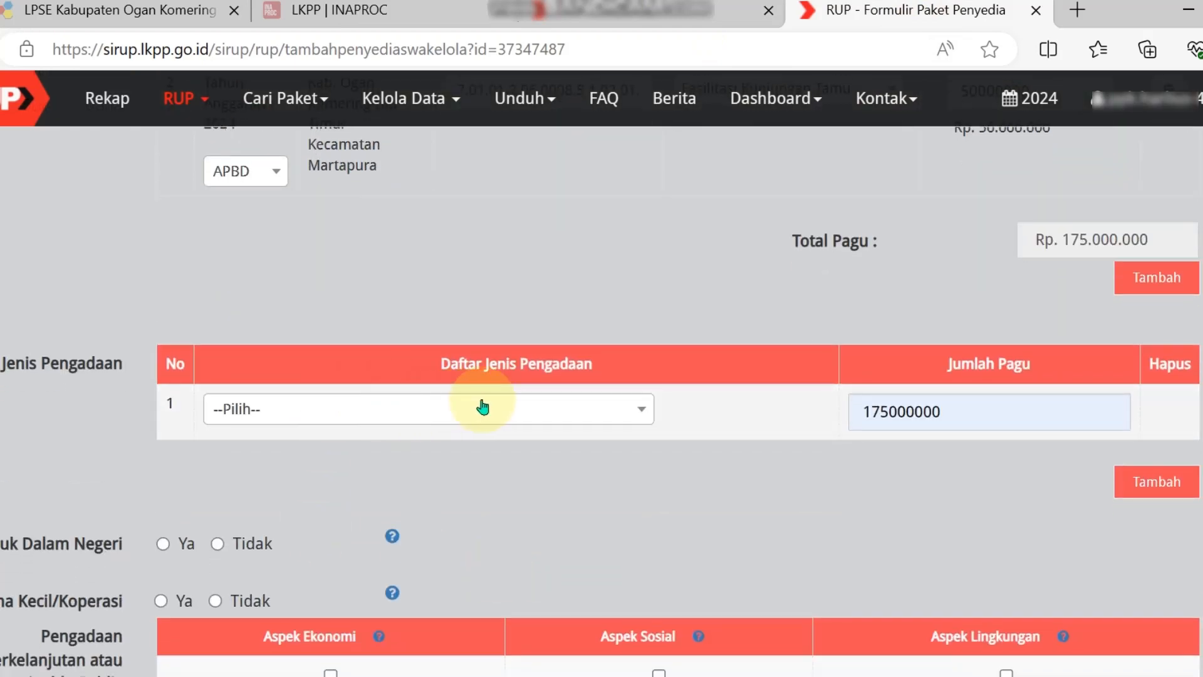
pyautogui.click(537, 407)
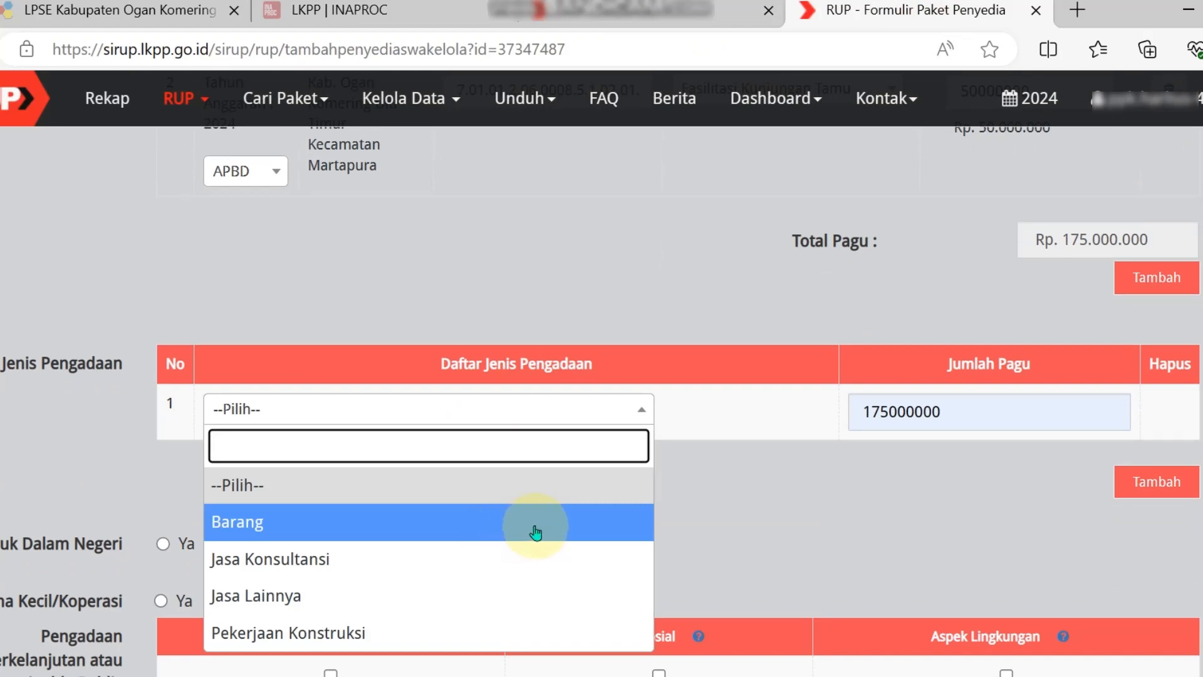
pyautogui.click(535, 523)
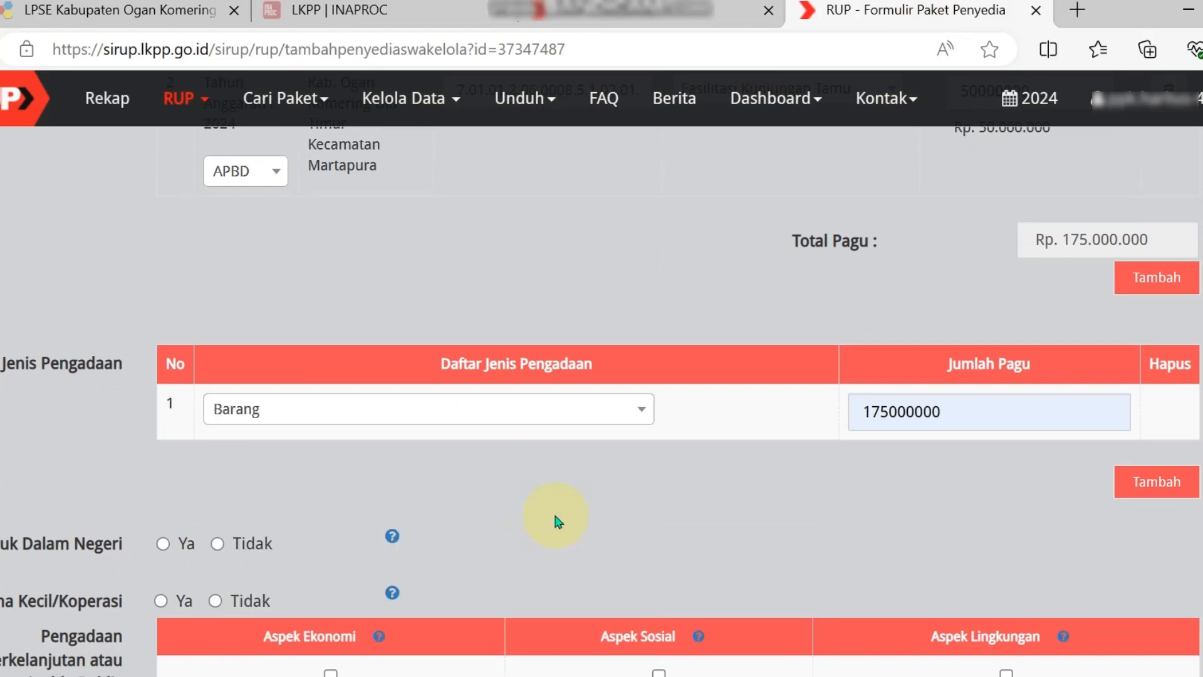
# Step: Answer Ya for Produk Dalam Negeri and Usaha Kecil/Koperasi, and set Rencana Metode Pemilihan to Pengadaan Langsung
pyautogui.click(164, 544)
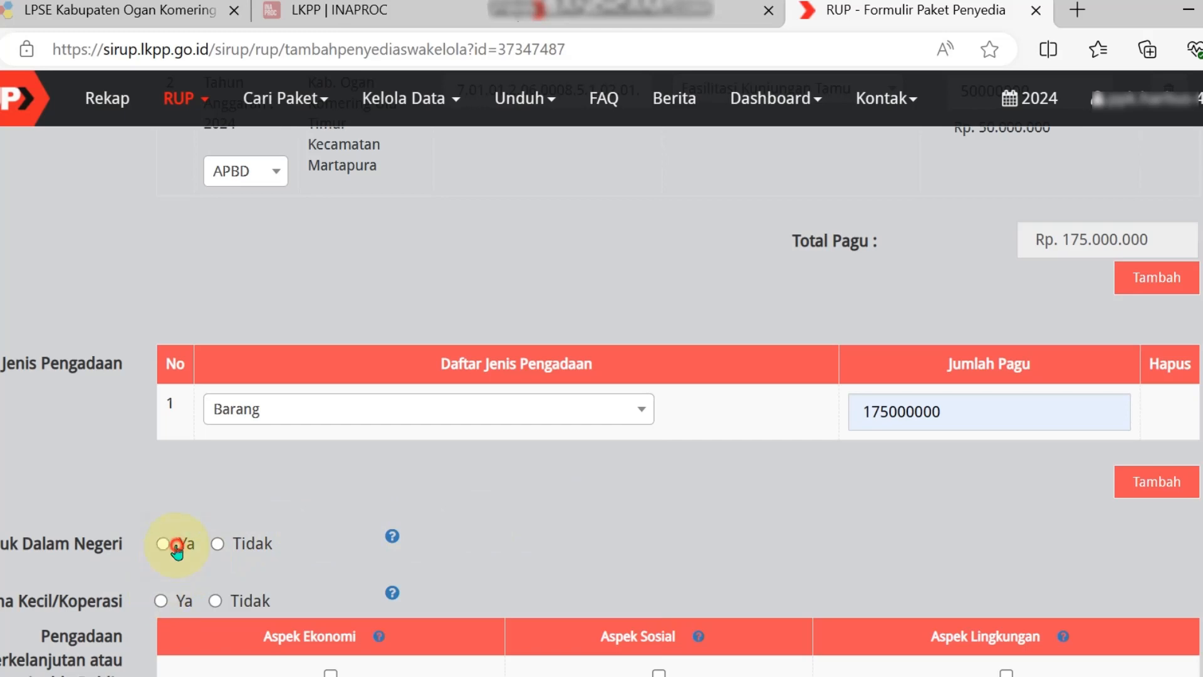
pyautogui.click(173, 618)
pyautogui.scroll(-3, 555, 554)
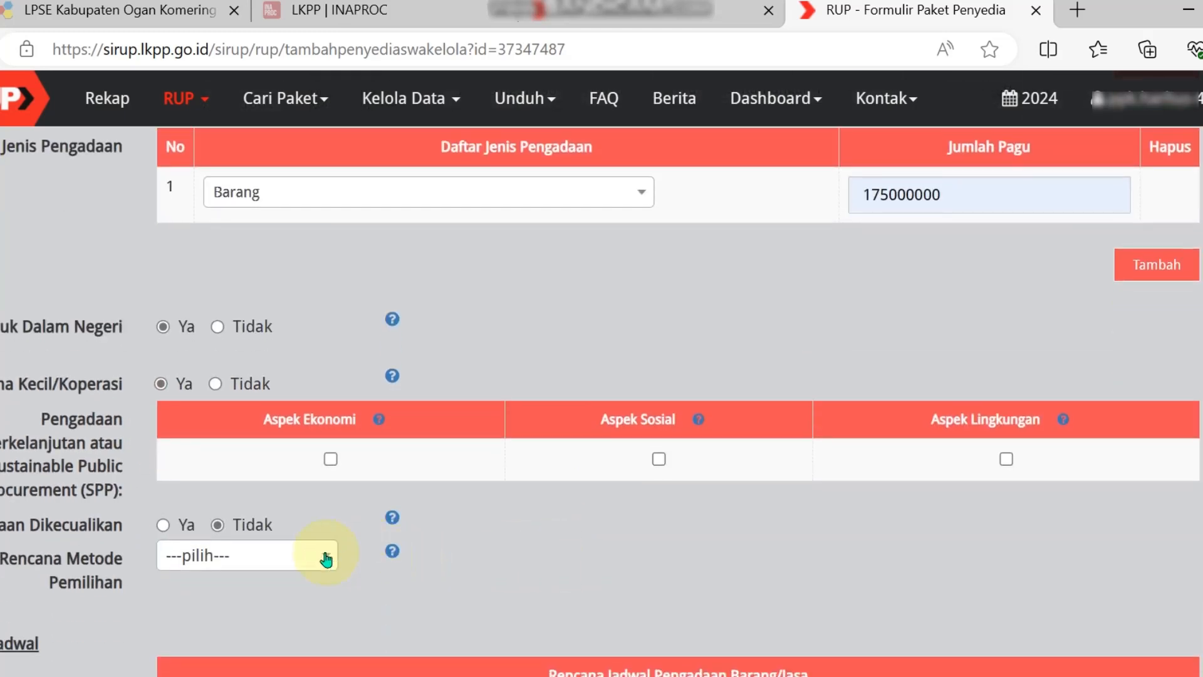
pyautogui.click(304, 562)
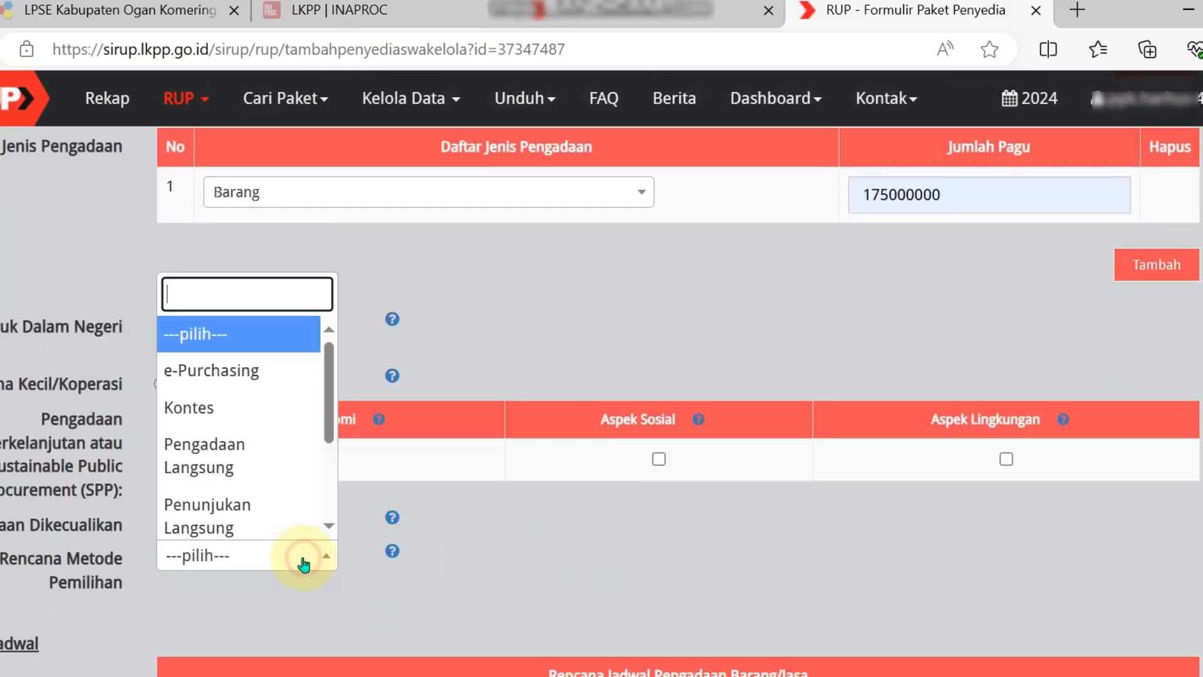
pyautogui.click(258, 458)
# Step: Set the Awal month of Pemanfaatan Barang/Jasa to April 2024 in the procurement schedule
pyautogui.scroll(-5, 504, 581)
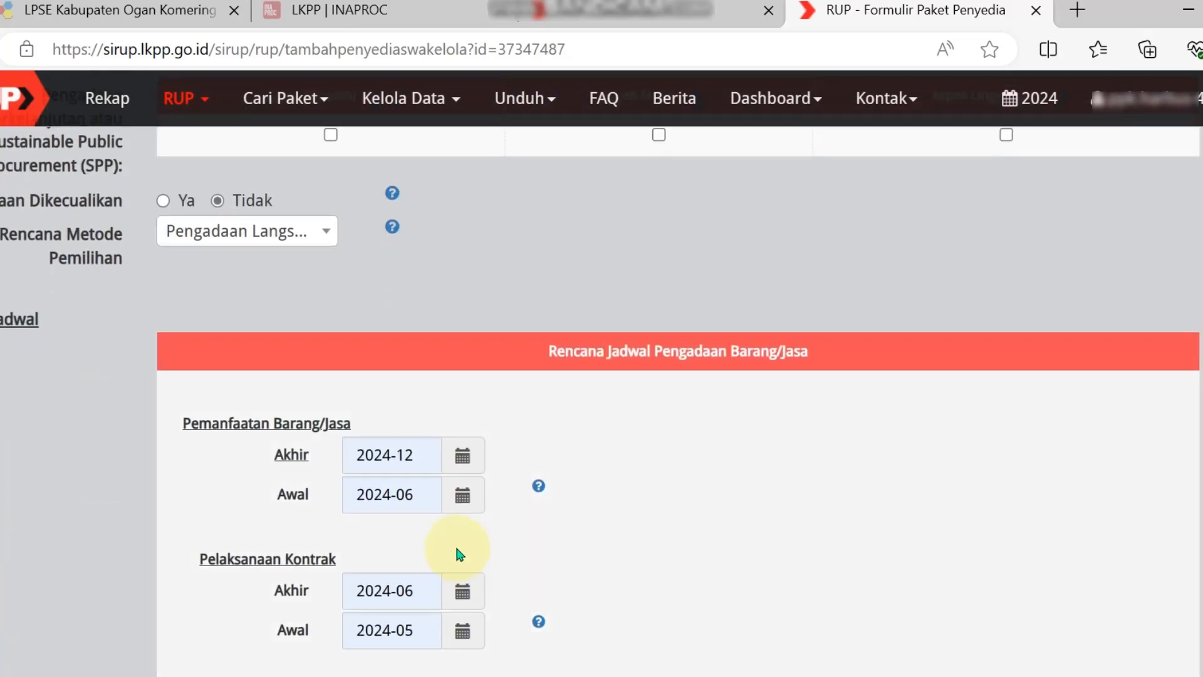
pyautogui.scroll(-2, 501, 564)
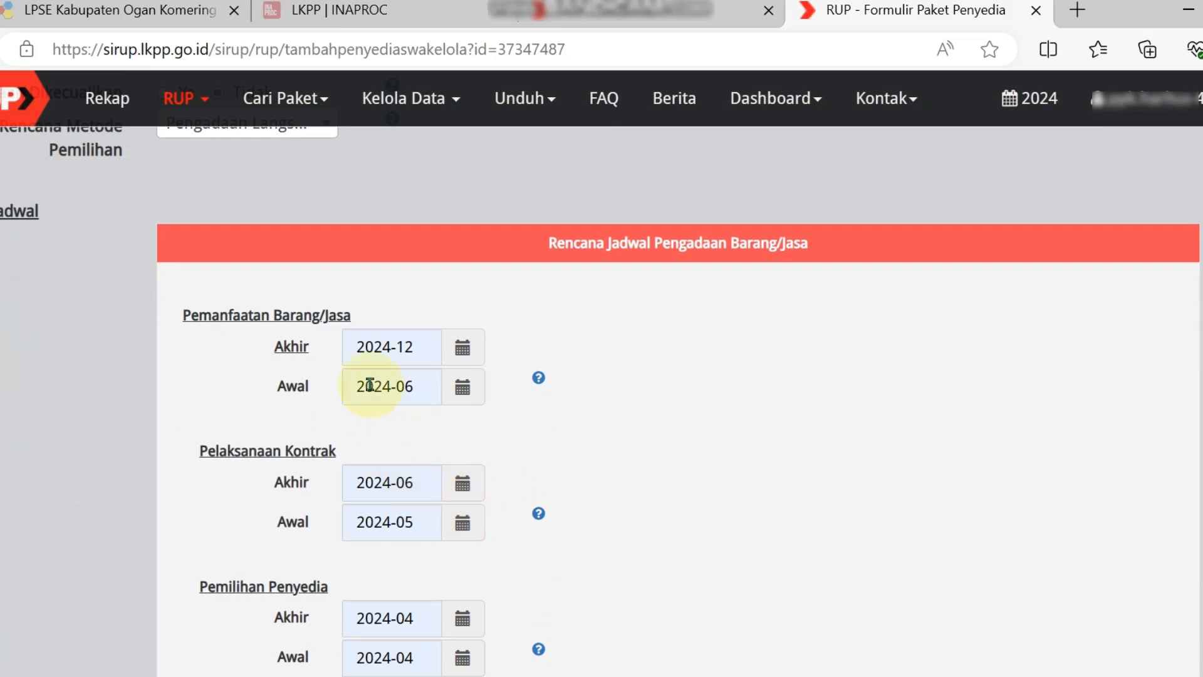
pyautogui.click(461, 392)
pyautogui.click(462, 557)
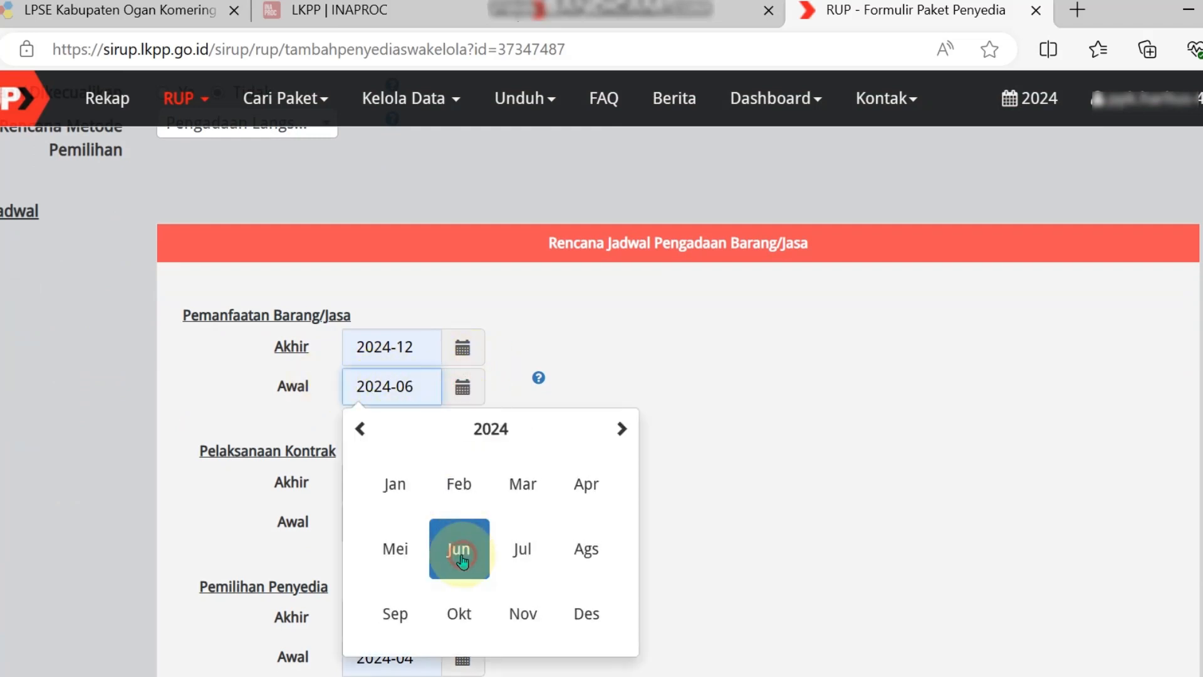
pyautogui.click(401, 556)
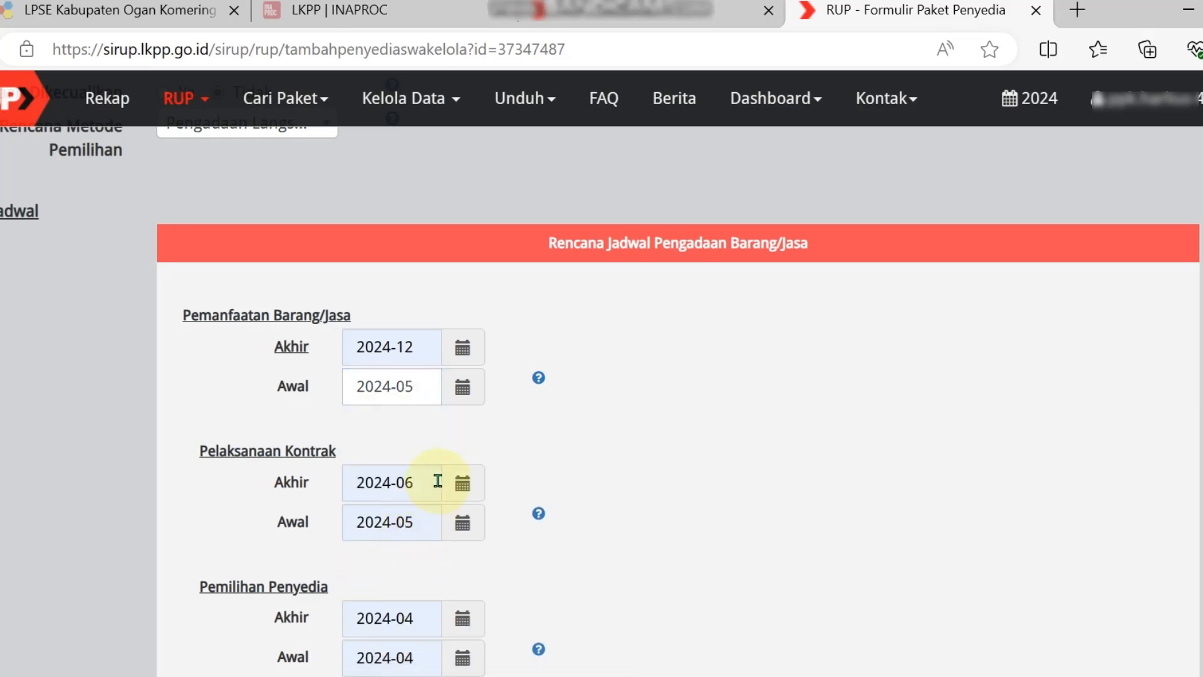
pyautogui.click(460, 394)
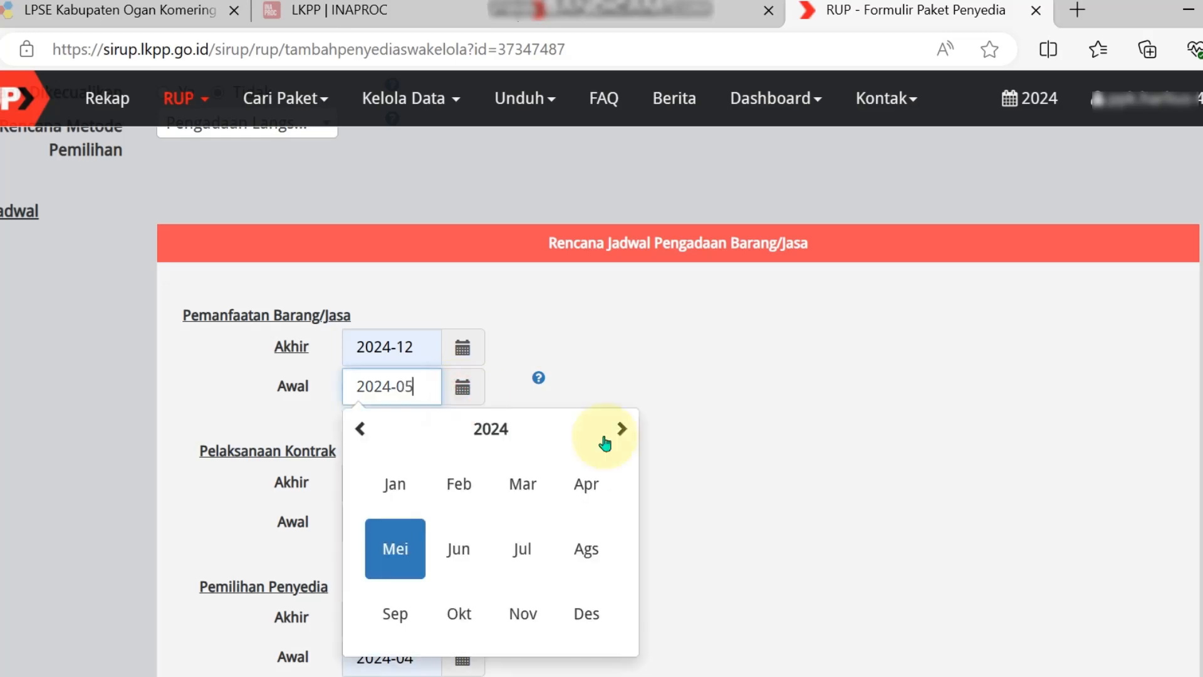
pyautogui.click(591, 488)
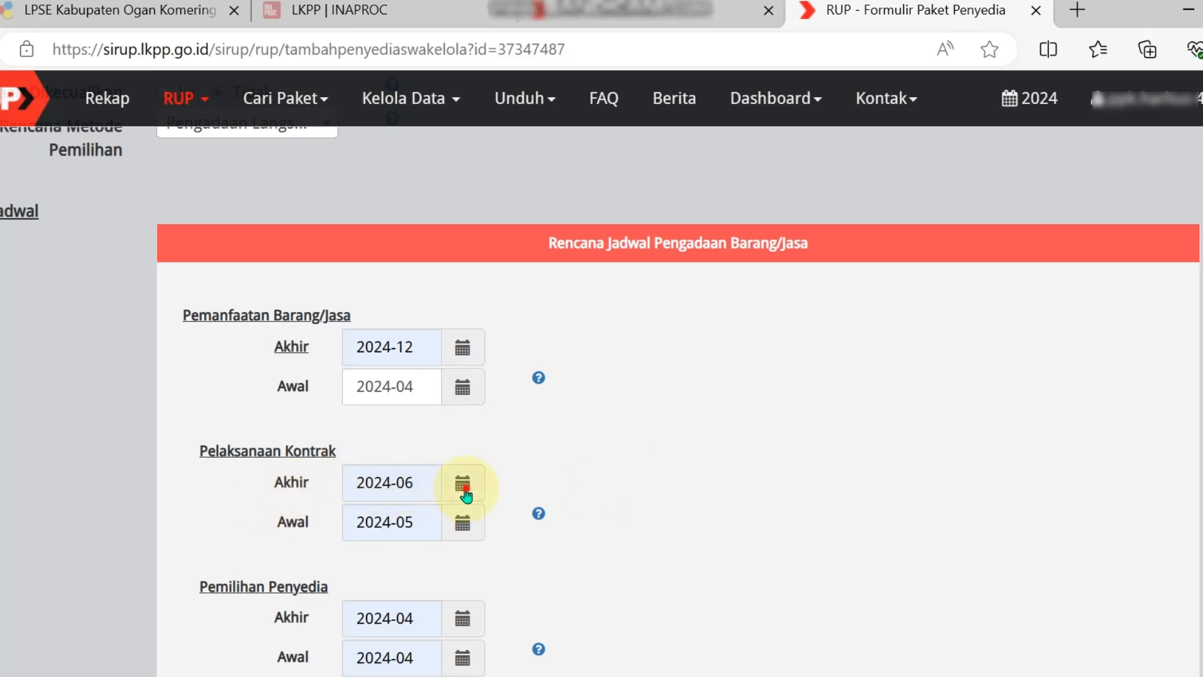
# Step: Set both the Akhir and Awal months of Pelaksanaan Kontrak to April 2024
pyautogui.click(463, 492)
pyautogui.click(461, 375)
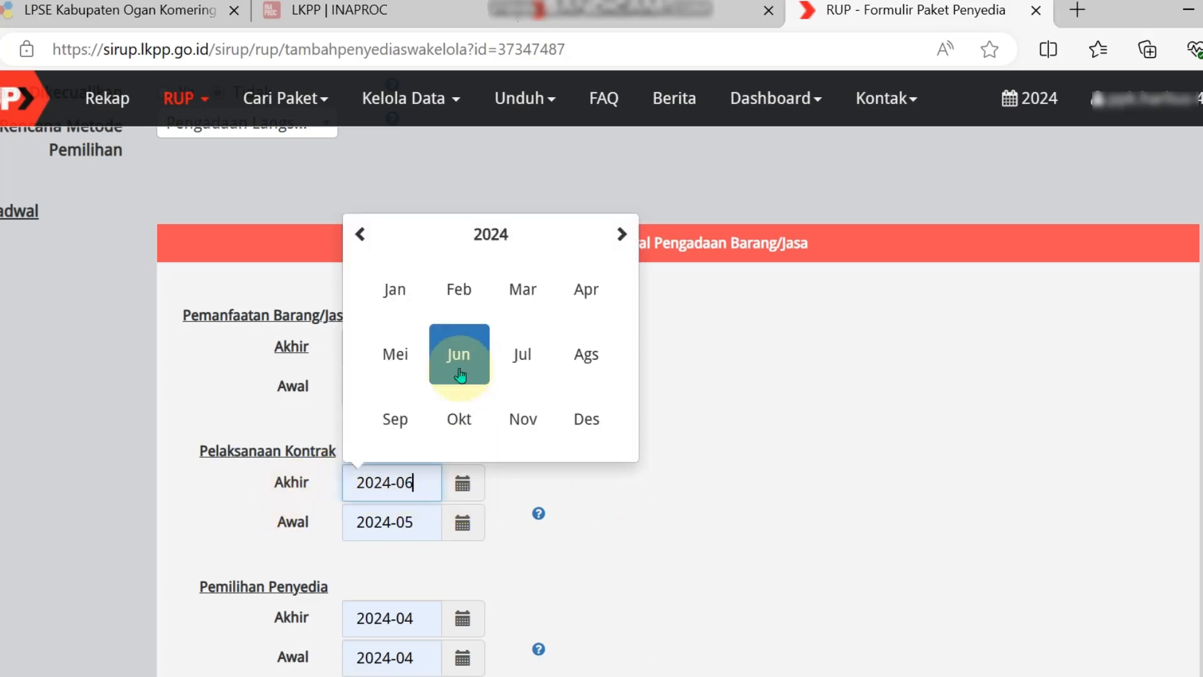
pyautogui.click(587, 290)
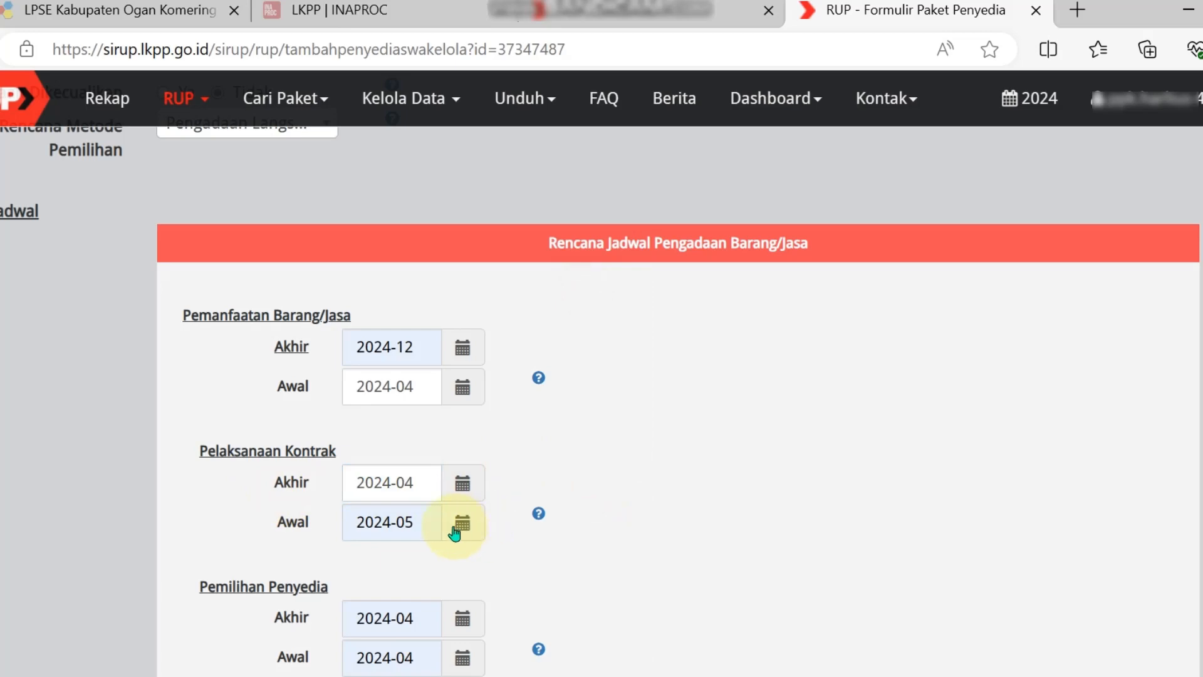
pyautogui.click(455, 531)
pyautogui.click(459, 394)
pyautogui.click(584, 335)
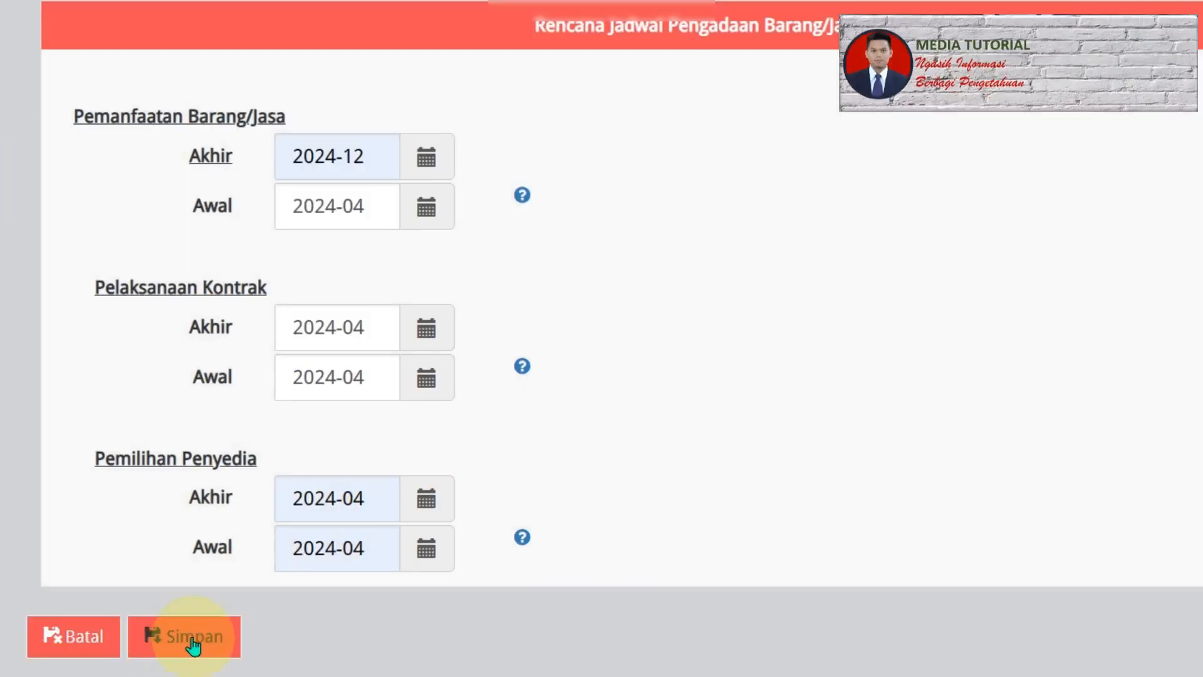
# Step: Save the provider package and check the result message on the package list
pyautogui.click(183, 636)
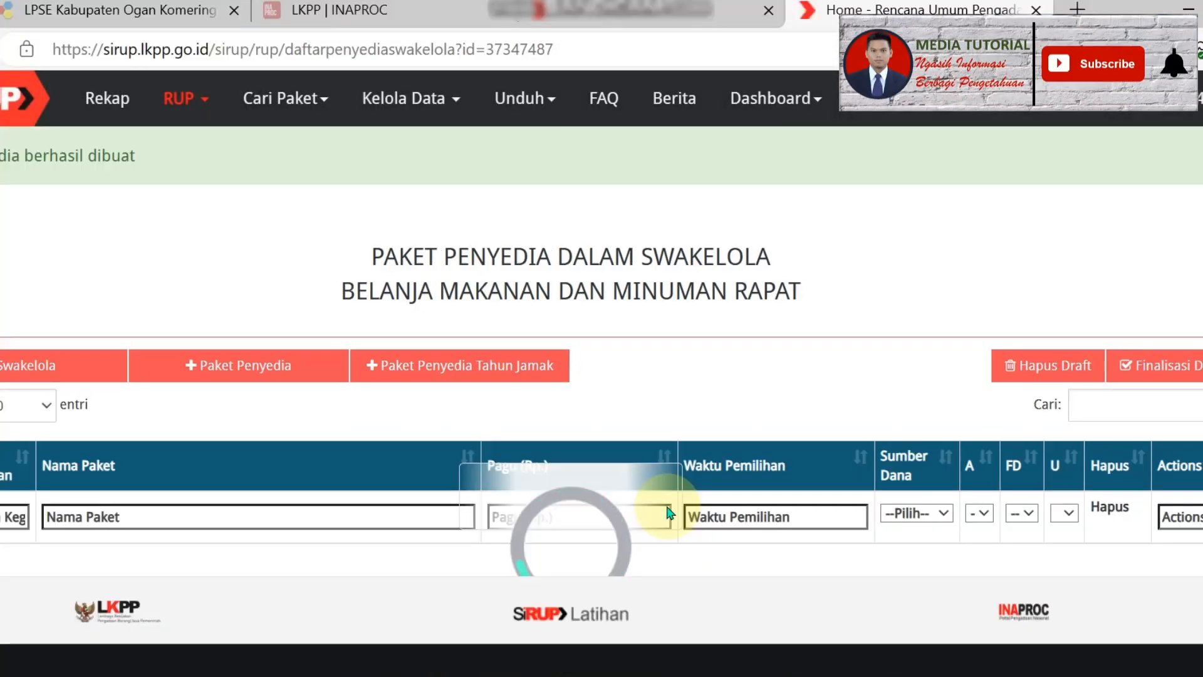
pyautogui.moveTo(164, 158); pyautogui.dragTo(0, 158)
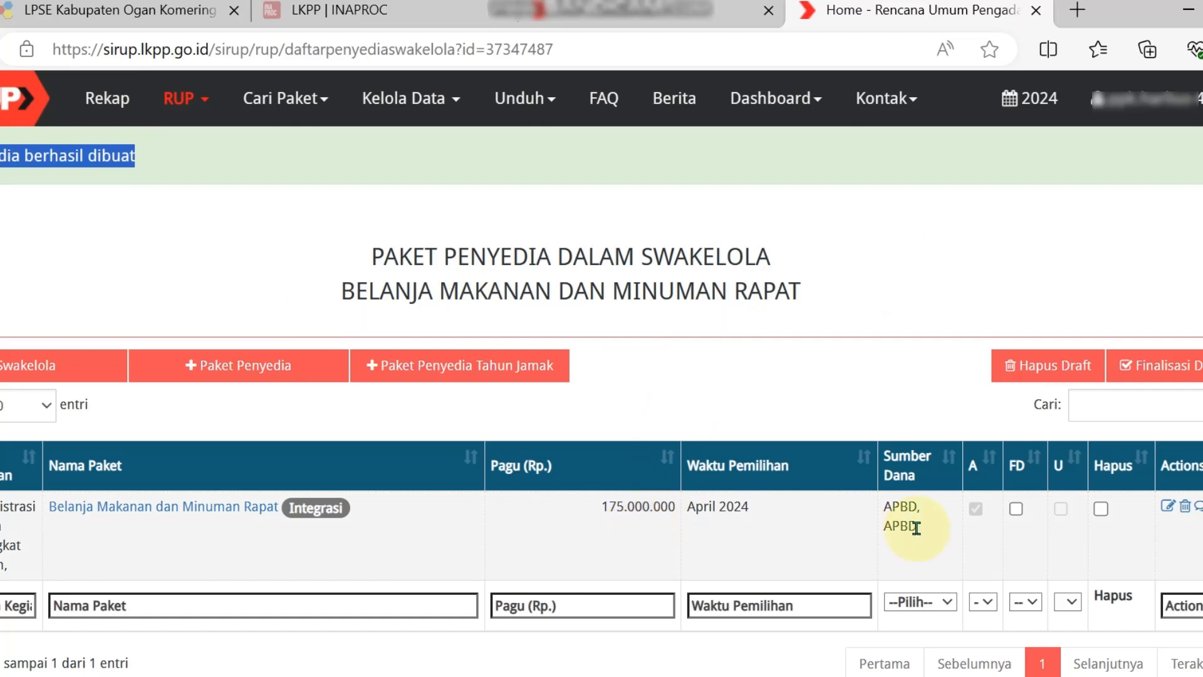
# Step: Mark the provider package Belanja Makanan dan Minuman Rapat for FD and finalize its draft
pyautogui.click(1018, 510)
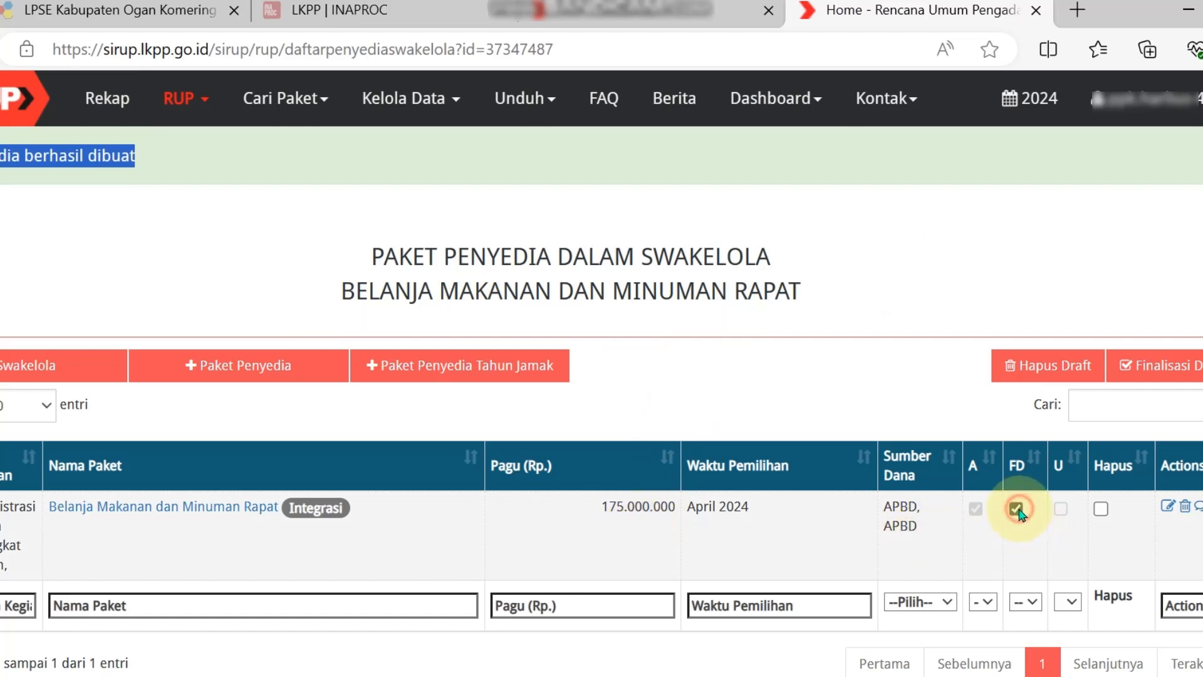
pyautogui.click(1155, 370)
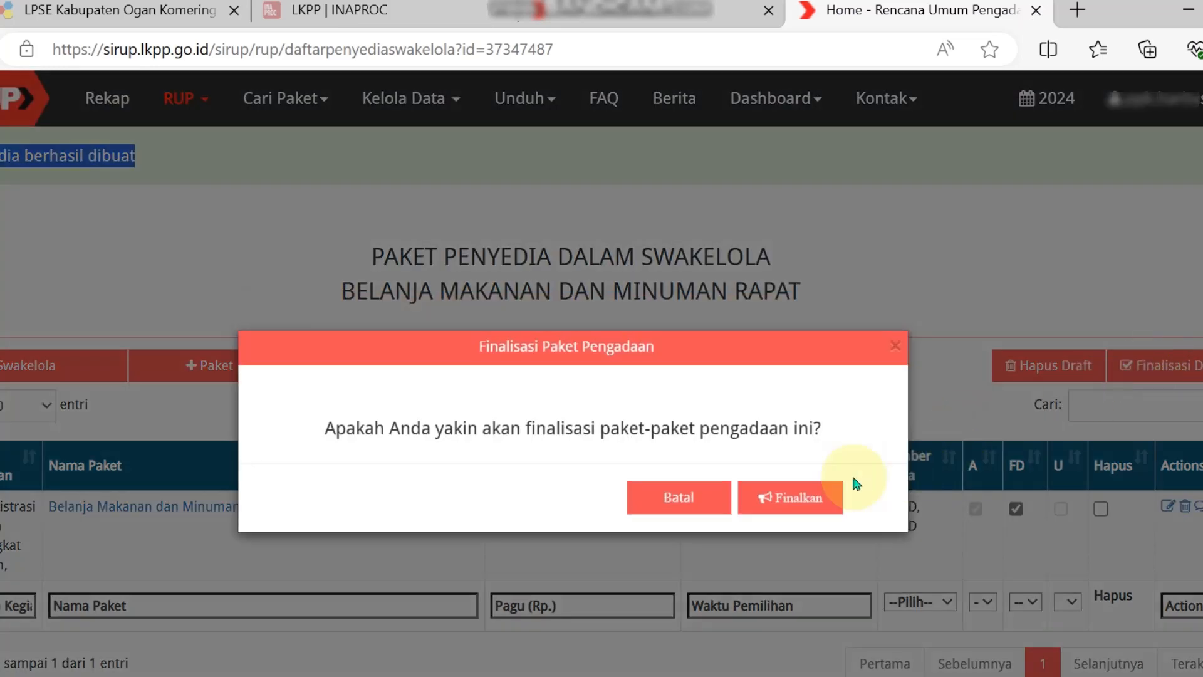
pyautogui.click(814, 495)
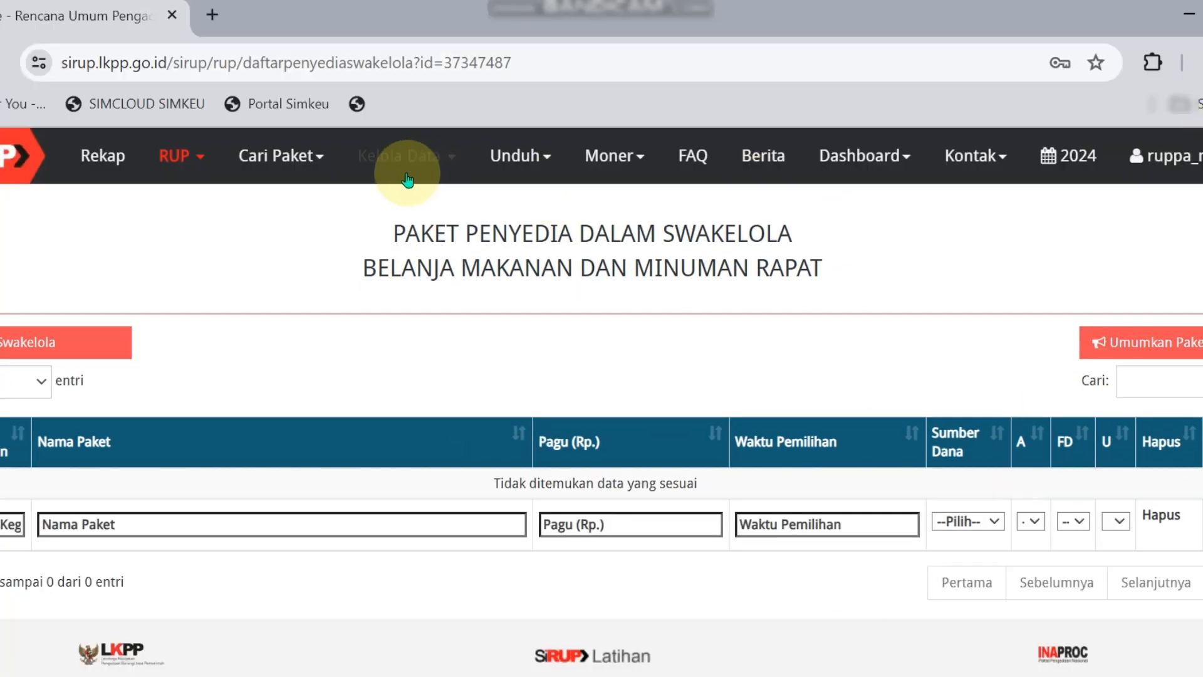
# Step: In the PA account's browser session, list all swakelola packages and examine the recap of provider packages within swakelola
pyautogui.click(173, 162)
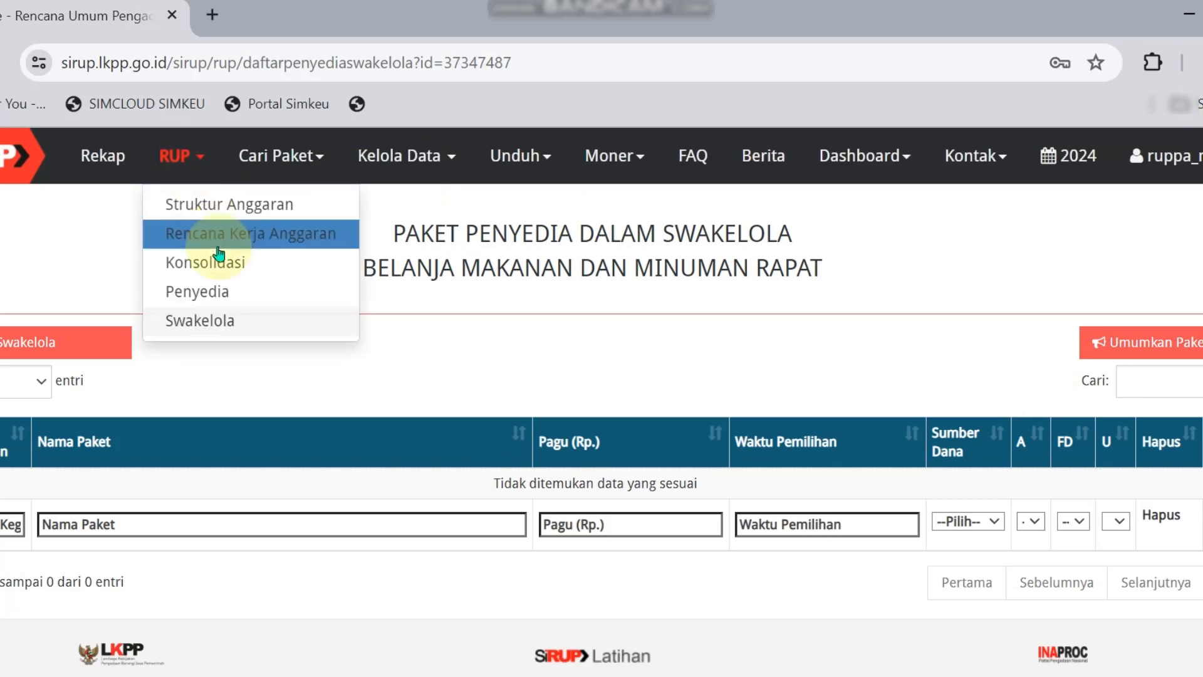
pyautogui.click(222, 323)
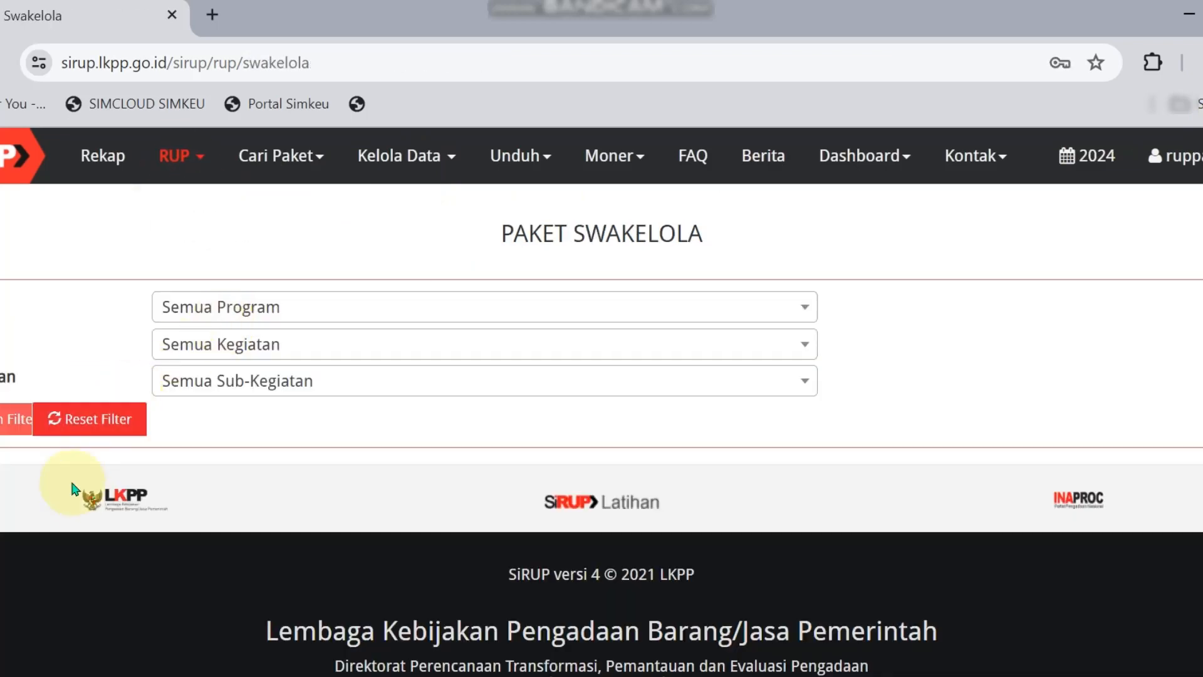
pyautogui.click(2, 430)
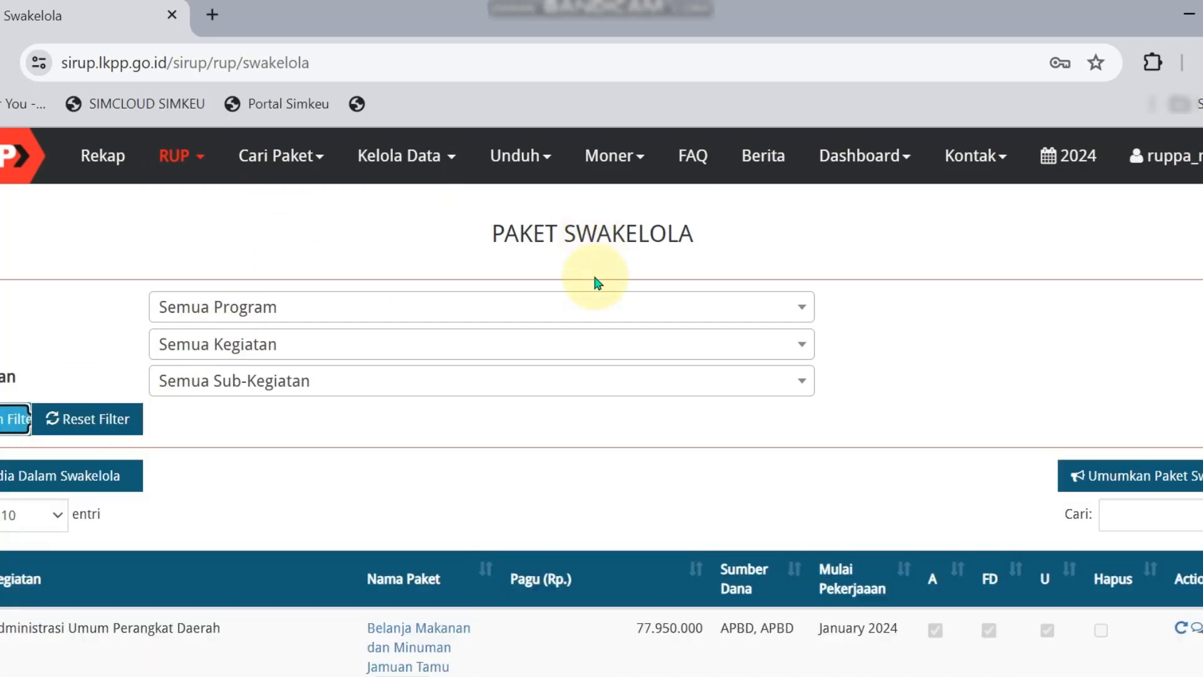
pyautogui.scroll(-2, 716, 392)
pyautogui.scroll(2, 720, 395)
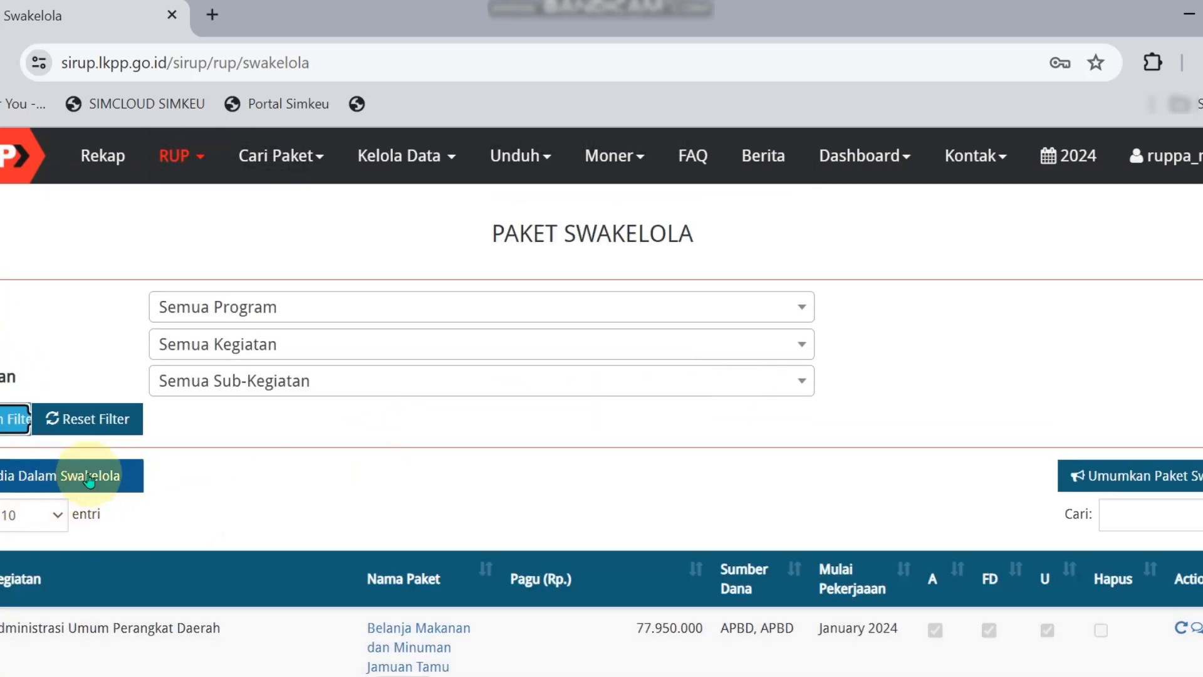
pyautogui.click(104, 486)
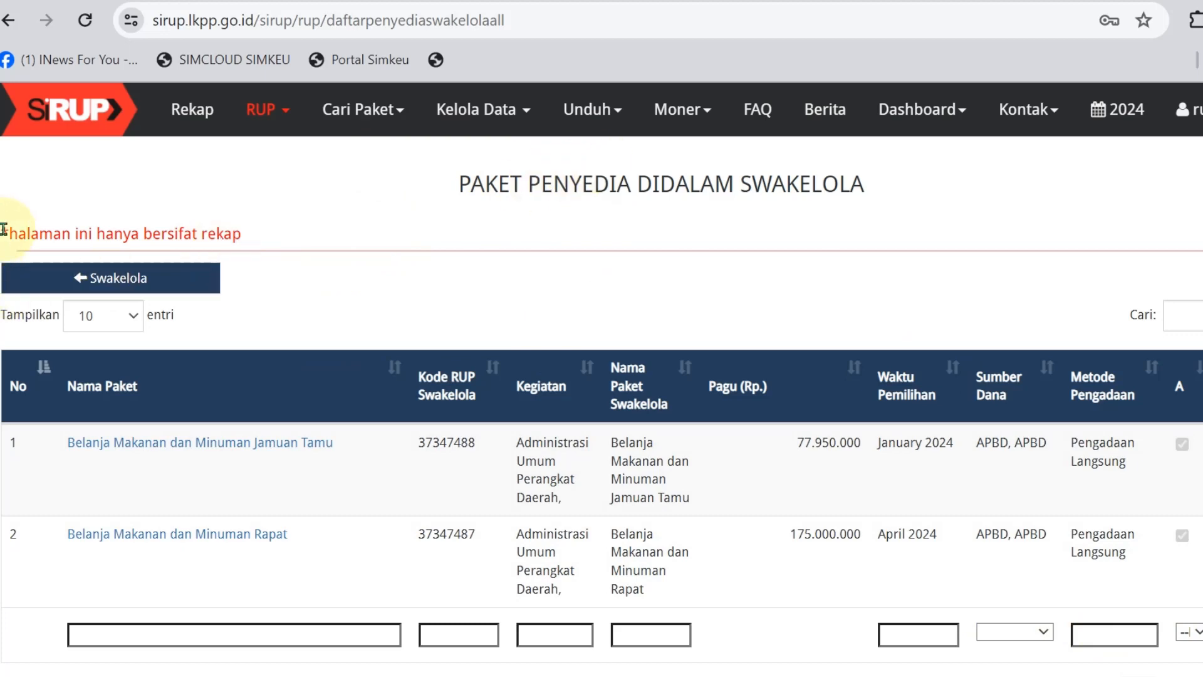
pyautogui.moveTo(3, 229); pyautogui.dragTo(269, 242)
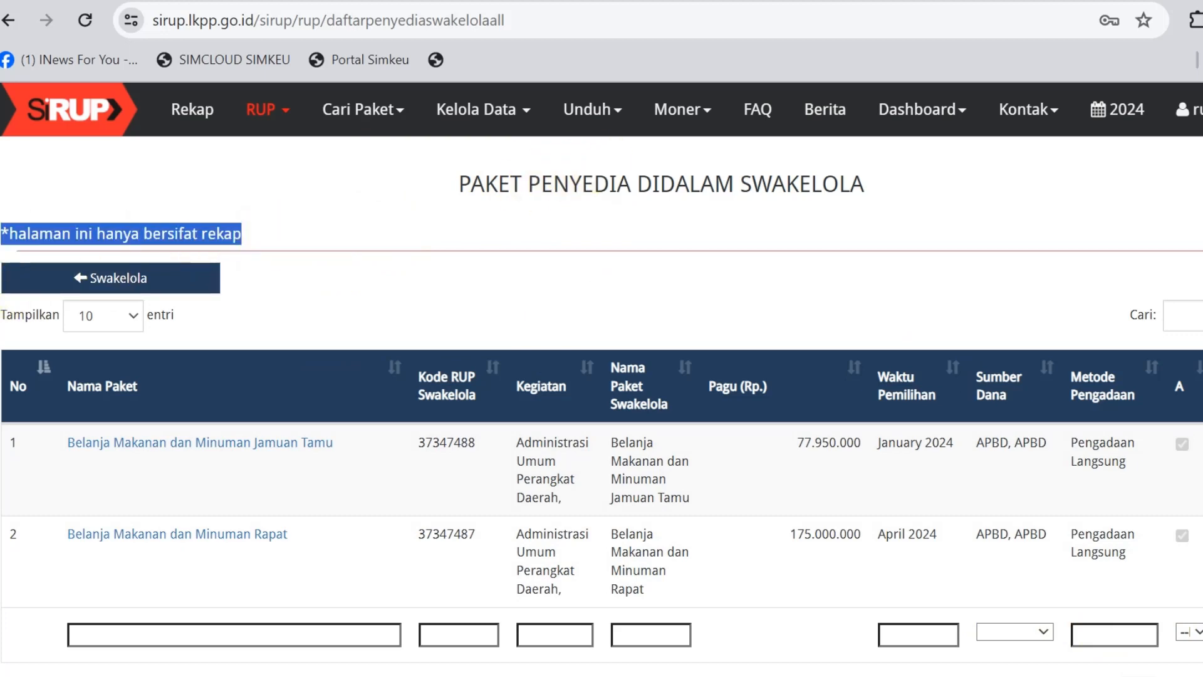
pyautogui.click(388, 279)
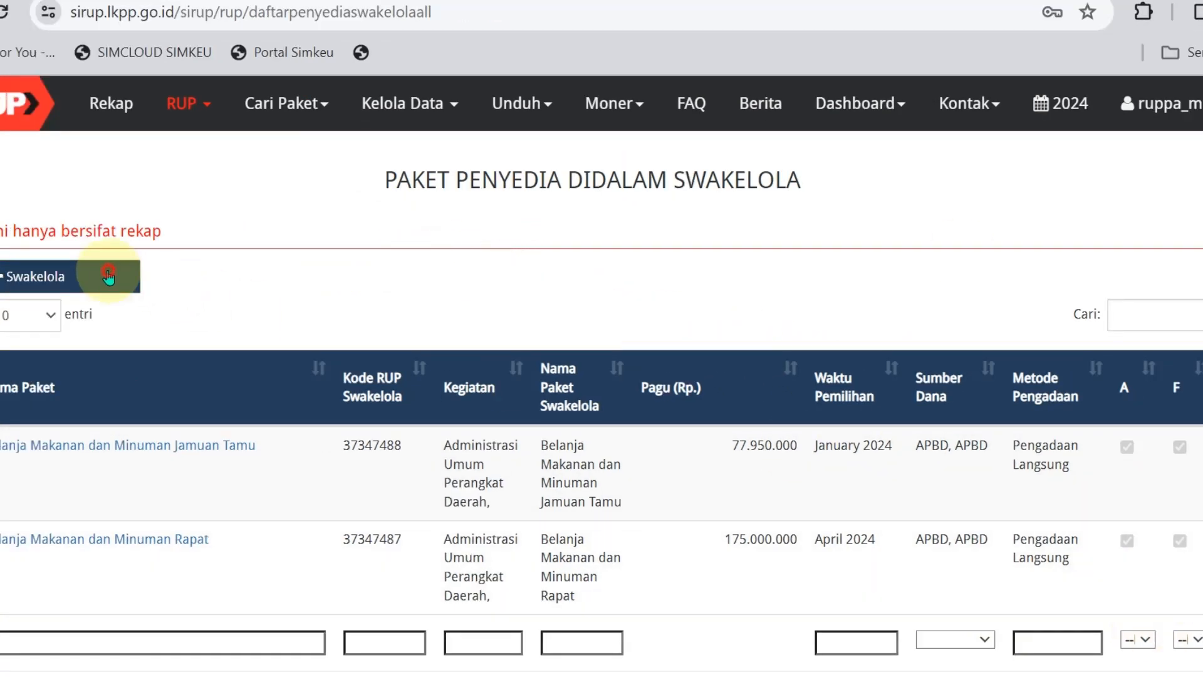
# Step: Return to the swakelola package list, apply the filter for all programs and show 100 entries per page
pyautogui.click(108, 274)
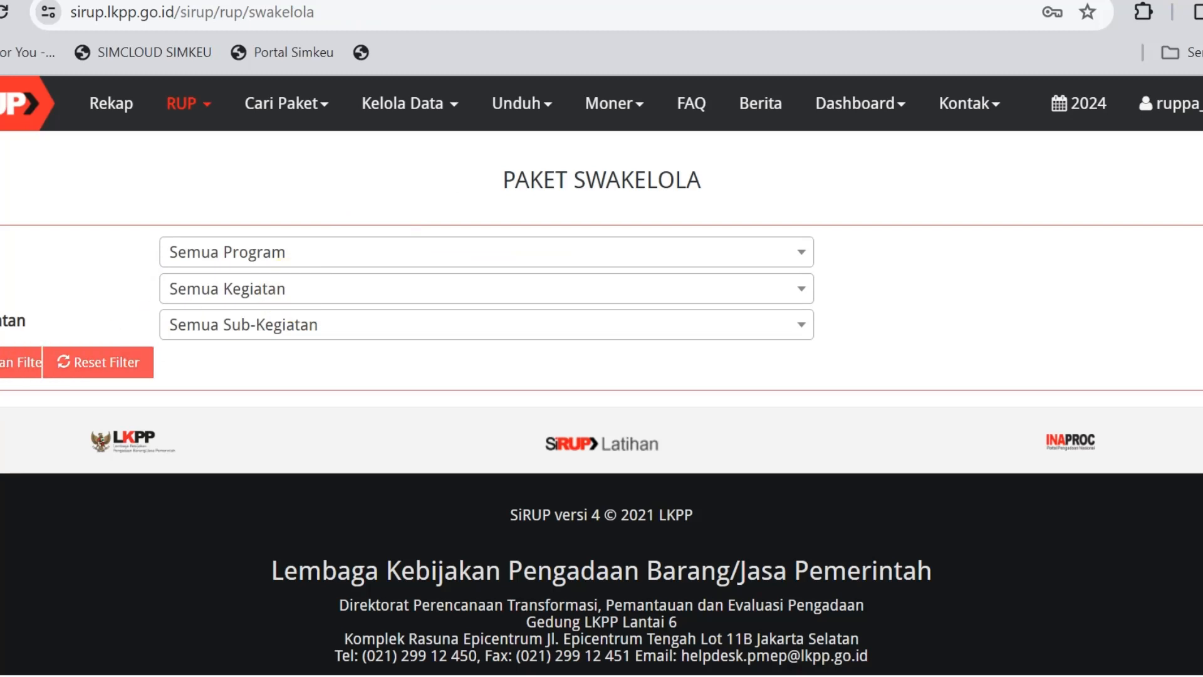
pyautogui.click(17, 362)
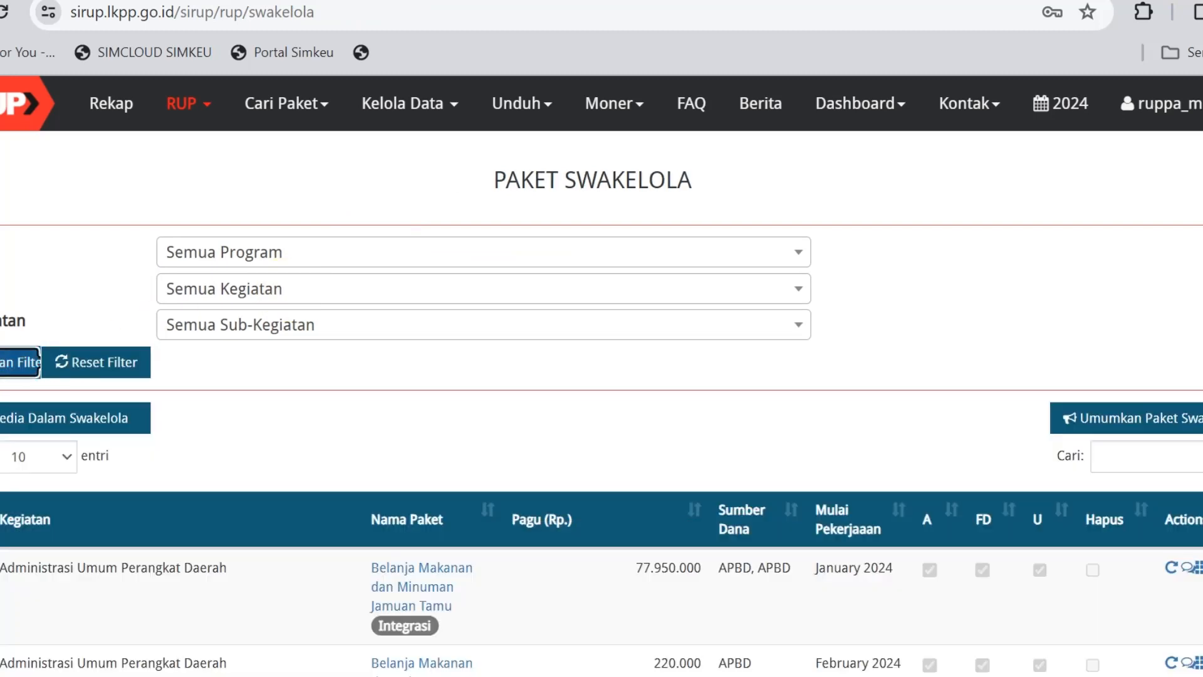
pyautogui.click(50, 462)
pyautogui.click(28, 531)
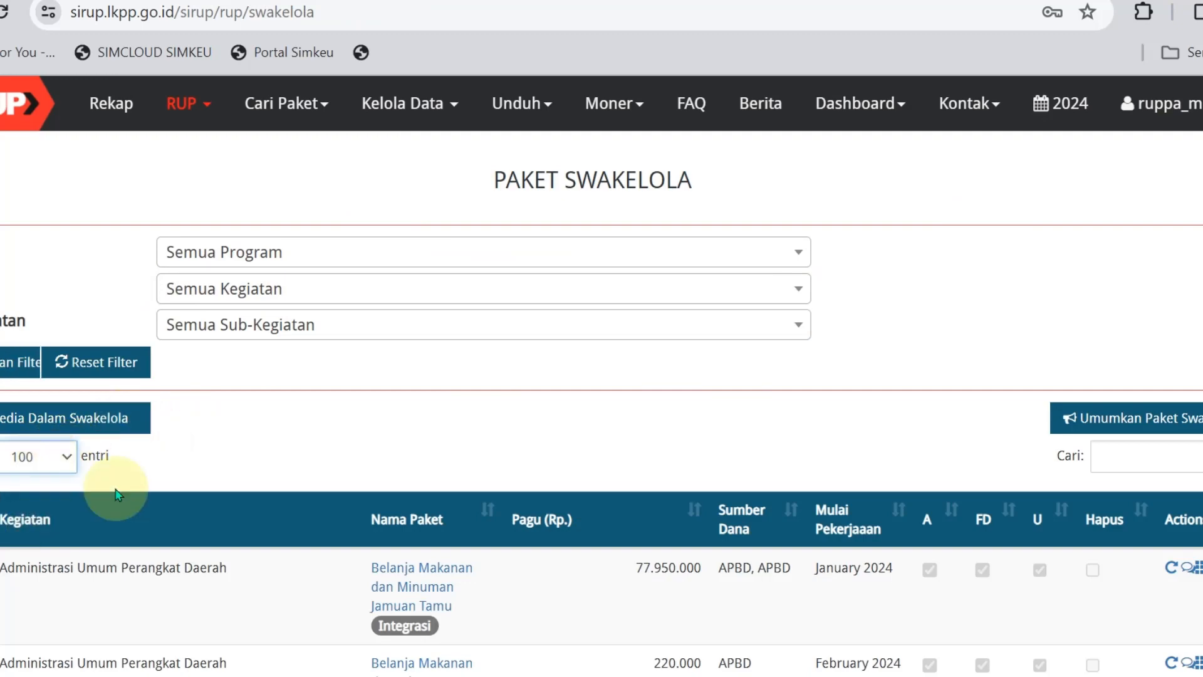
# Step: On the second page of the list, open the provider packages of the 175.000.000 Belanja Makanan dan Minuman Rapat package under Administrasi Umum Perangkat Daerah
pyautogui.scroll(-20, 602, 401)
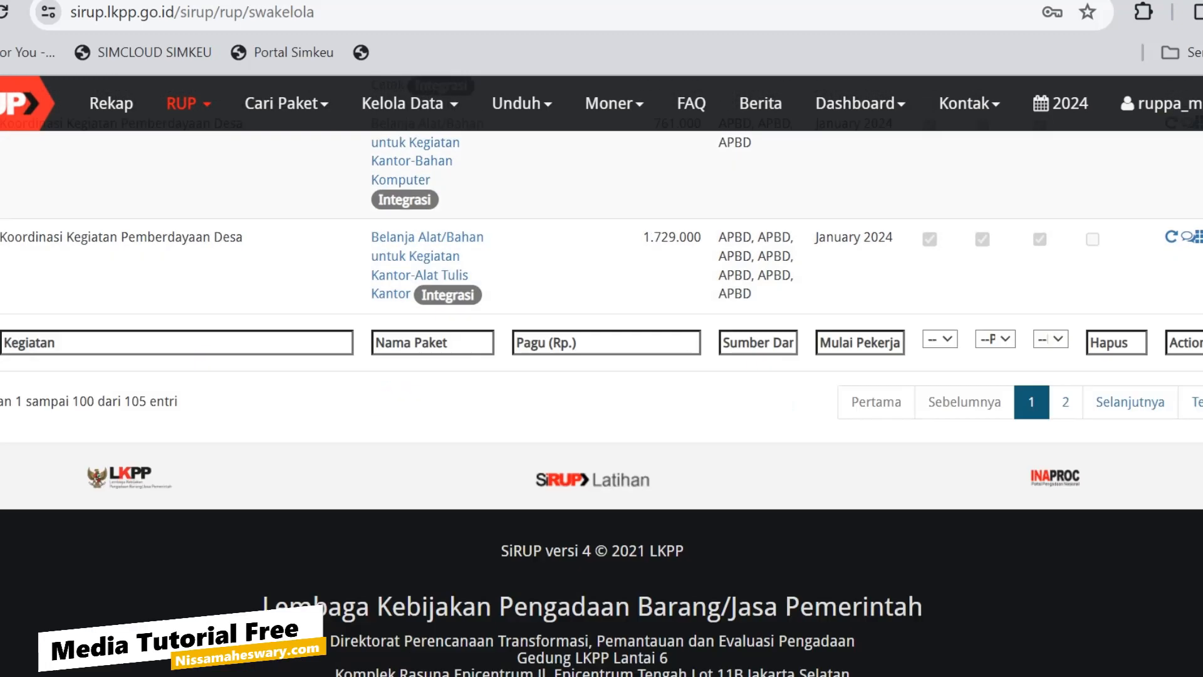
pyautogui.scroll(5, 602, 338)
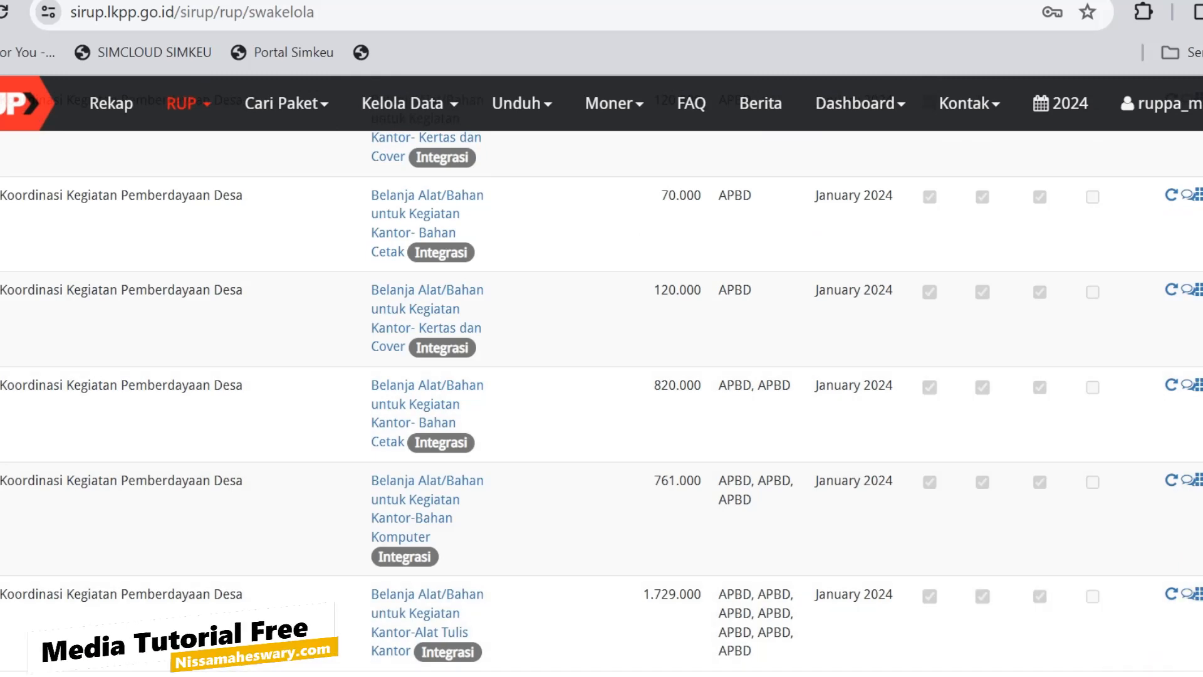
pyautogui.scroll(-5, 602, 338)
pyautogui.click(1143, 402)
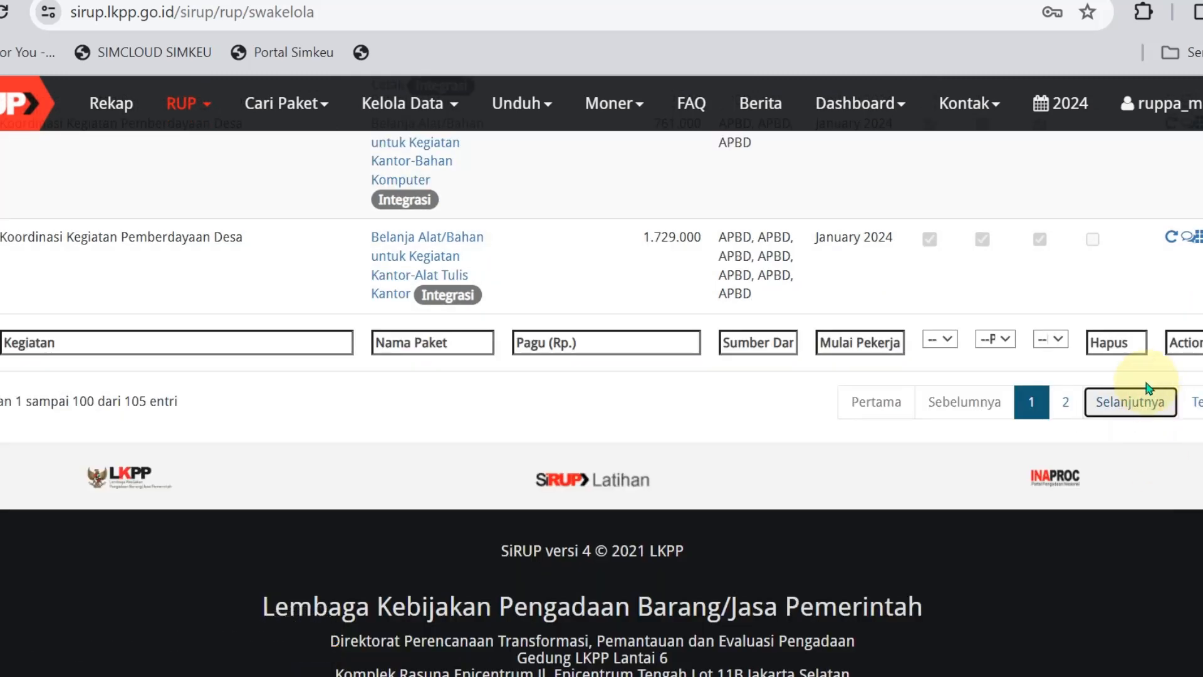
pyautogui.click(1149, 393)
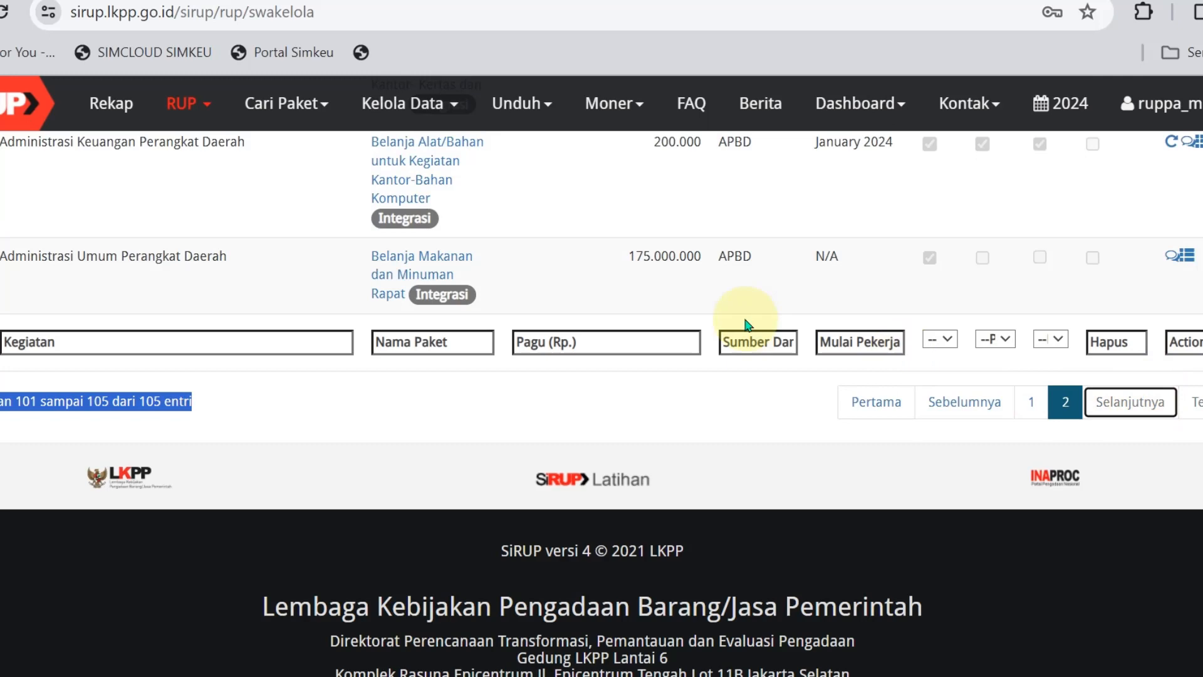
pyautogui.scroll(5, 746, 324)
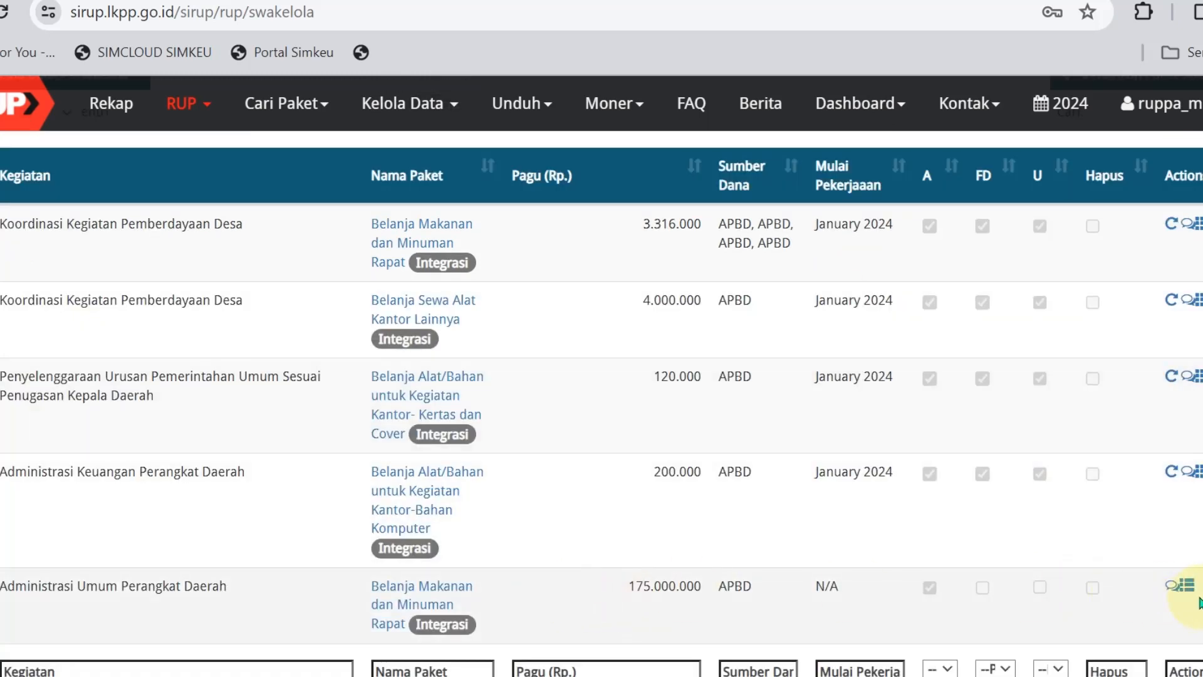
pyautogui.click(1189, 589)
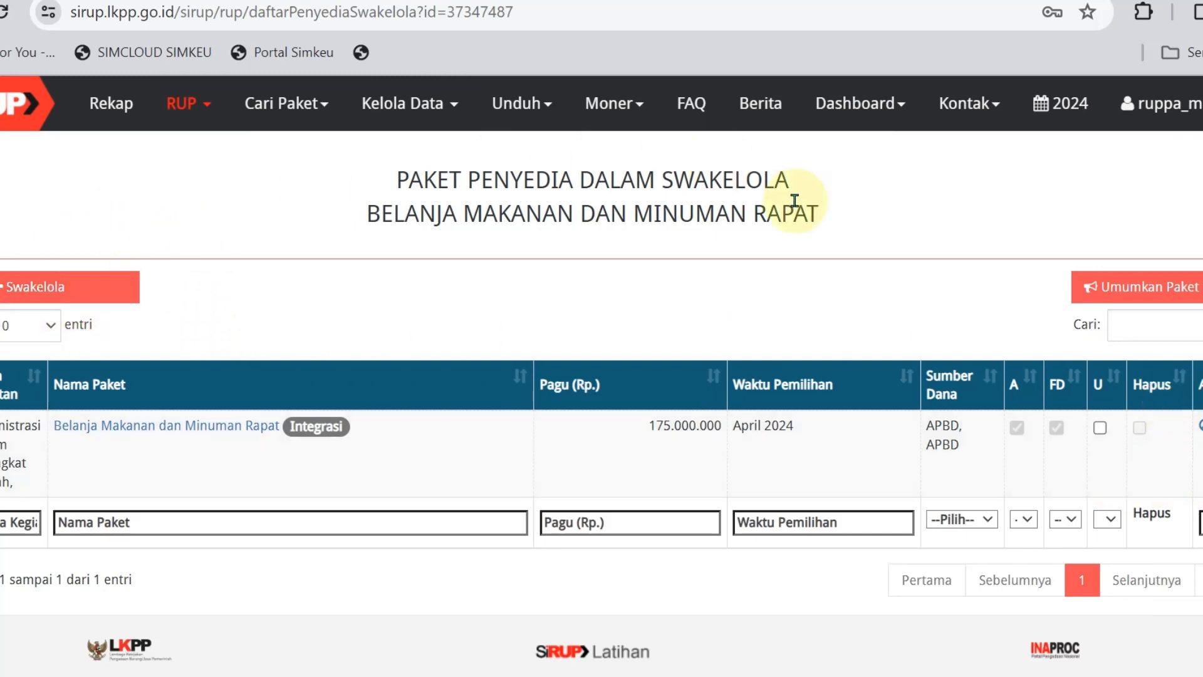
# Step: Mark the Belanja Makanan dan Minuman Rapat provider package for U, announce it with Umumkan, and check the result message
pyautogui.click(1101, 428)
pyautogui.click(1157, 293)
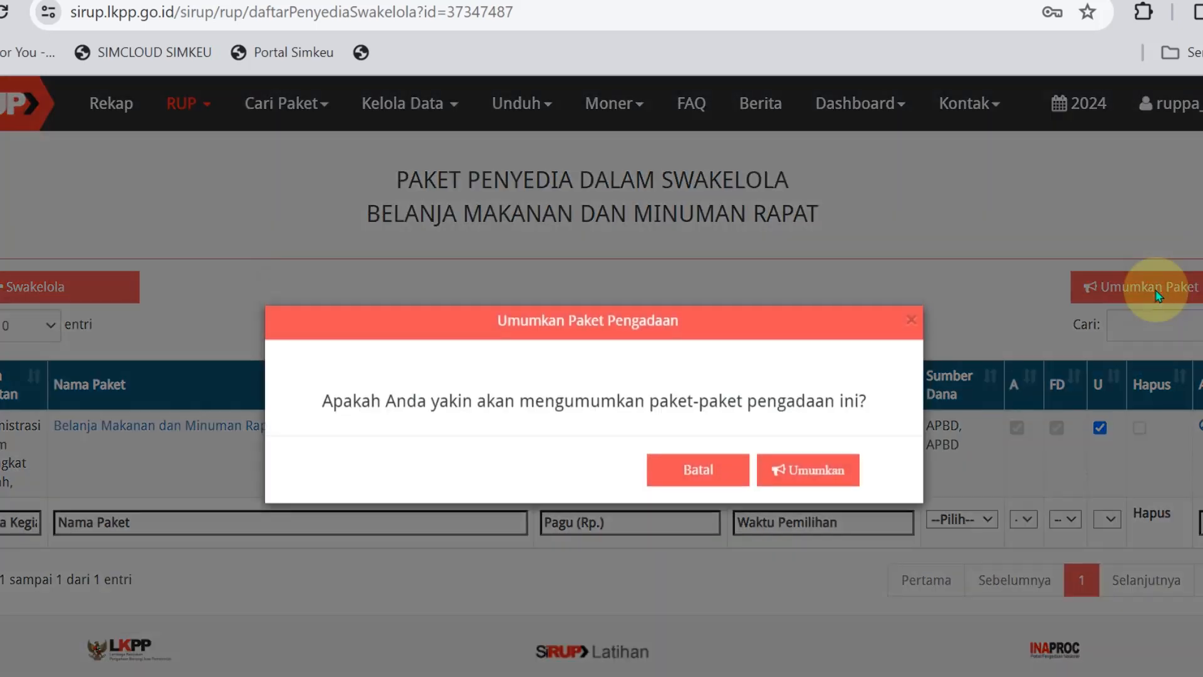
pyautogui.click(811, 476)
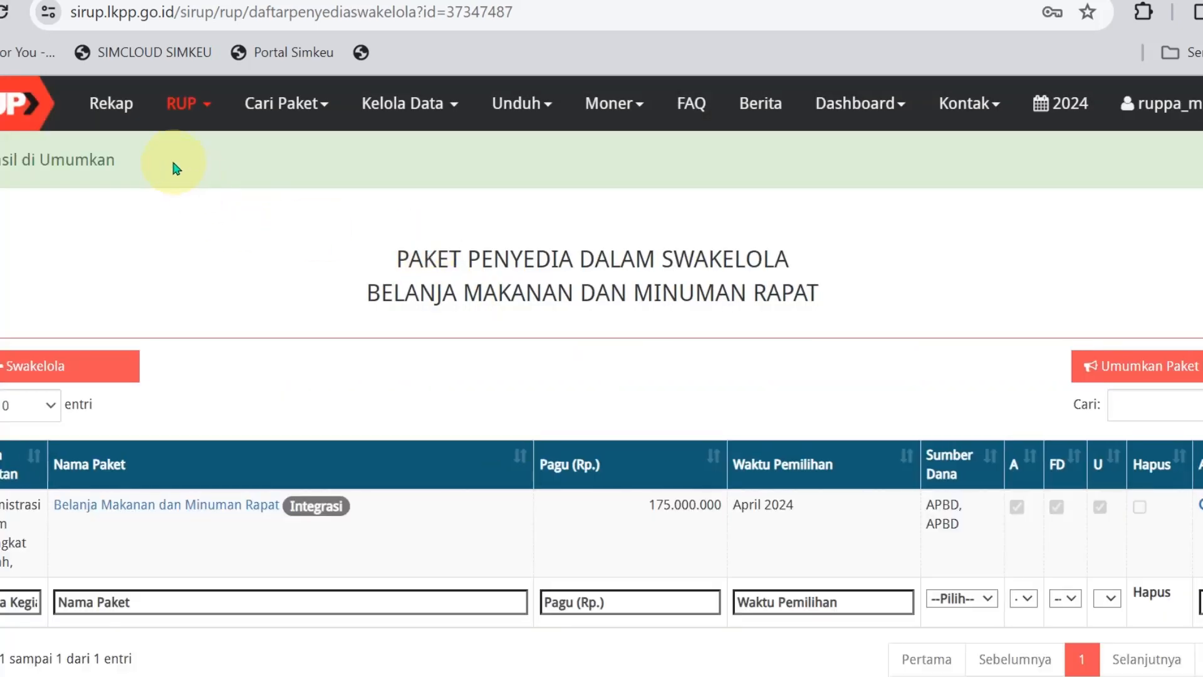
pyautogui.moveTo(167, 160); pyautogui.dragTo(2, 160)
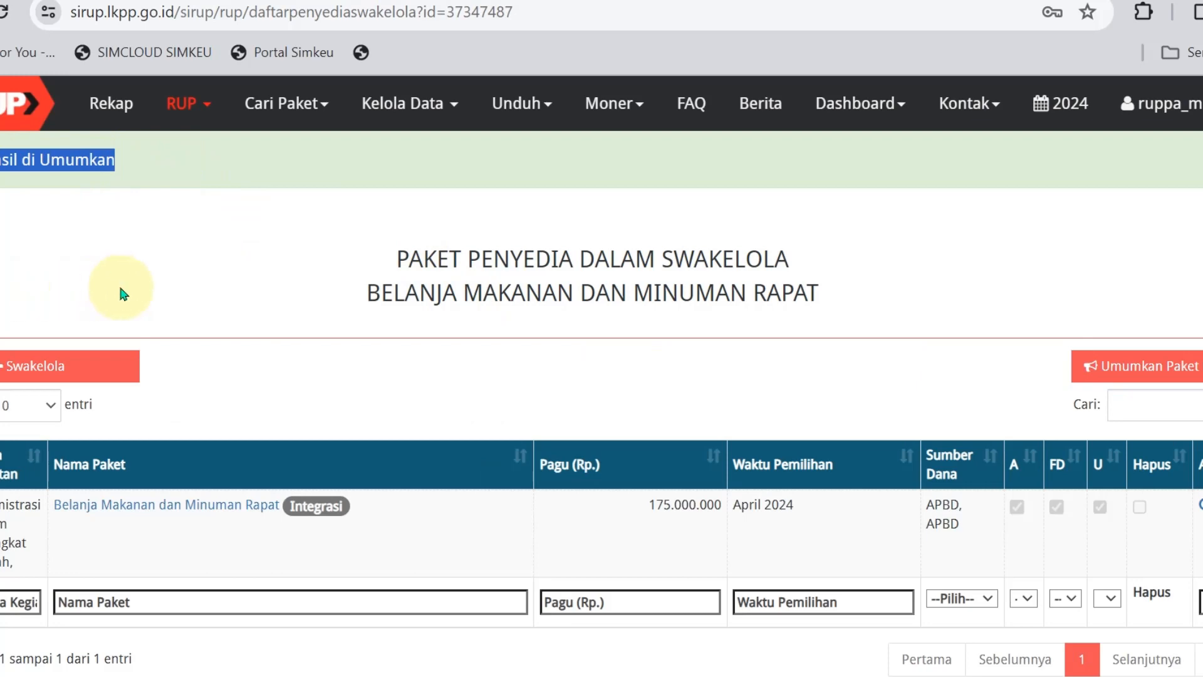
pyautogui.moveTo(394, 261); pyautogui.dragTo(814, 270)
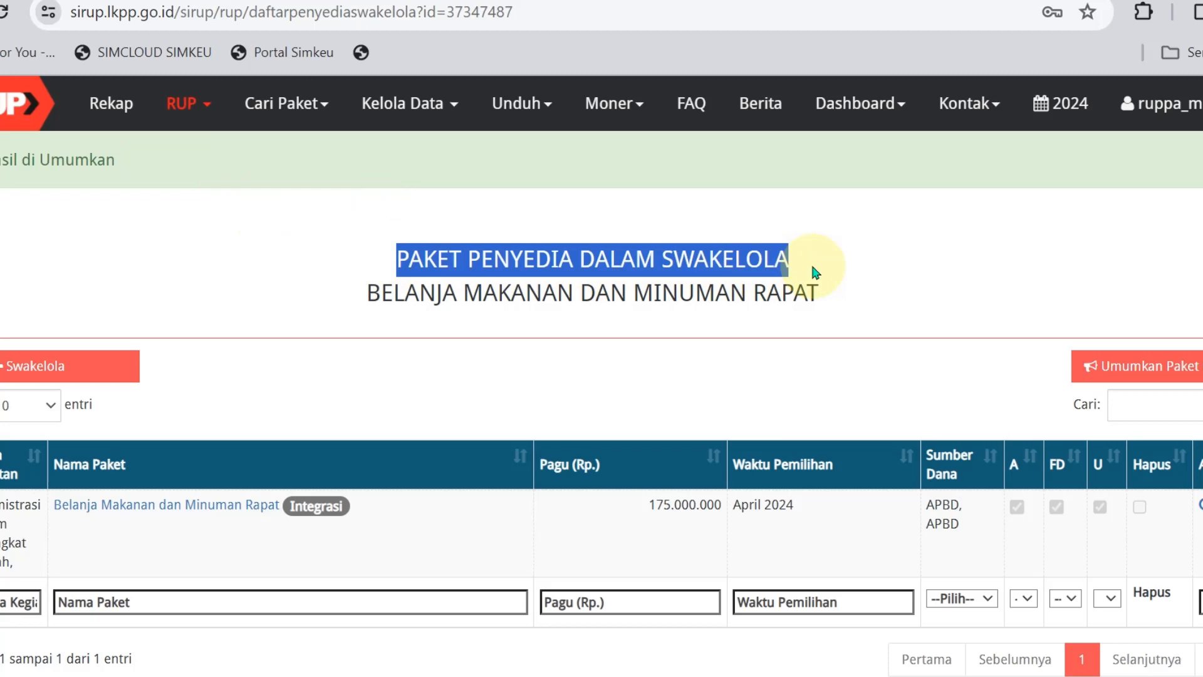
pyautogui.click(858, 307)
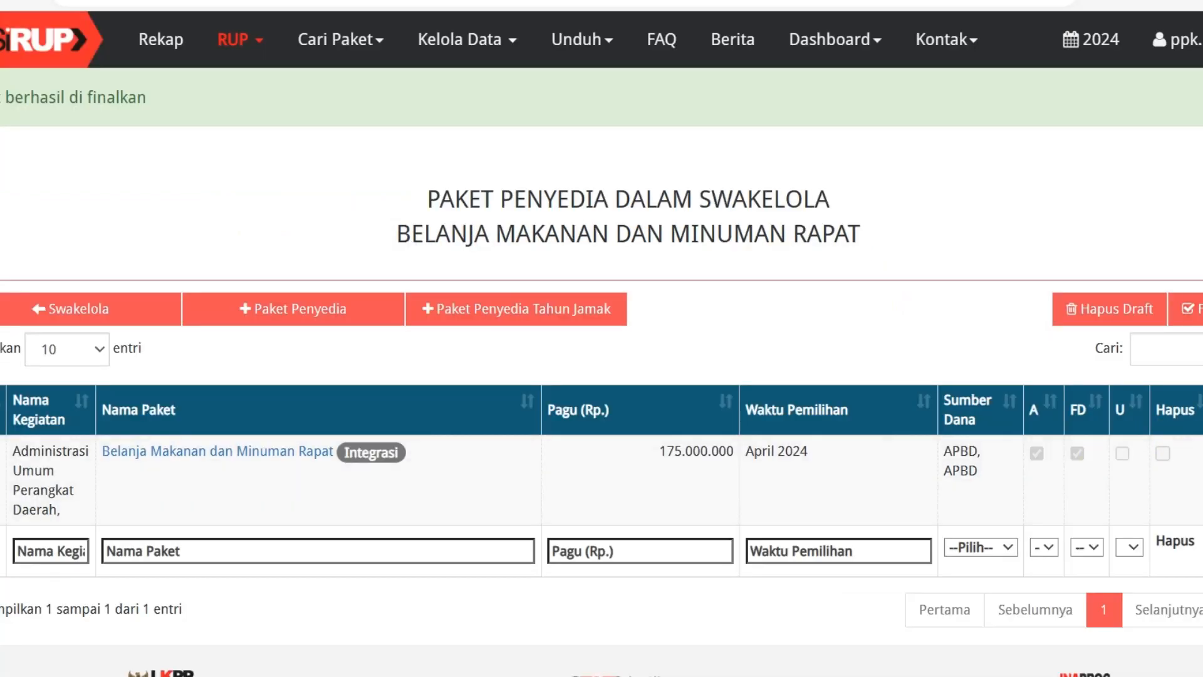
# Step: In the PPK account's session, refresh the provider package's status and review the swakelola list filtered by Administrasi Umum Perangkat Daerah
pyautogui.click(23, 1)
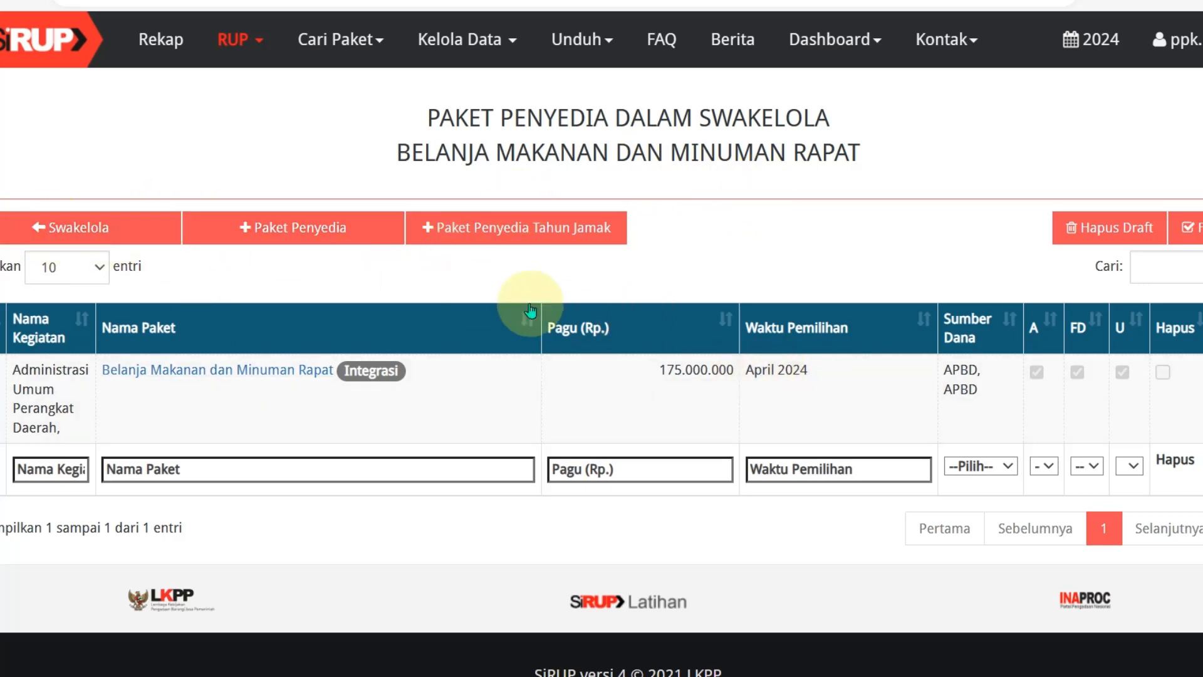
pyautogui.click(39, 233)
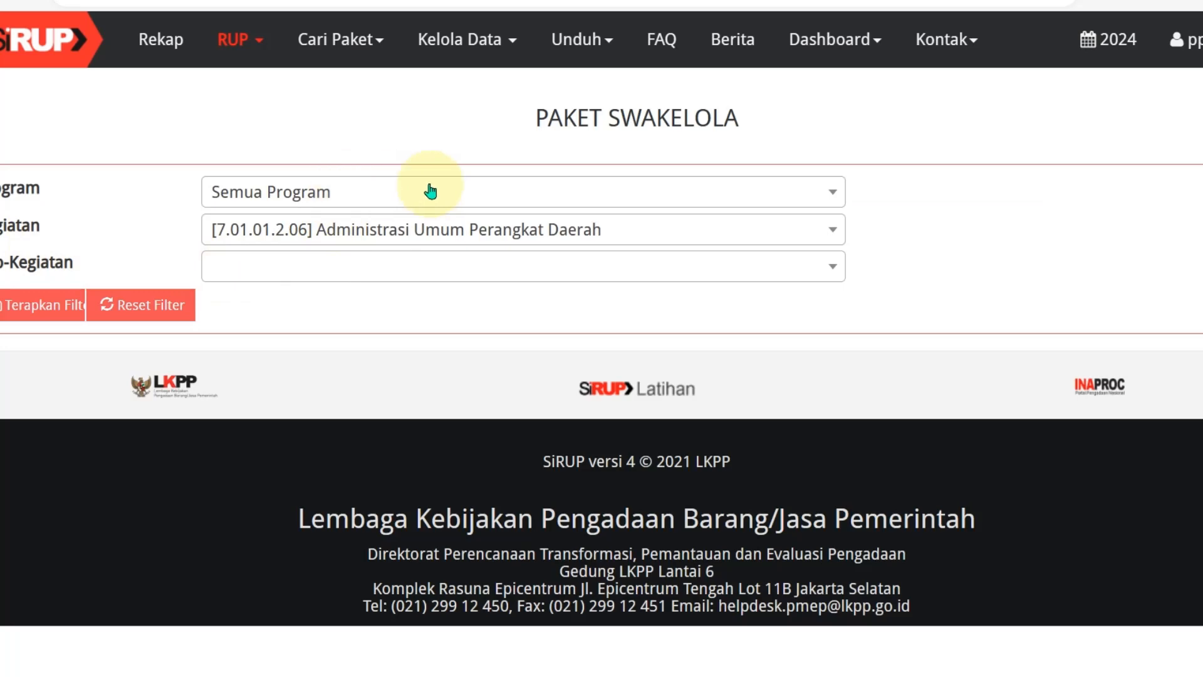
pyautogui.click(5, 317)
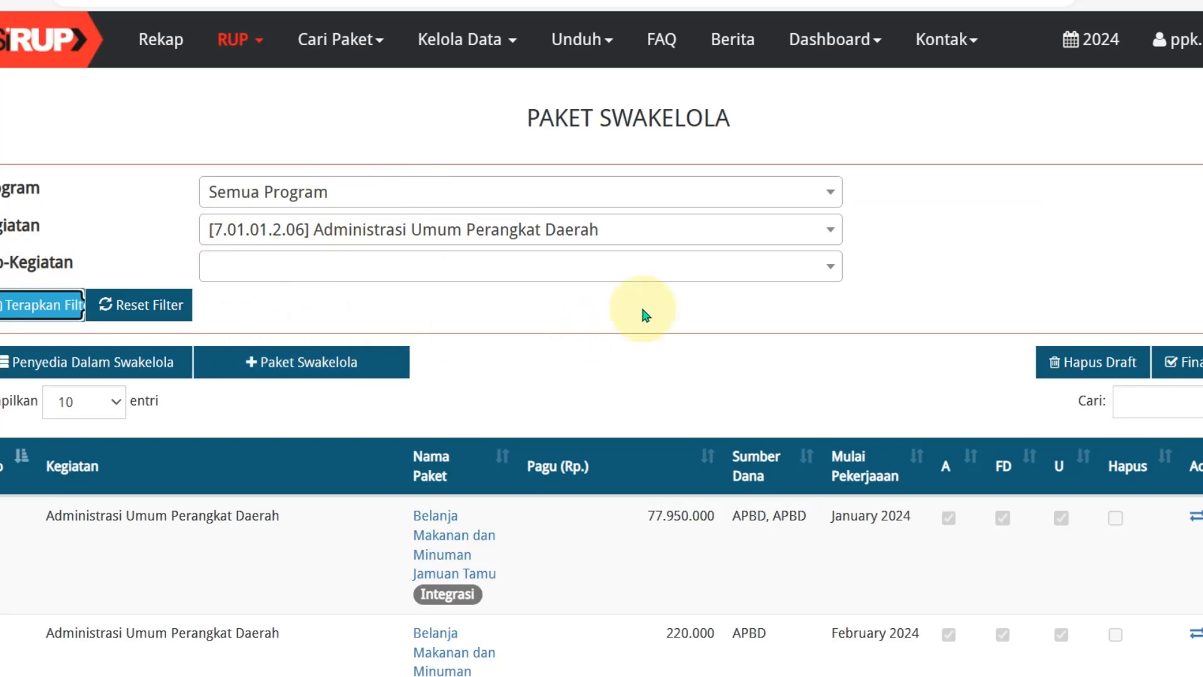
pyautogui.scroll(-2, 658, 323)
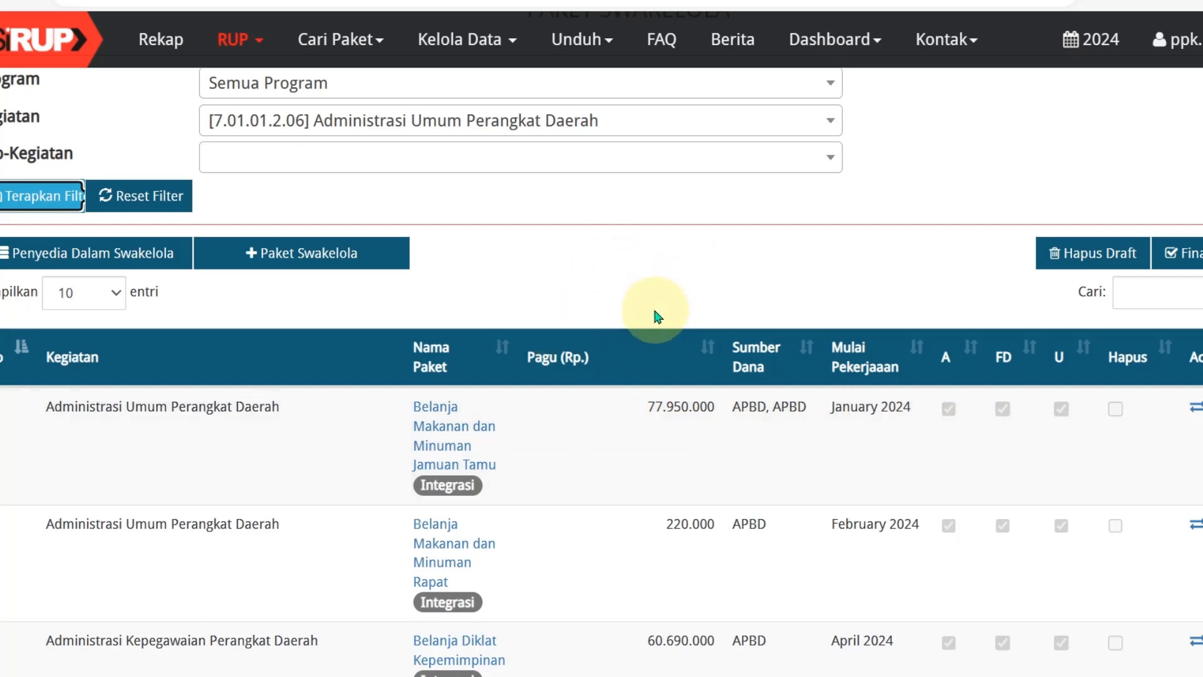
pyautogui.scroll(2, 656, 317)
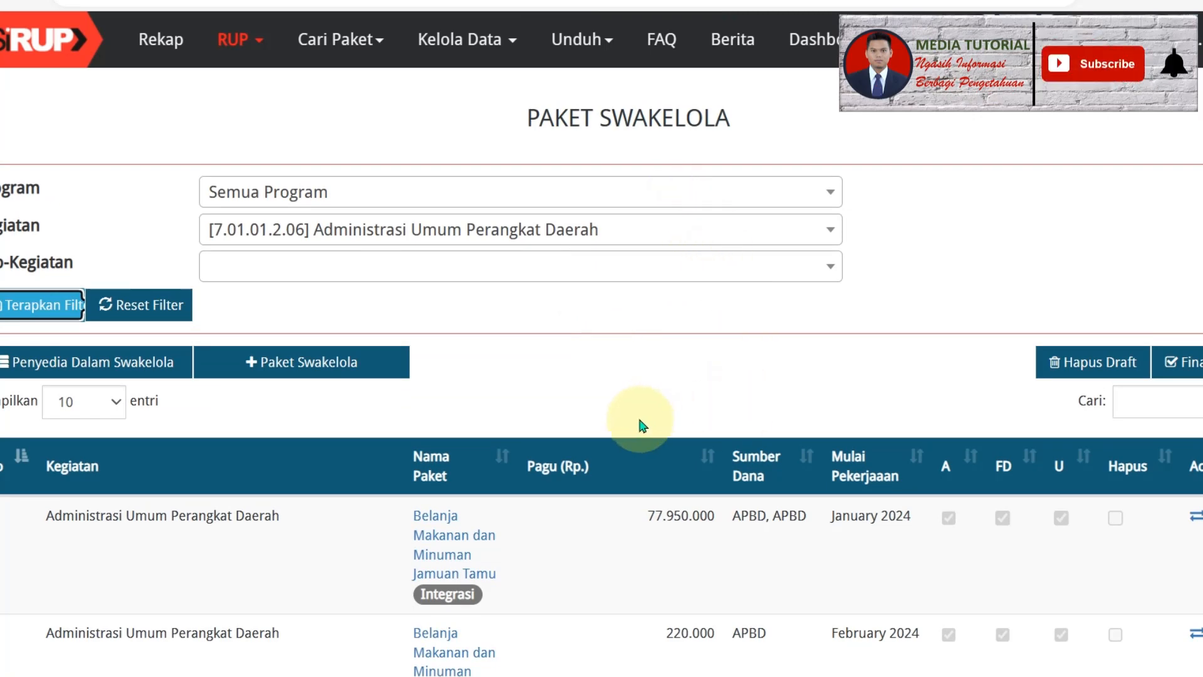
pyautogui.scroll(-5, 658, 407)
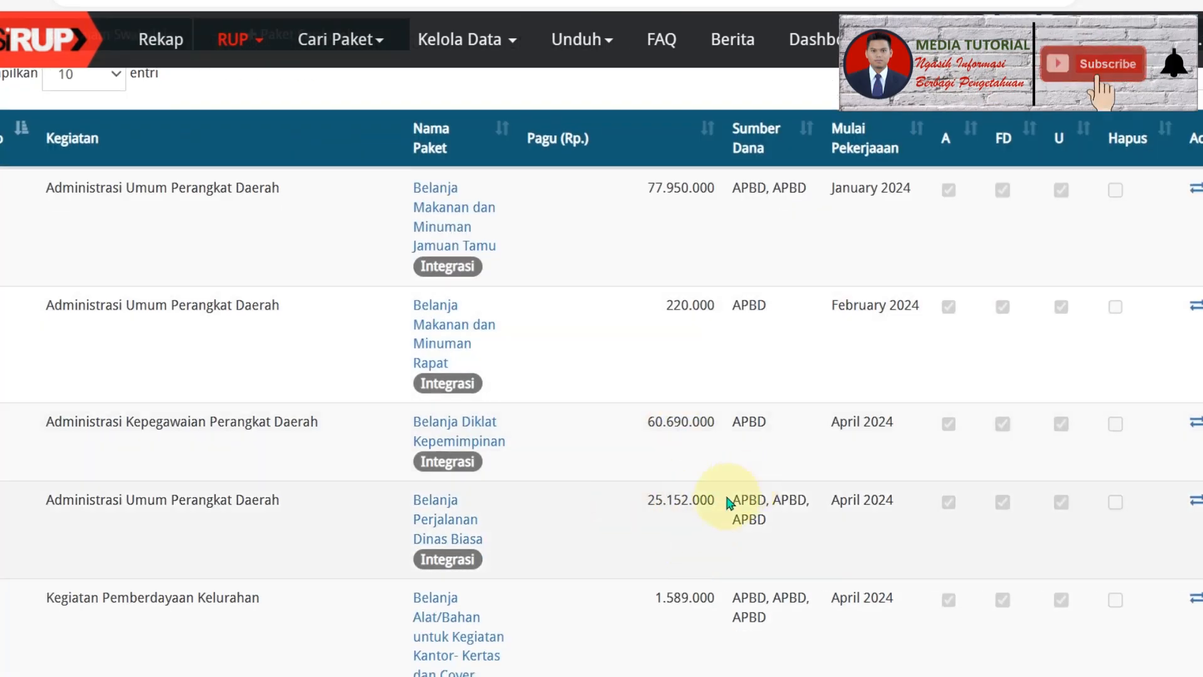
pyautogui.scroll(-6, 644, 421)
pyautogui.scroll(-1, 646, 428)
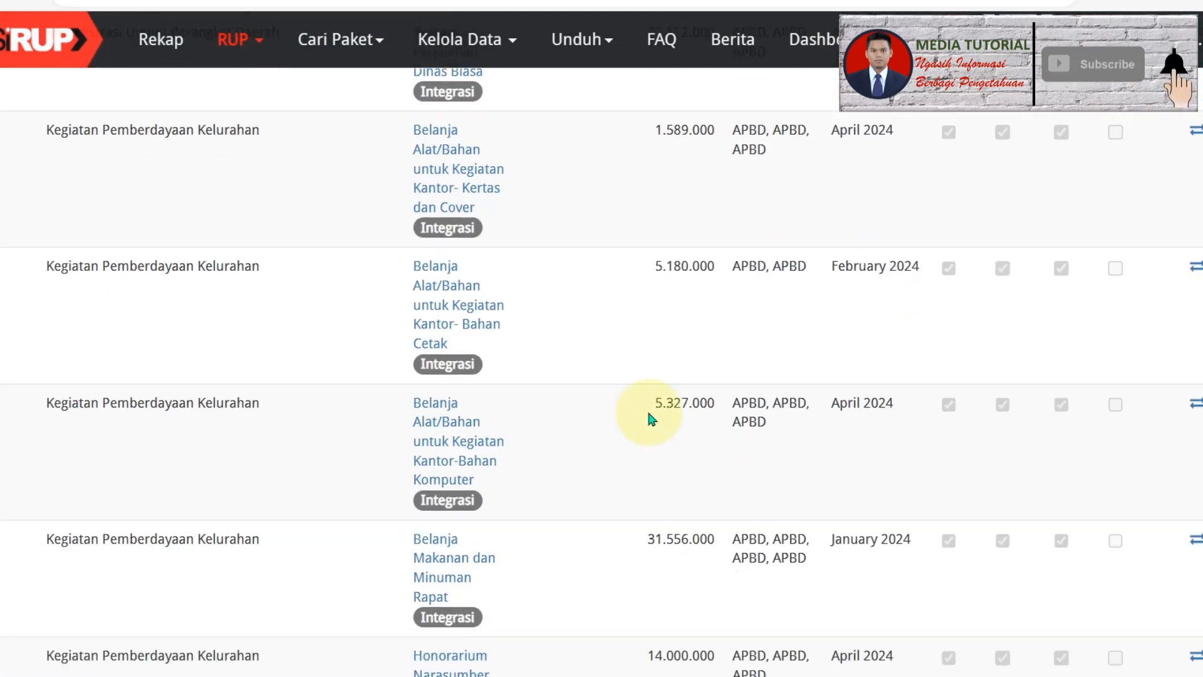
pyautogui.scroll(-3, 648, 417)
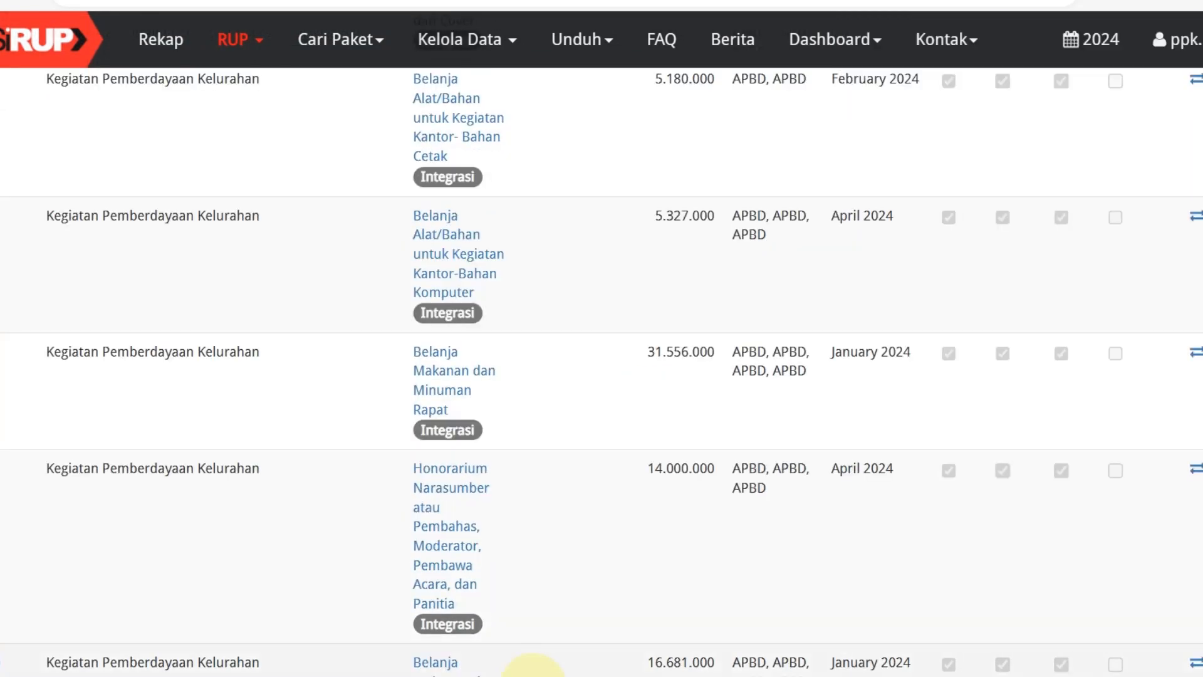